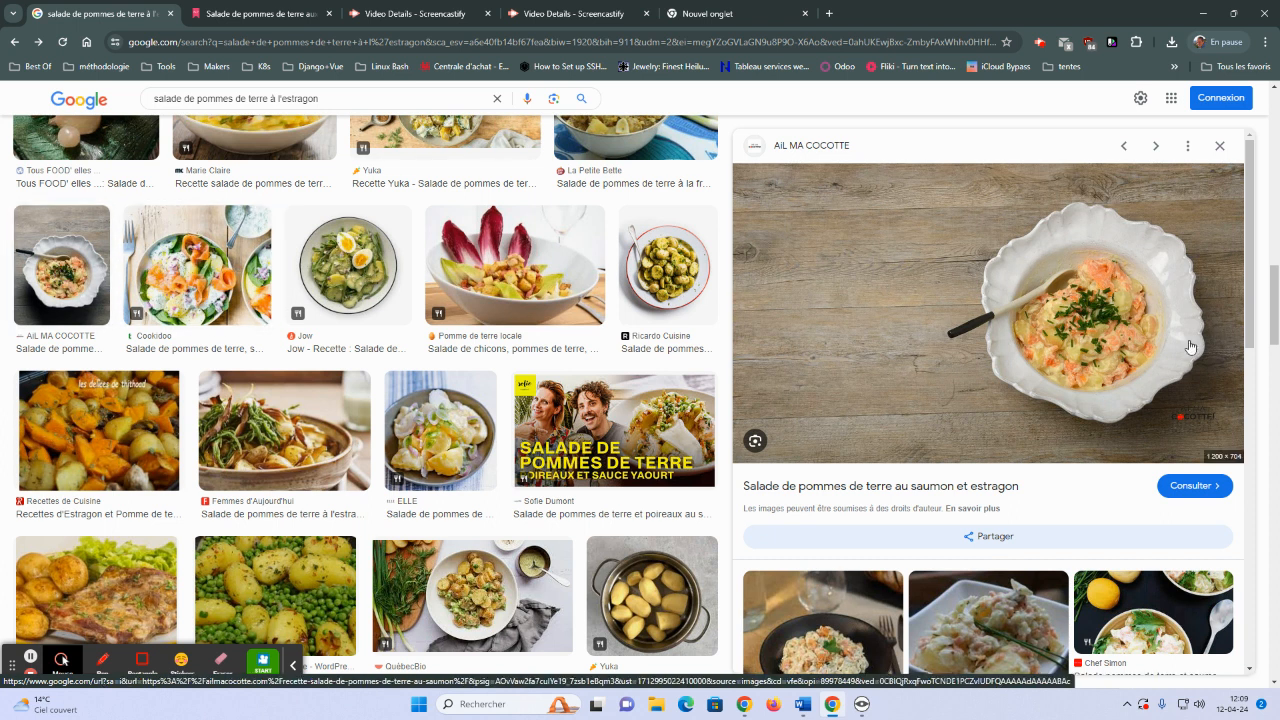
Copy the enlarged salmon and tarragon potato salad photo from the image search results.
{"action": "left_click", "coordinate": [1152, 336]}
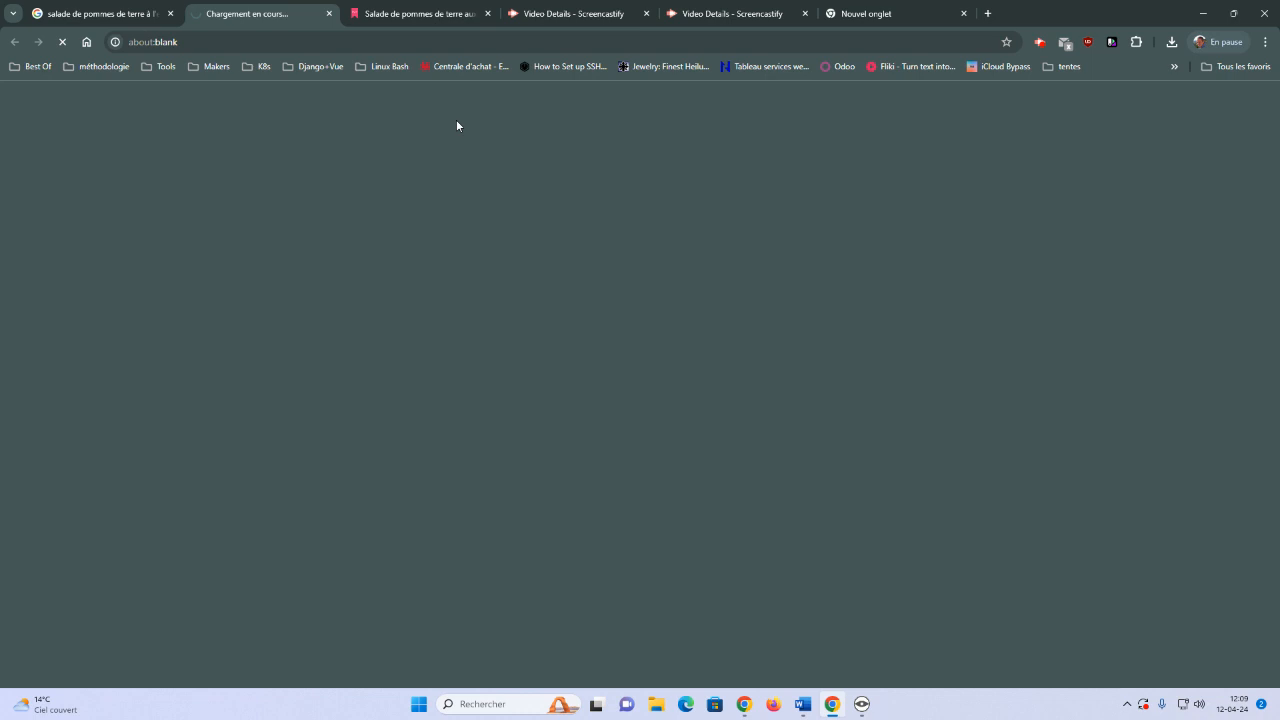
{"action": "left_click", "coordinate": [329, 13]}
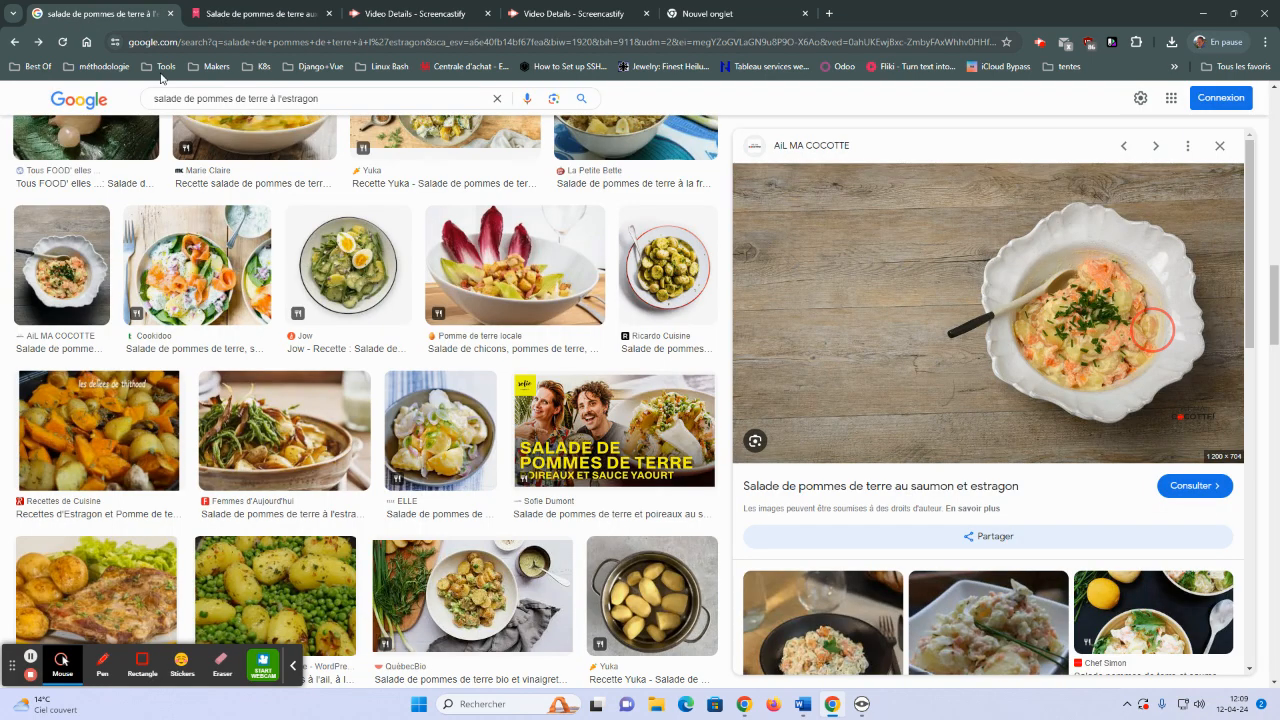
{"action": "right_click", "coordinate": [999, 286]}
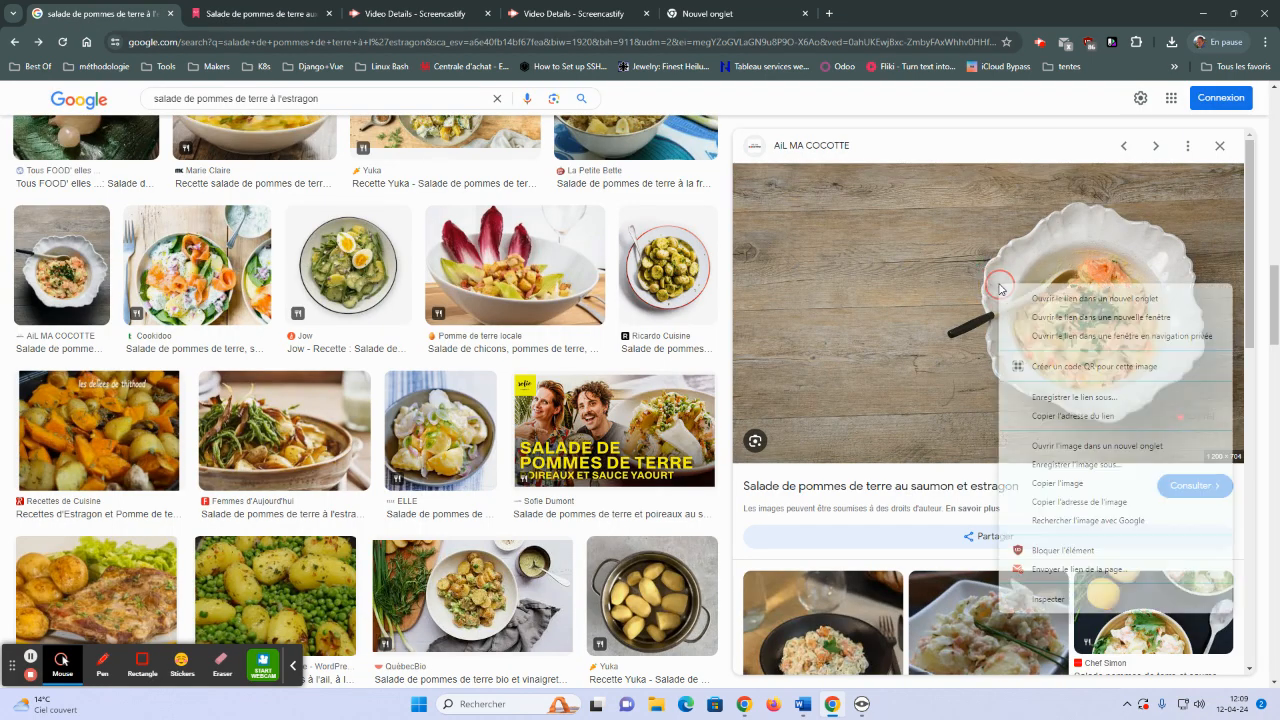
{"action": "left_click", "coordinate": [1085, 486]}
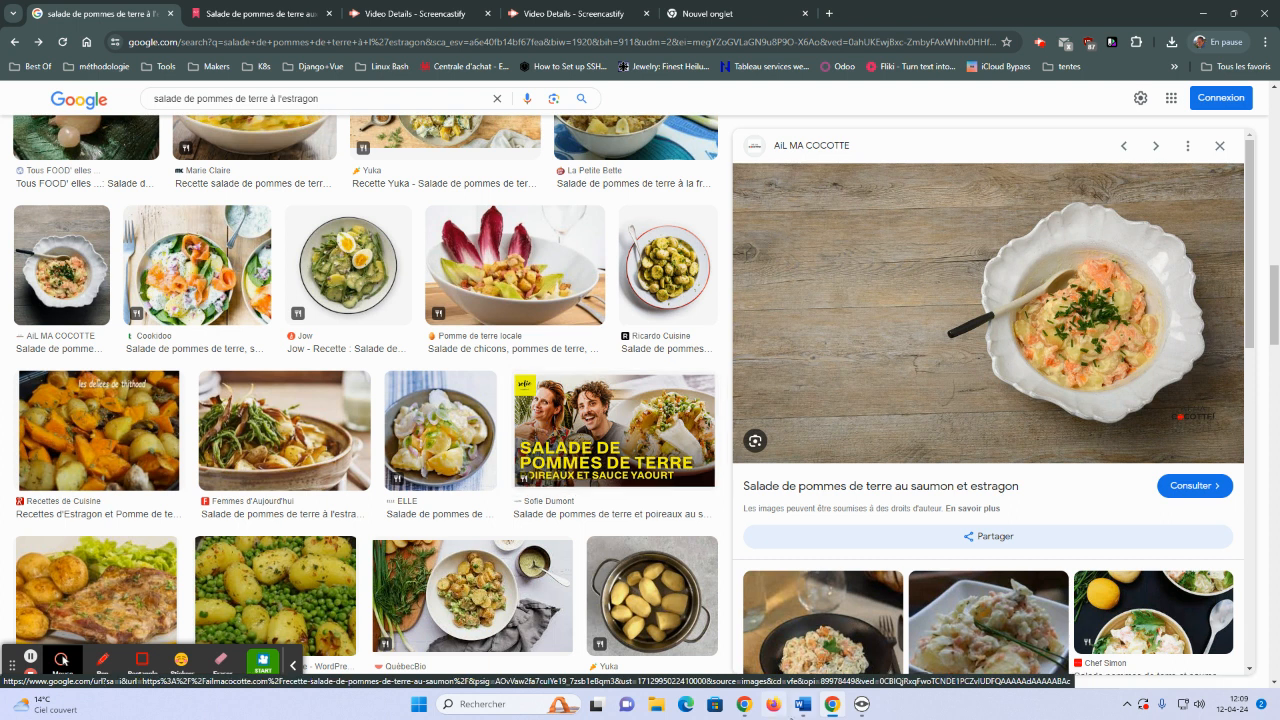
Switch to Word, create a blank document and paste the copied salad photo into it.
{"action": "mouse_move", "coordinate": [803, 704]}
{"action": "left_click", "coordinate": [793, 661]}
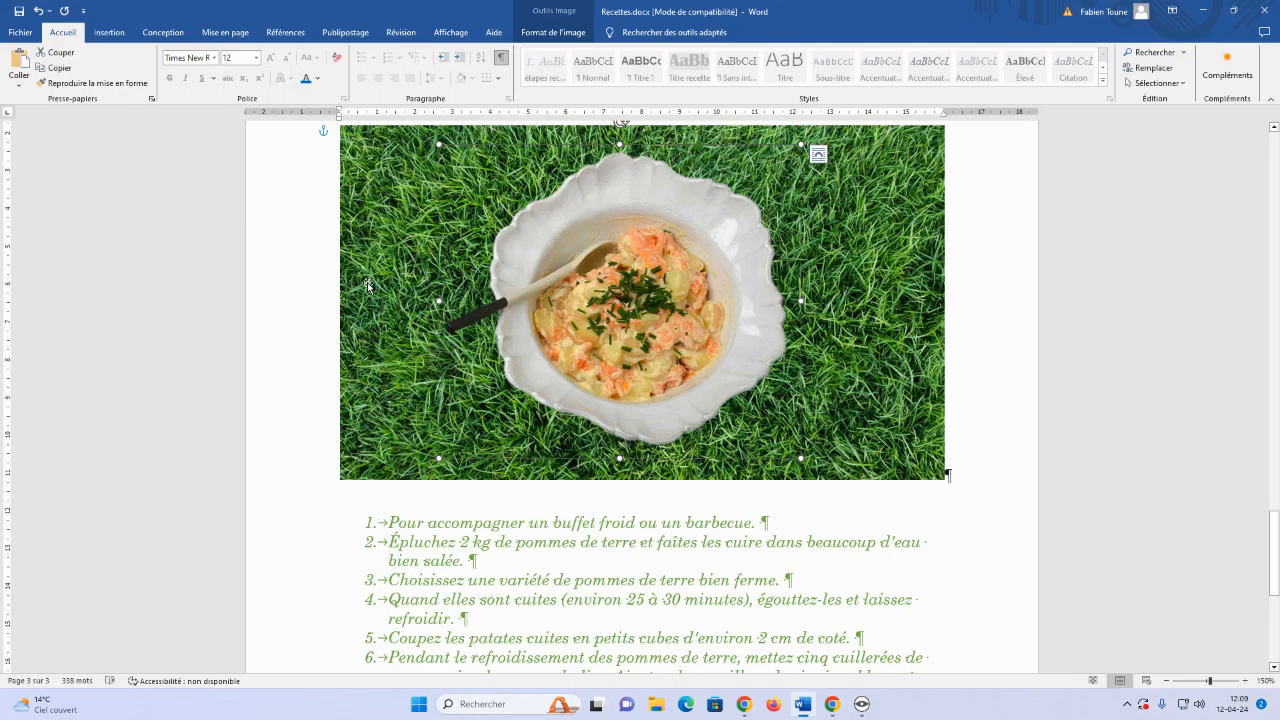
{"action": "left_click", "coordinate": [20, 32]}
{"action": "left_click", "coordinate": [44, 94]}
{"action": "left_click", "coordinate": [176, 151]}
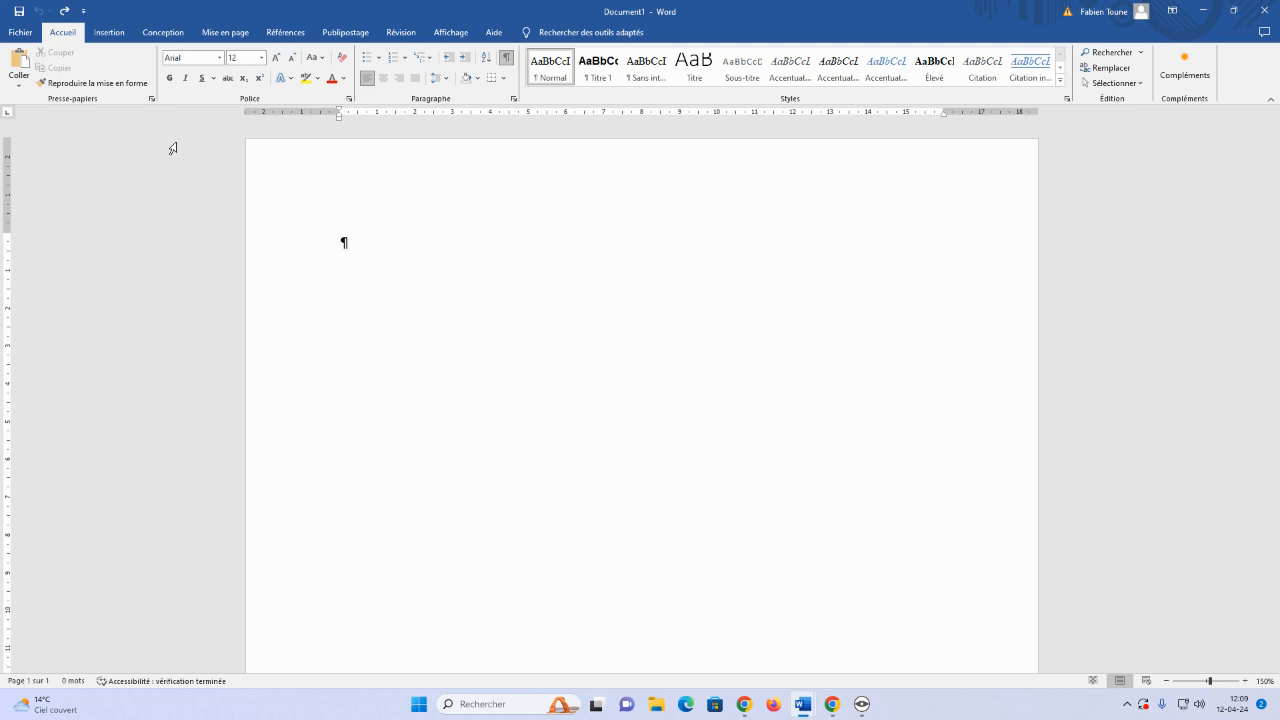
{"action": "left_click", "coordinate": [22, 65]}
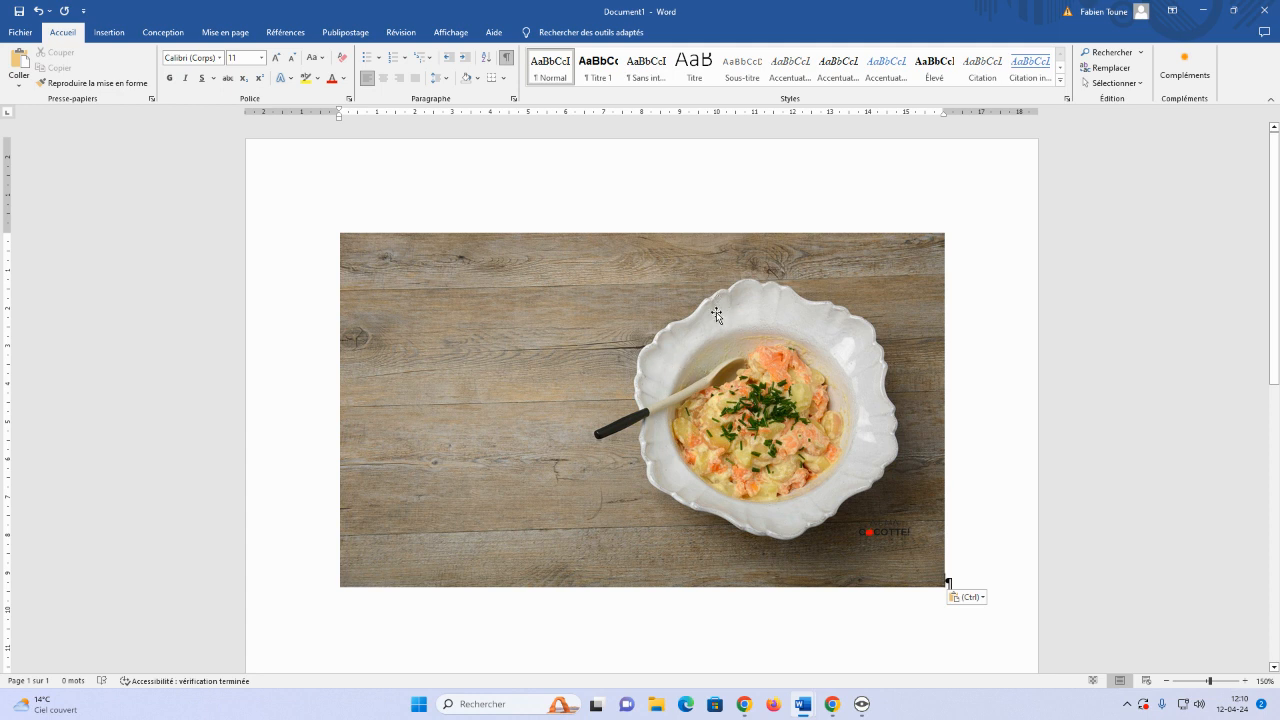
Start removing the photo's background and fit the selection frame around the whole plate and spoon handle.
{"action": "left_click", "coordinate": [538, 321]}
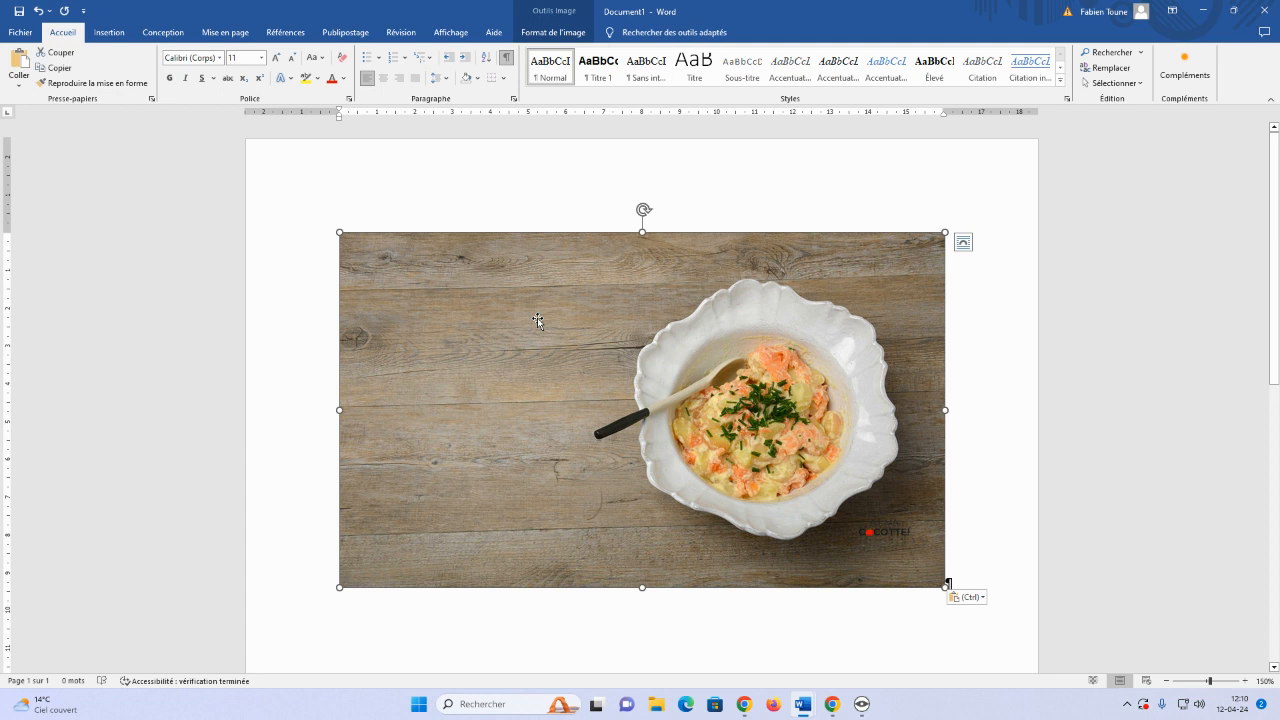
{"action": "left_click", "coordinate": [551, 33]}
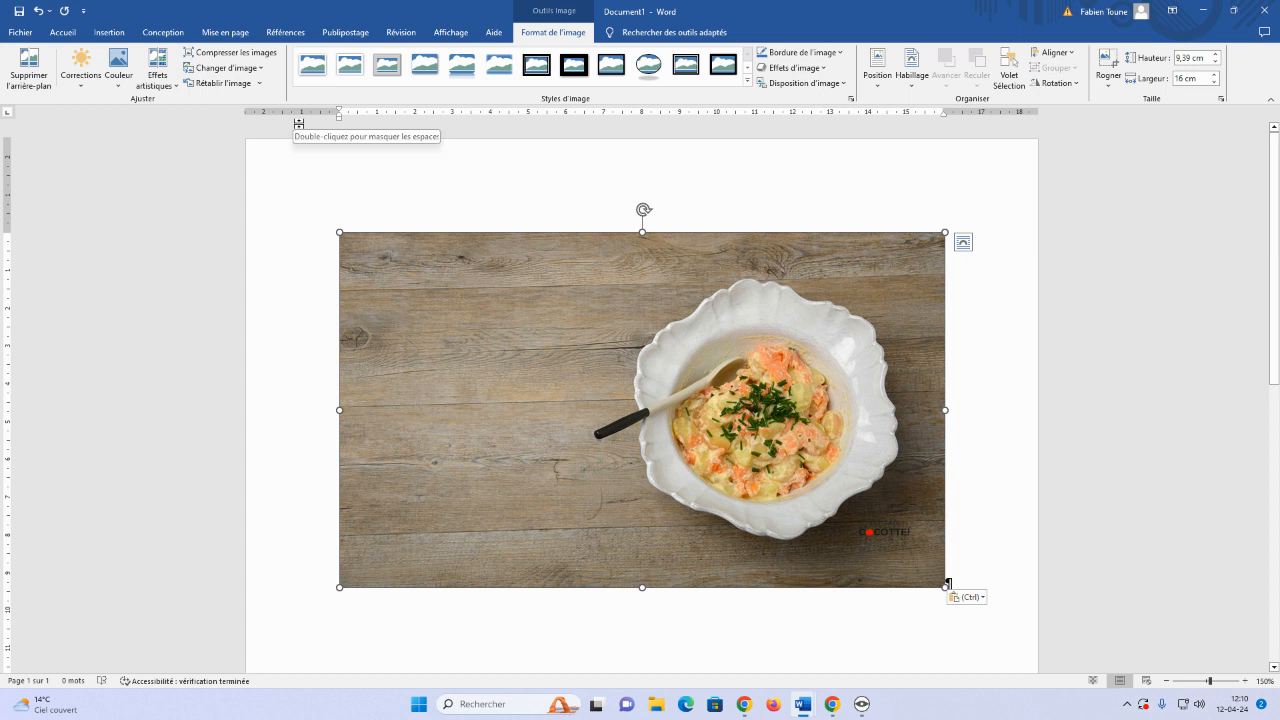
{"action": "left_click", "coordinate": [28, 66]}
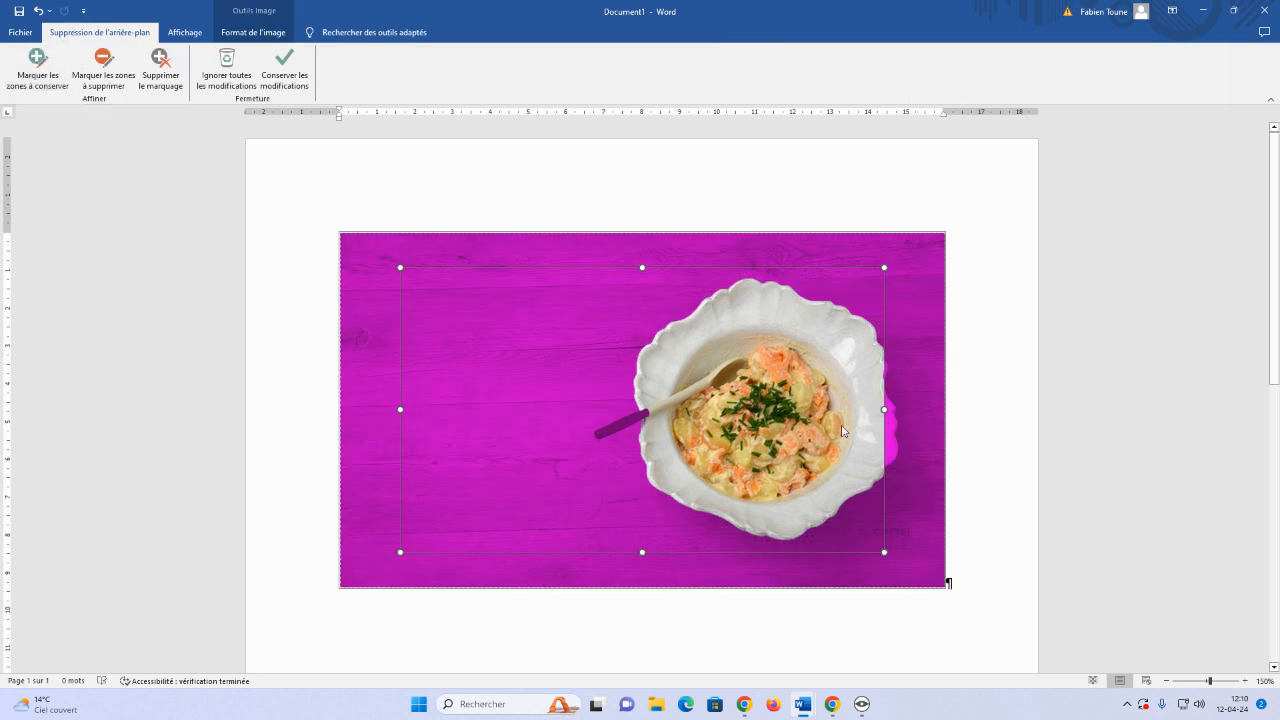
{"action": "left_click_drag", "start_coordinate": [884, 410], "coordinate": [916, 410]}
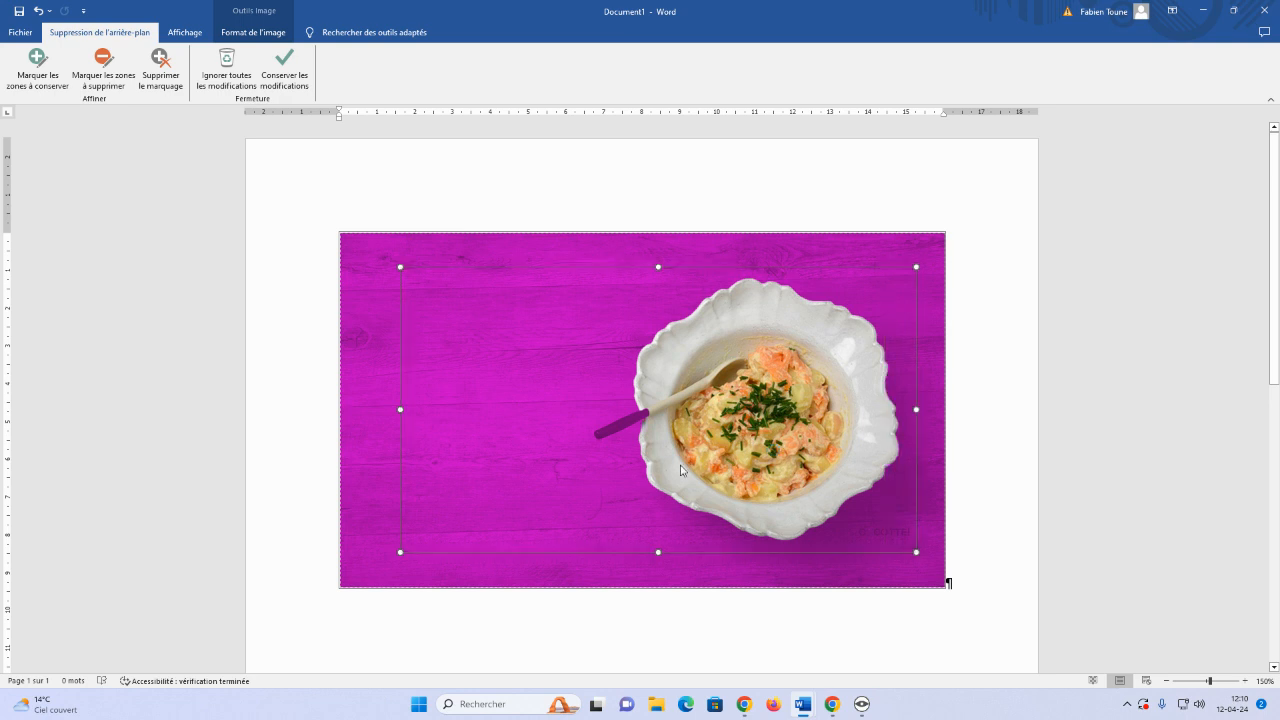
{"action": "left_click_drag", "start_coordinate": [400, 409], "coordinate": [582, 421]}
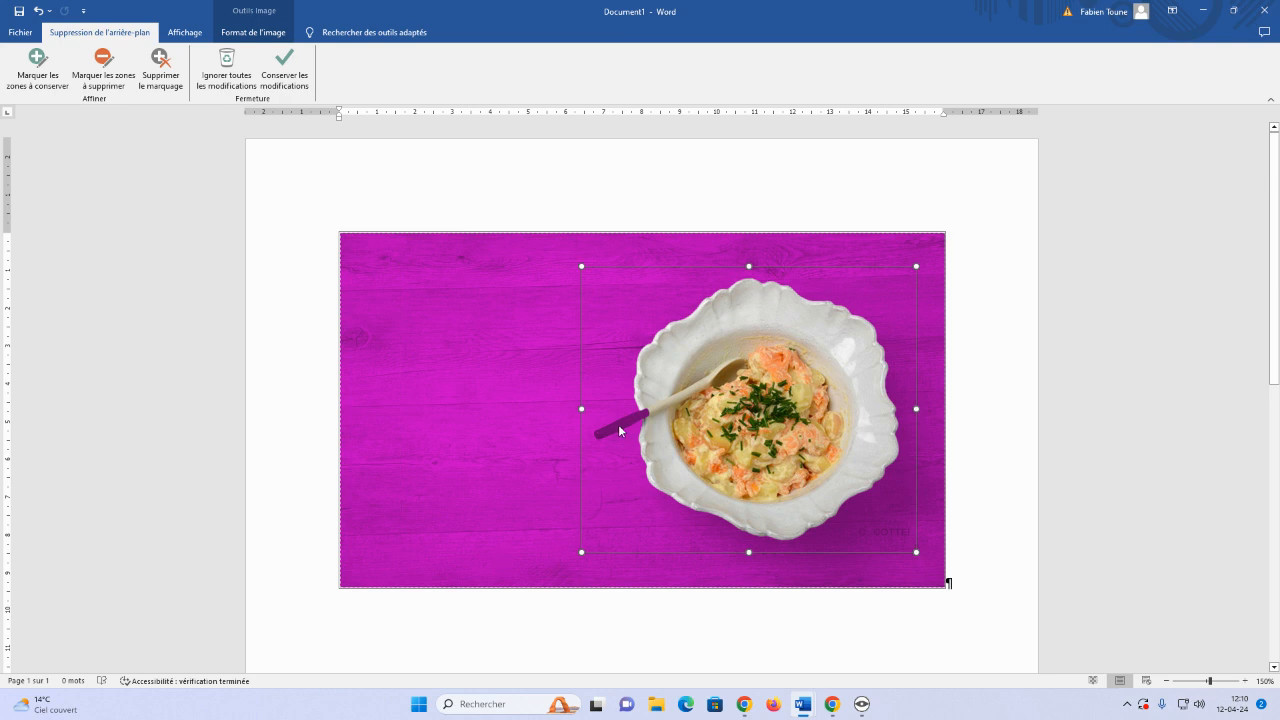
Mark the black spoon handle, including its tip, as an area to keep and apply the background removal.
{"action": "left_click", "coordinate": [41, 60]}
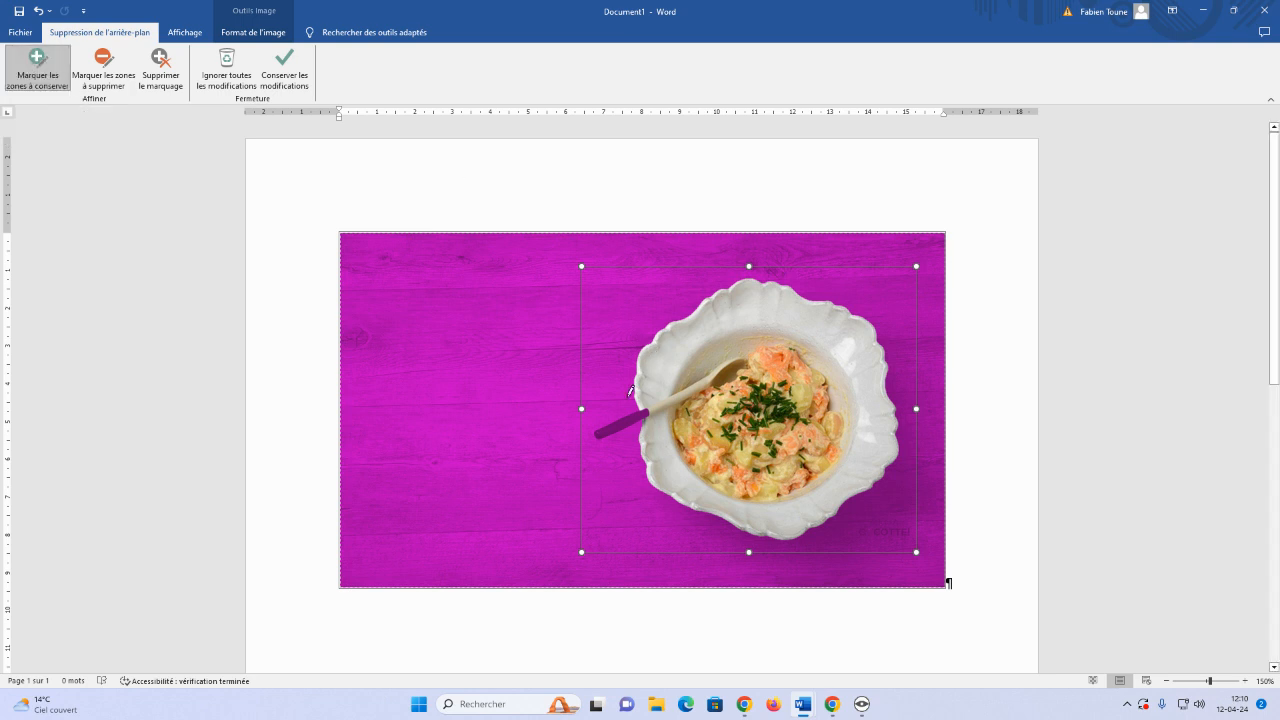
{"action": "left_click", "coordinate": [619, 423]}
{"action": "scroll", "coordinate": [605, 455], "scroll_direction": "up", "scroll_amount": 7}
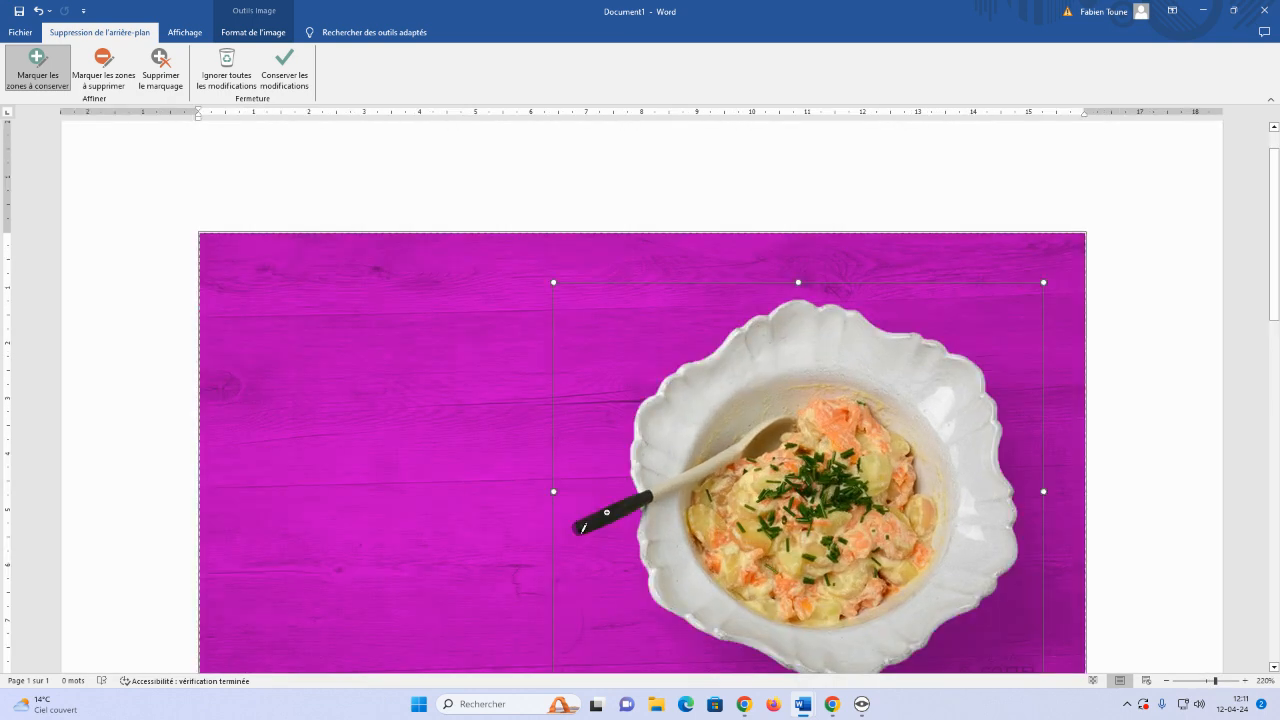
{"action": "left_click", "coordinate": [573, 527]}
{"action": "scroll", "coordinate": [670, 607], "scroll_direction": "down", "scroll_amount": 4}
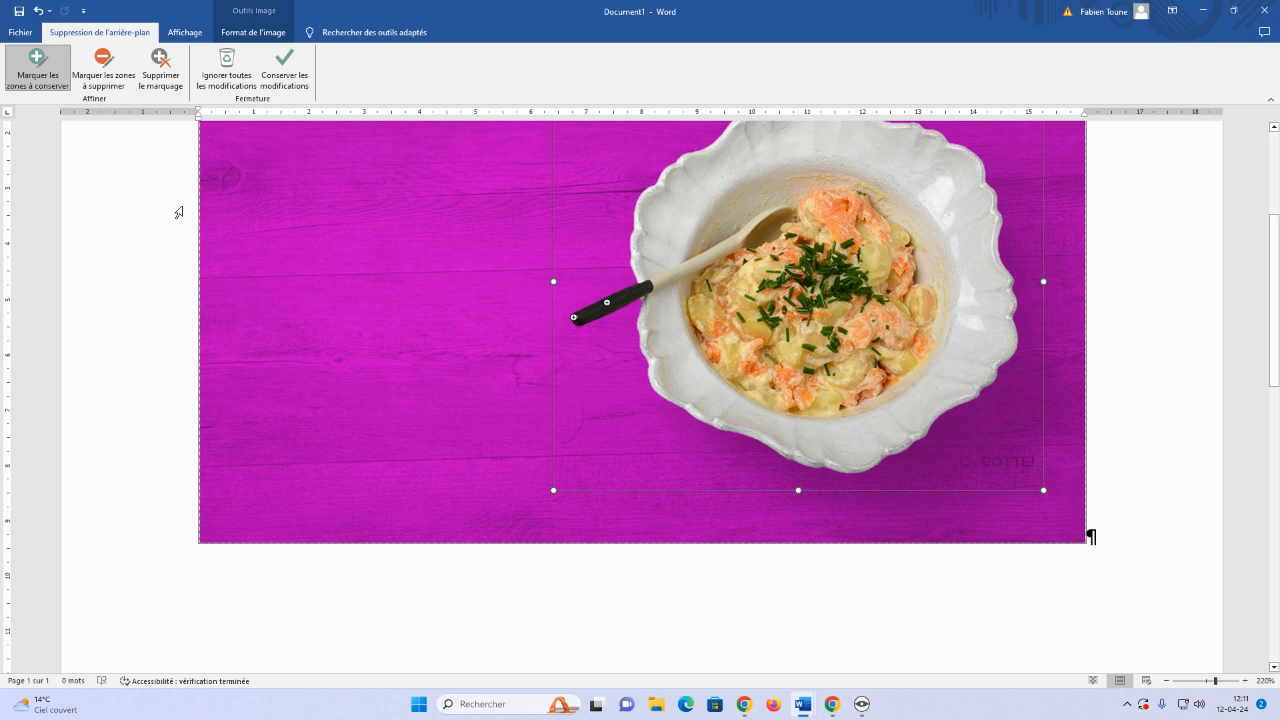
{"action": "left_click", "coordinate": [279, 72]}
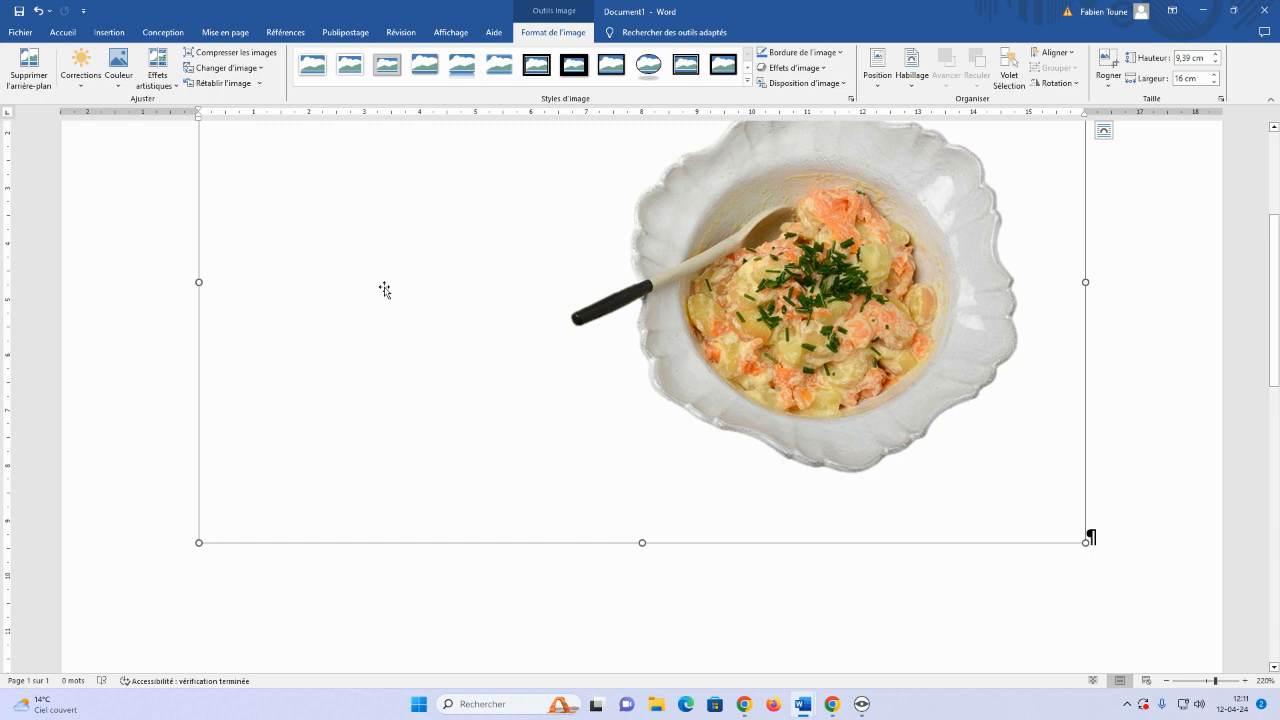
Crop the empty area left of the spoon so the picture is about 9.84 cm wide.
{"action": "scroll", "coordinate": [384, 289], "scroll_direction": "down", "scroll_amount": 1}
{"action": "scroll", "coordinate": [384, 289], "scroll_direction": "up", "scroll_amount": 3}
{"action": "scroll", "coordinate": [386, 292], "scroll_direction": "down", "scroll_amount": 5, "text": "ctrl"}
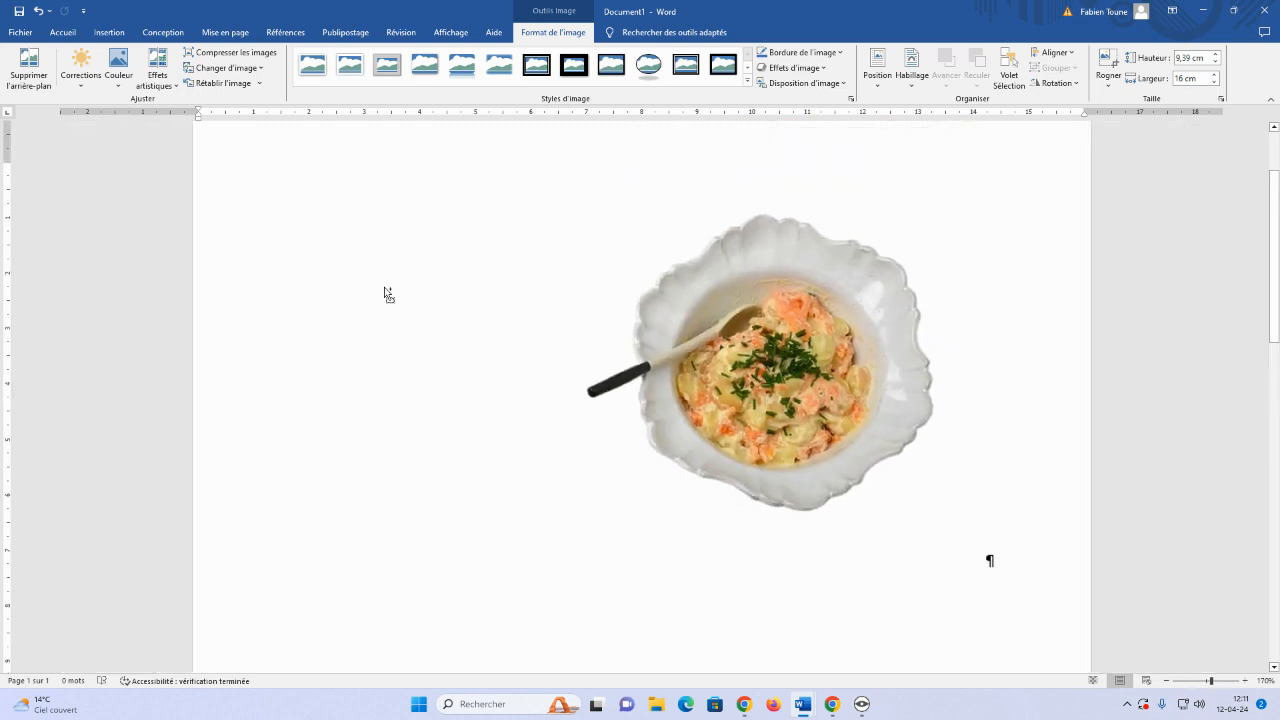
{"action": "scroll", "coordinate": [386, 292], "scroll_direction": "down", "scroll_amount": 3, "text": "ctrl"}
{"action": "left_click", "coordinate": [386, 290]}
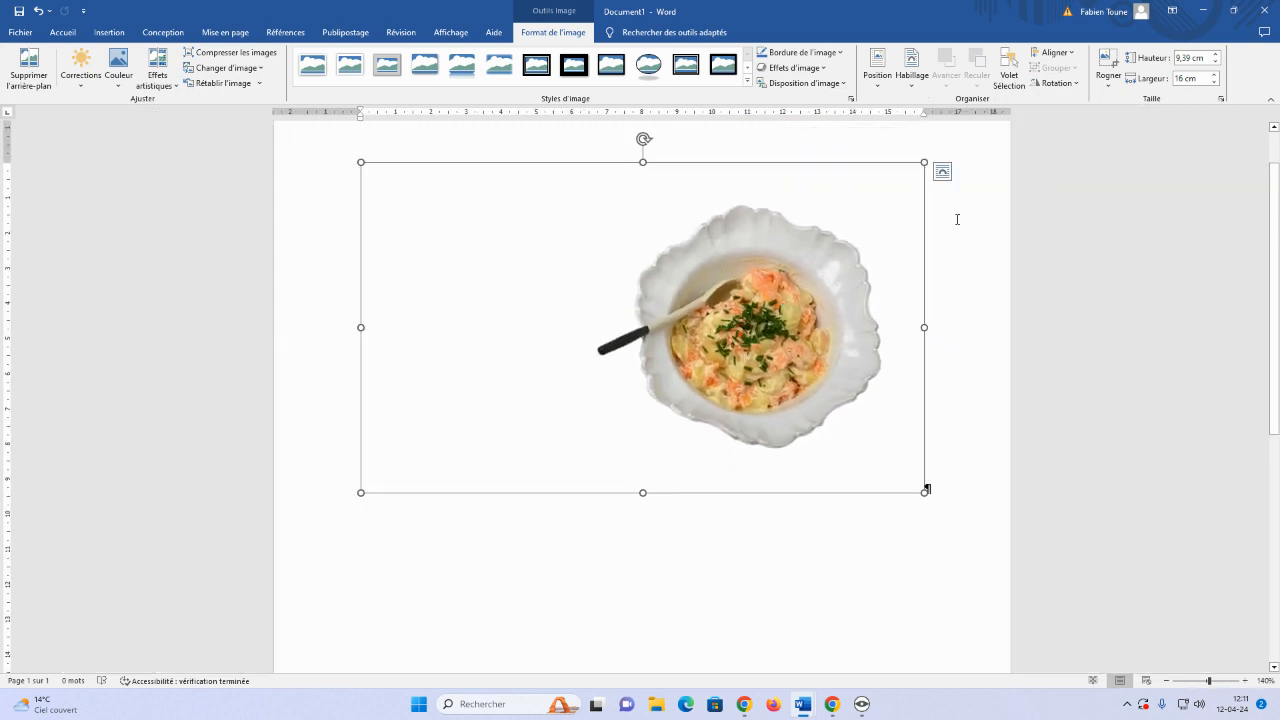
{"action": "left_click", "coordinate": [1108, 65]}
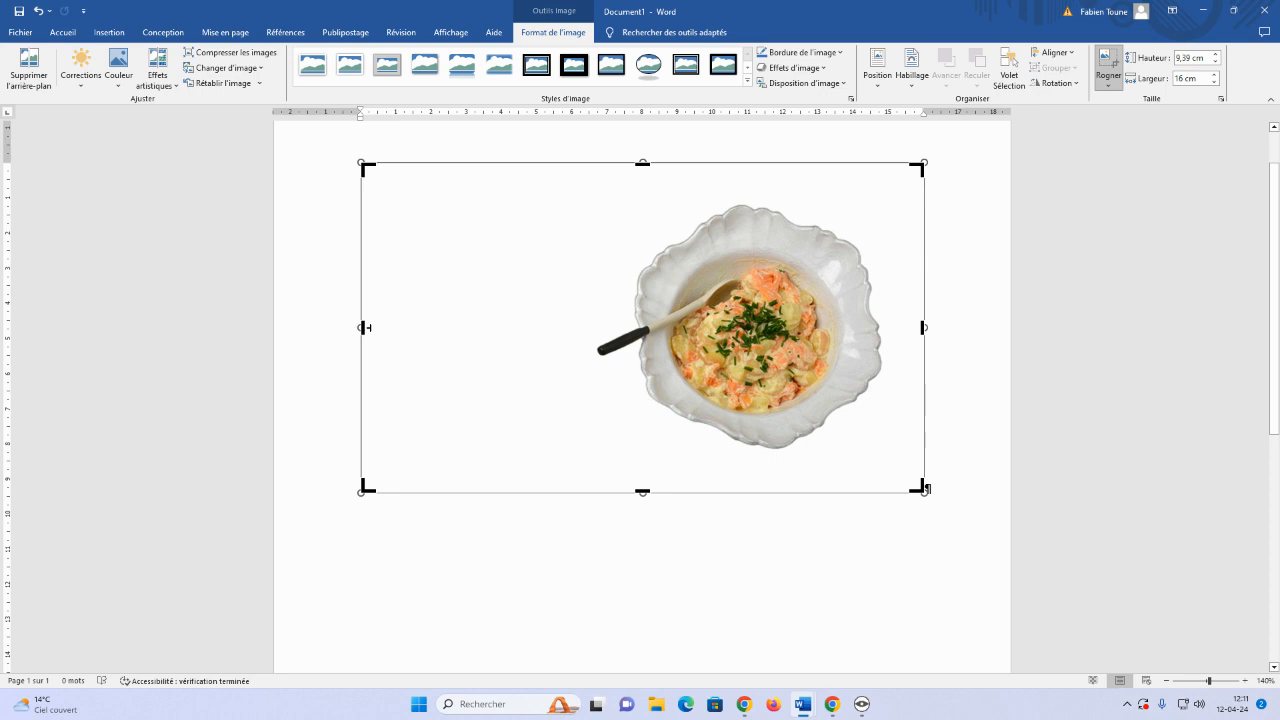
{"action": "left_click_drag", "start_coordinate": [362, 327], "coordinate": [440, 329]}
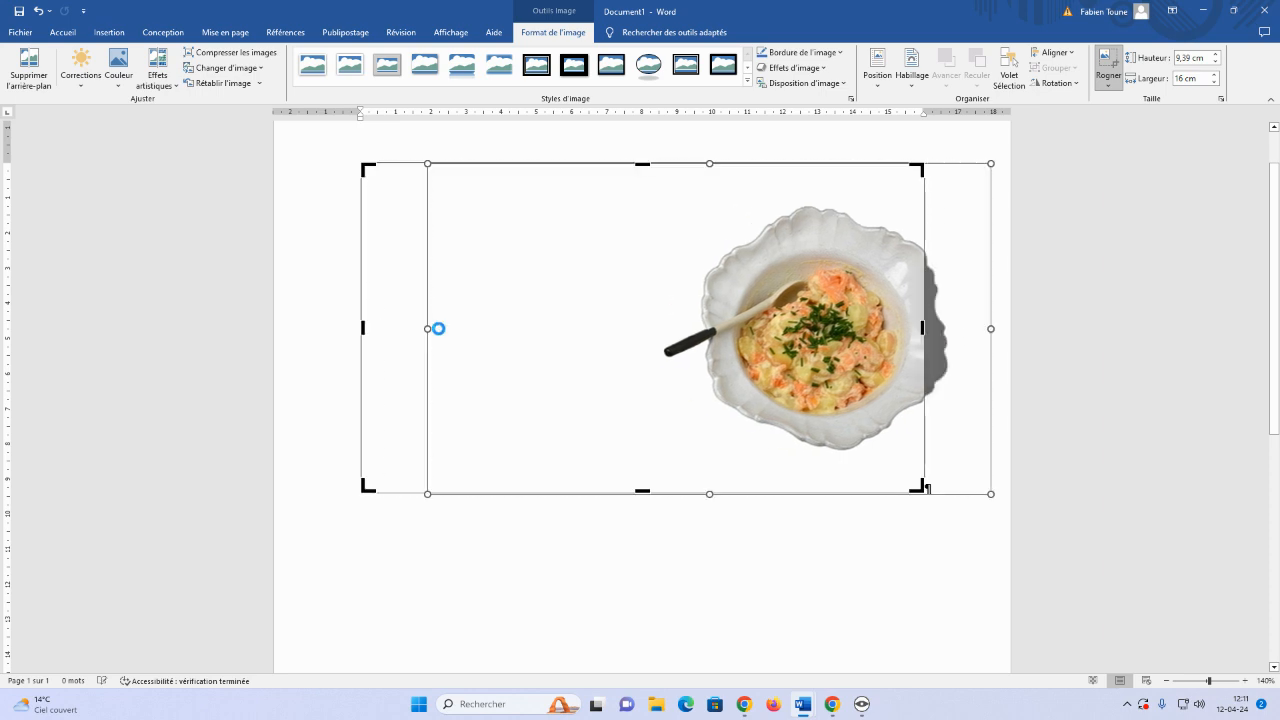
{"action": "left_click_drag", "start_coordinate": [362, 327], "coordinate": [578, 329]}
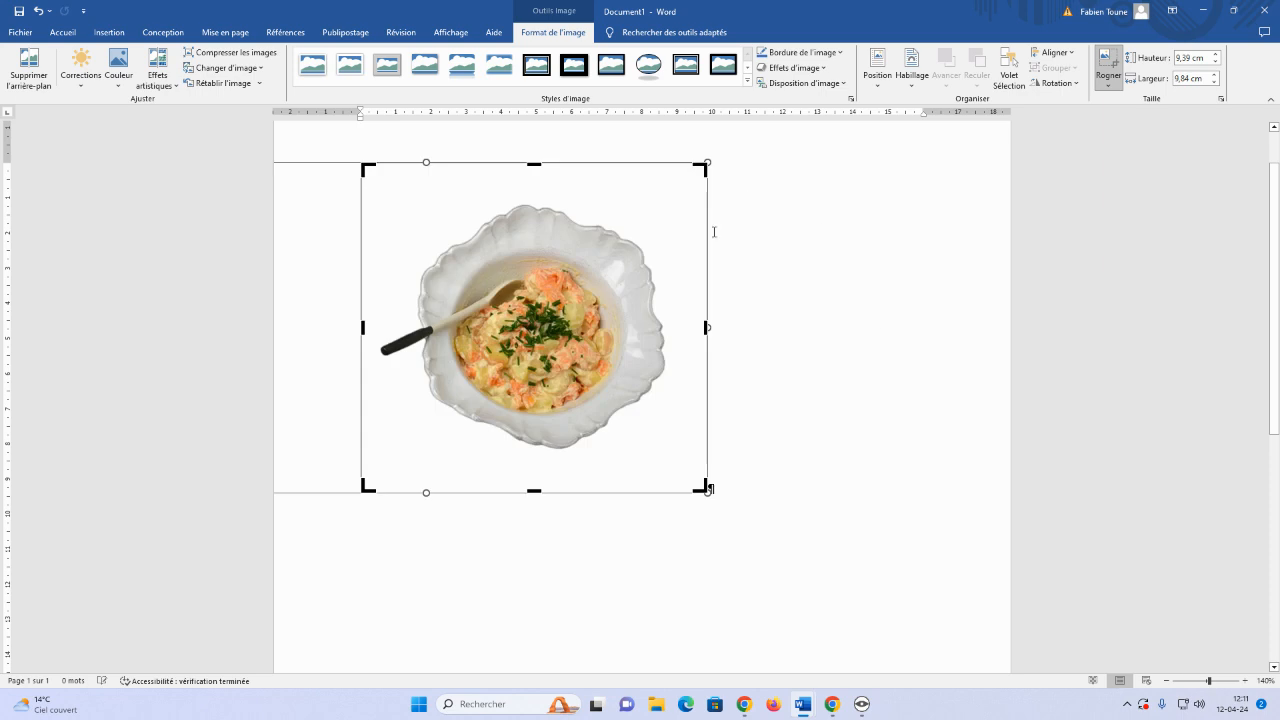
Crop the empty margins above, right of and below the plate to about 8.96 cm wide by 7.68 cm high.
{"action": "left_click_drag", "start_coordinate": [536, 166], "coordinate": [535, 194]}
{"action": "left_click_drag", "start_coordinate": [705, 314], "coordinate": [676, 316]}
{"action": "left_click_drag", "start_coordinate": [518, 463], "coordinate": [518, 430]}
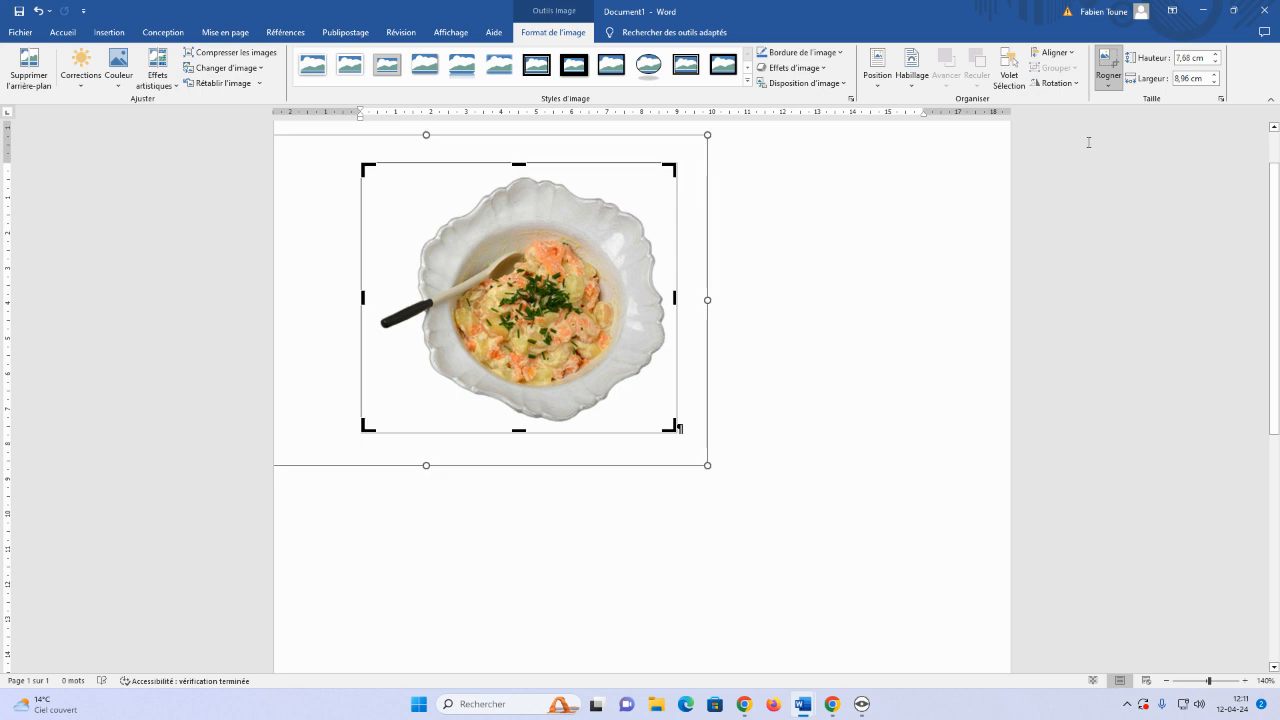
{"action": "left_click", "coordinate": [1107, 58]}
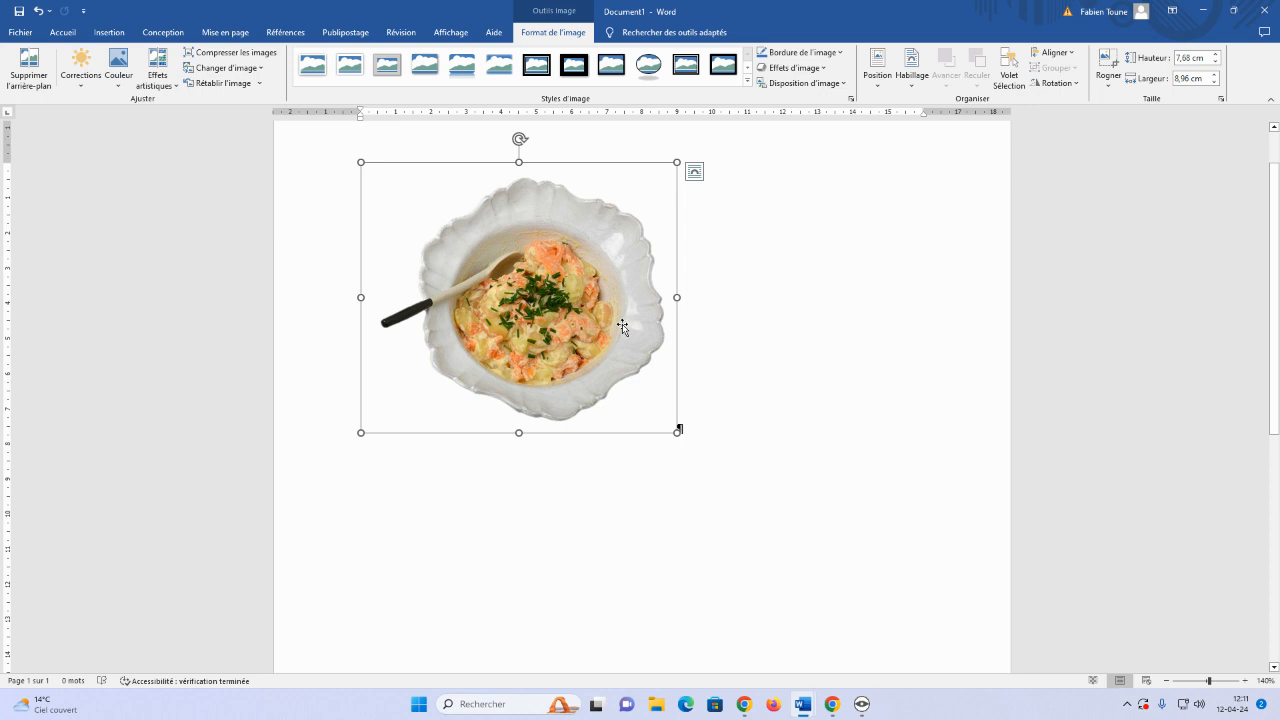
{"action": "left_click", "coordinate": [748, 440]}
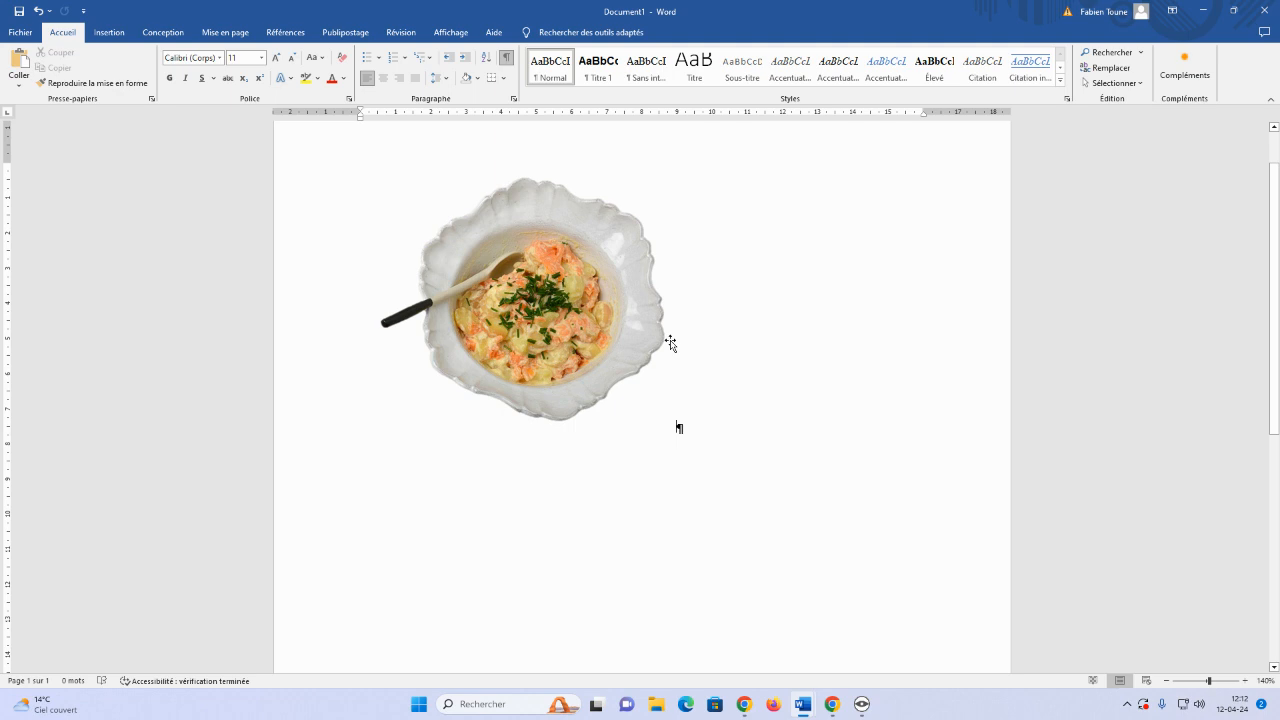
{"action": "left_click", "coordinate": [636, 335]}
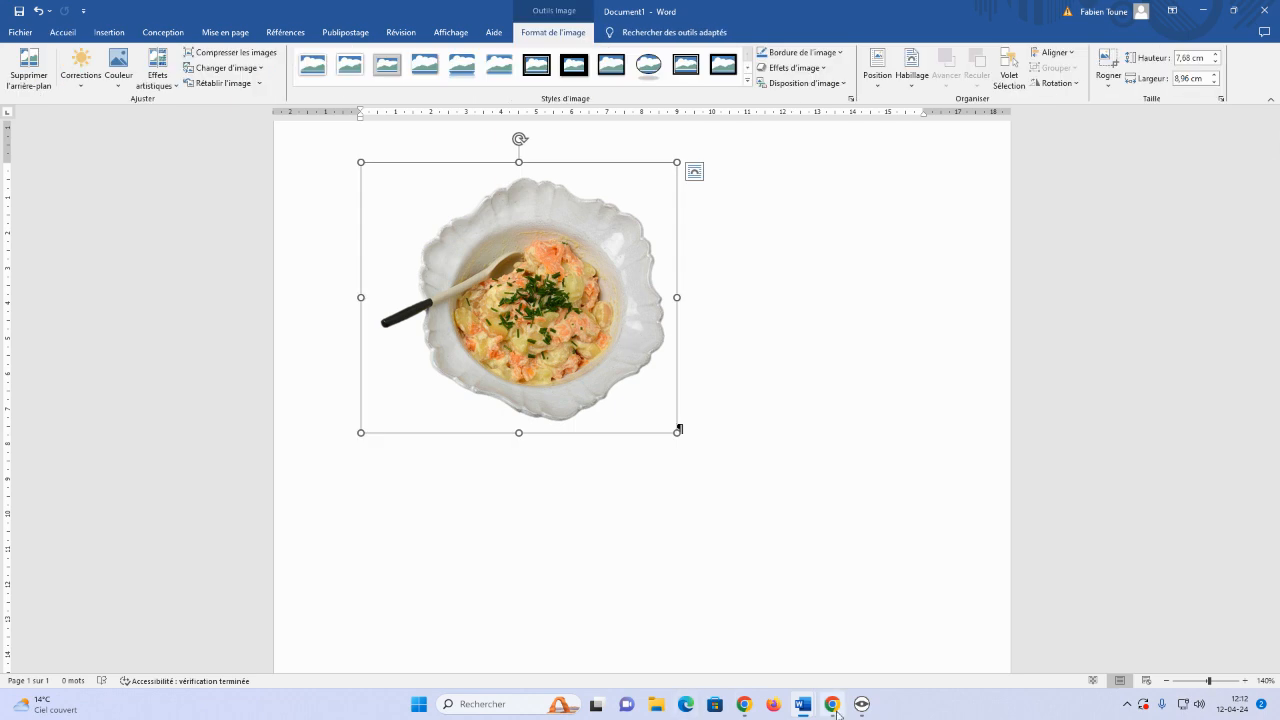
Switch to Chrome and run an image search for "pierres".
{"action": "mouse_move", "coordinate": [834, 712]}
{"action": "left_click", "coordinate": [830, 625]}
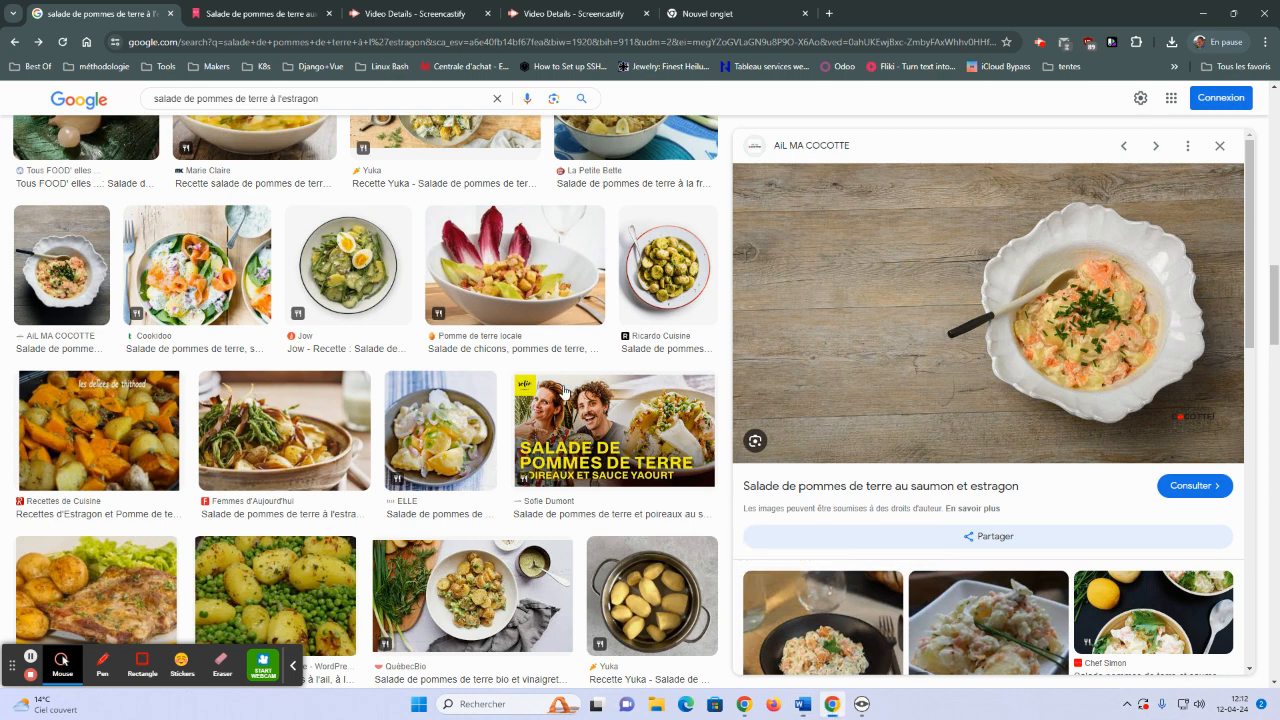
{"action": "left_click_drag", "start_coordinate": [336, 98], "coordinate": [78, 99]}
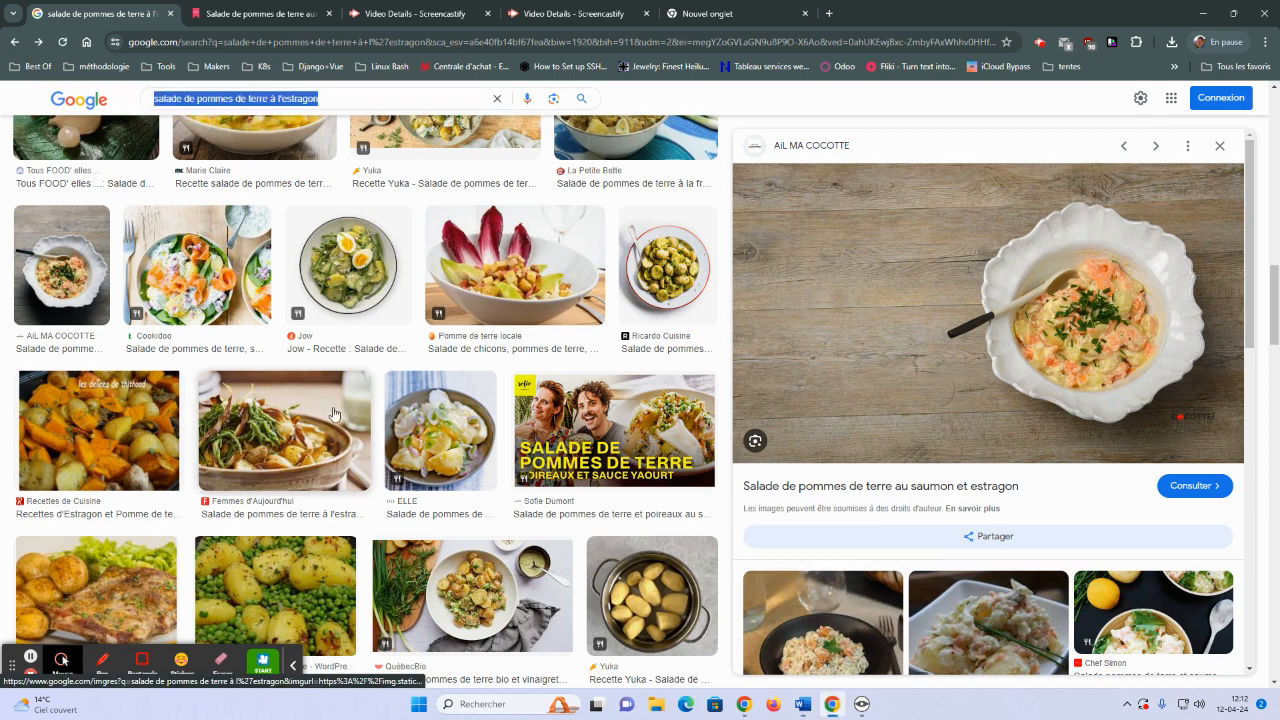
{"action": "type", "text": "pierres"}
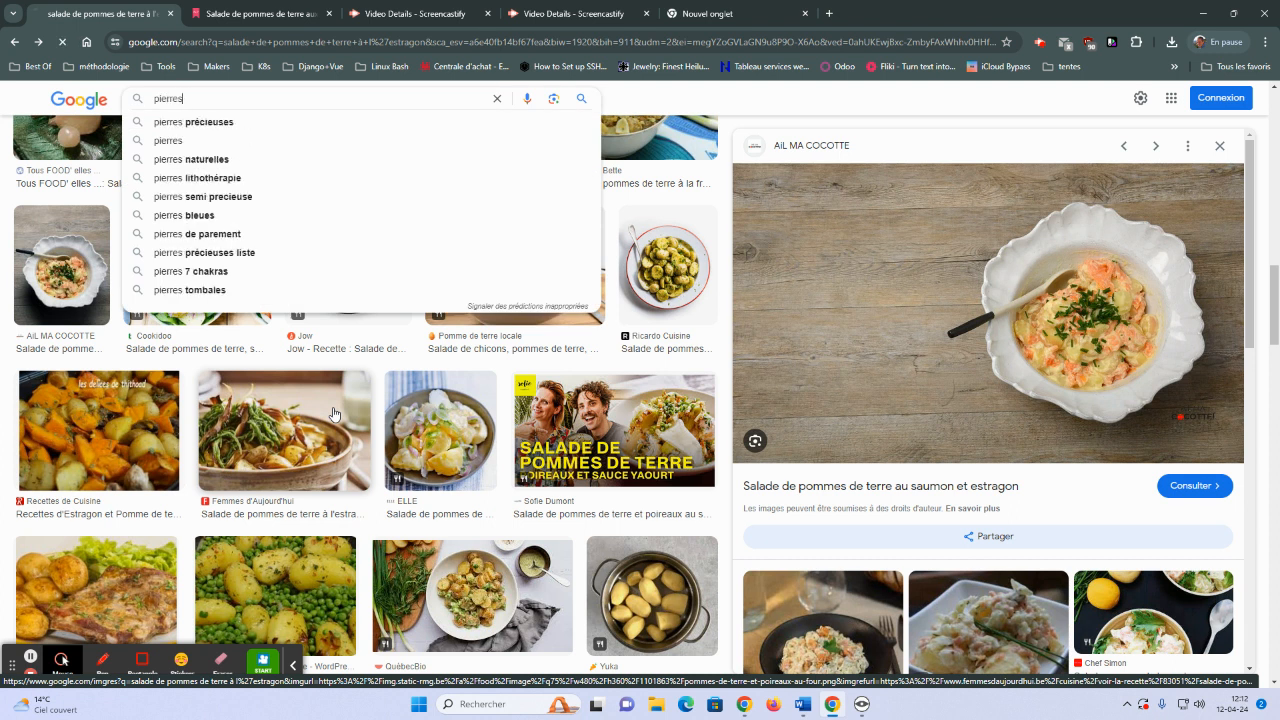
{"action": "key", "text": "Return"}
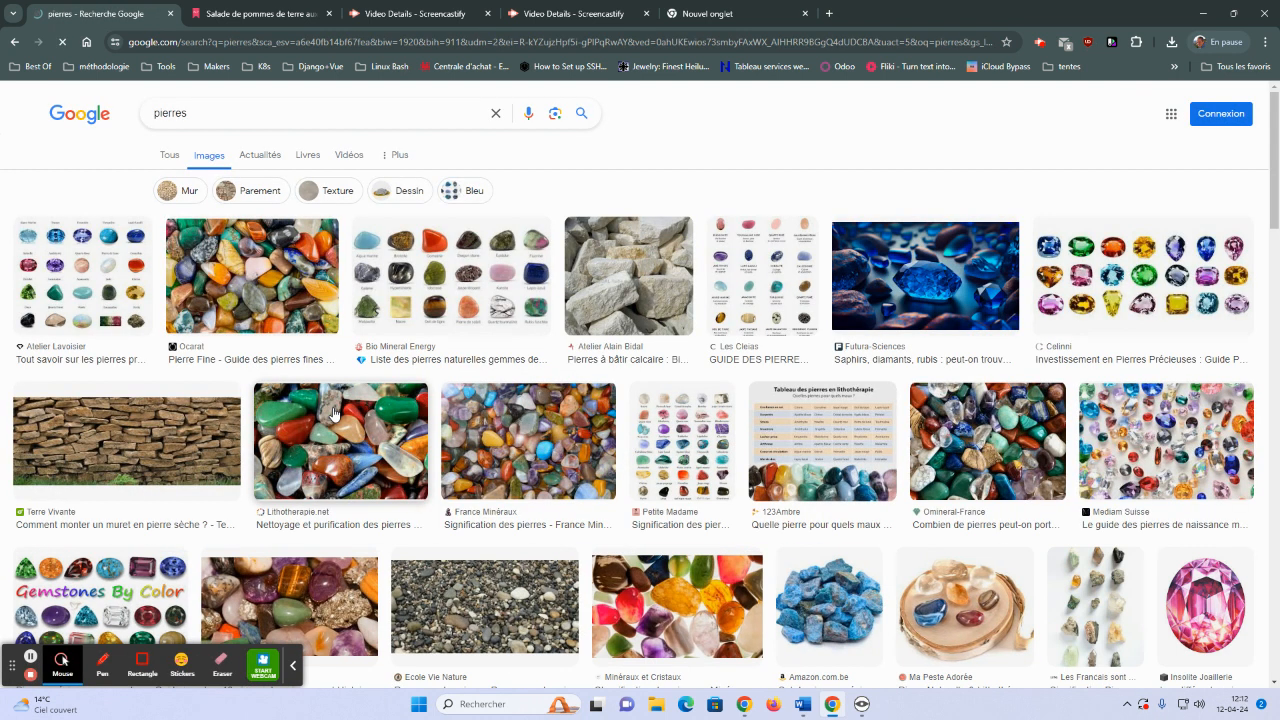
Browse the stone image results and copy the grey pebble image "Pierre de jardin à vendre - Stone Import".
{"action": "scroll", "coordinate": [335, 413], "scroll_direction": "down", "scroll_amount": 3}
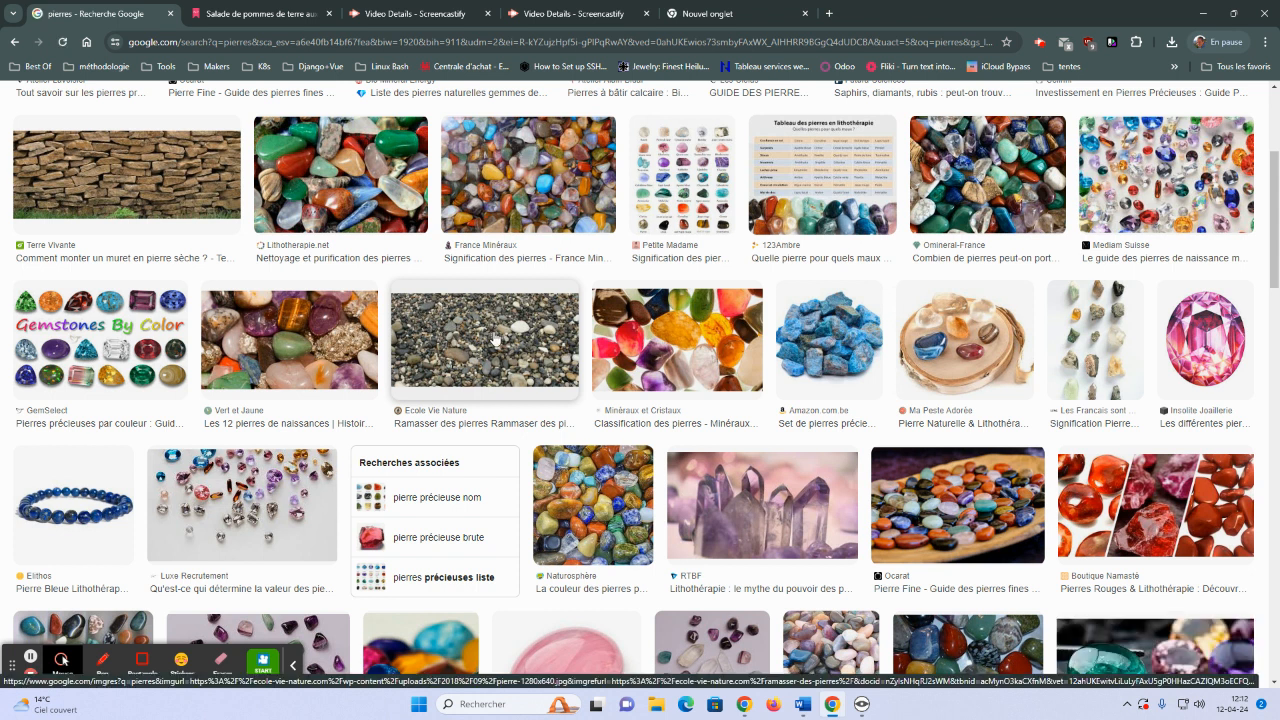
{"action": "left_click", "coordinate": [494, 339]}
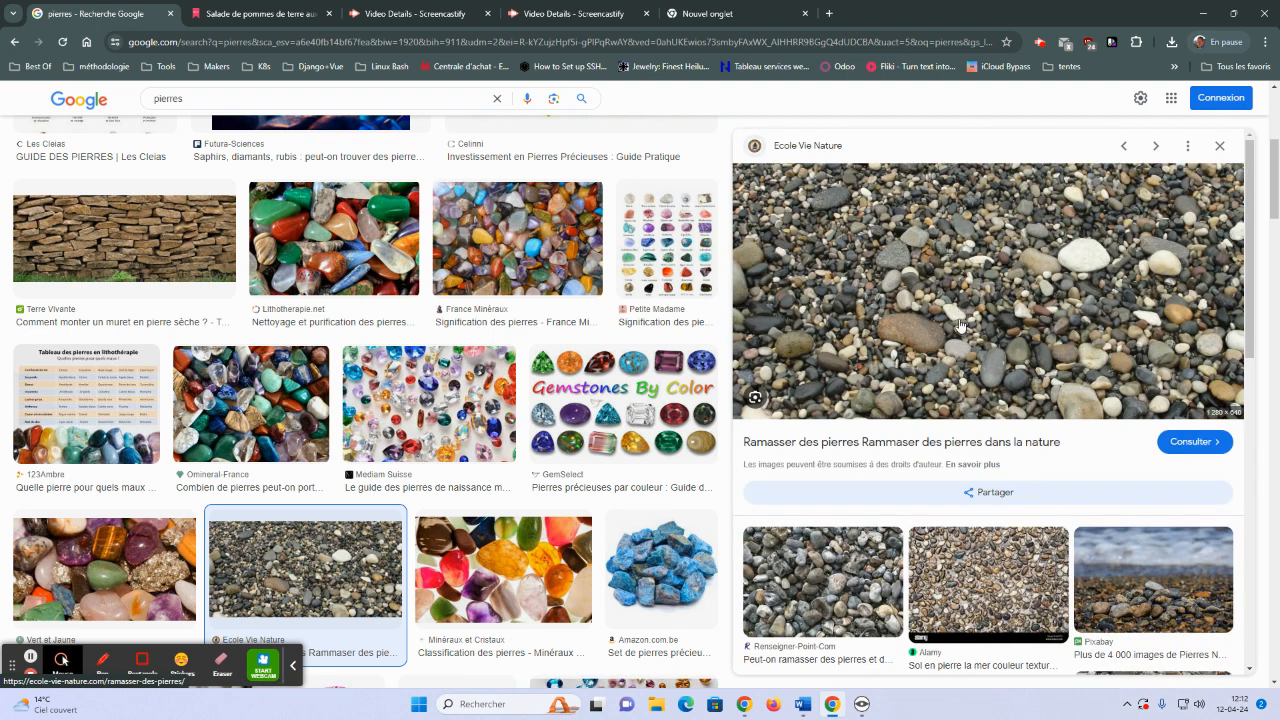
{"action": "left_click", "coordinate": [970, 557]}
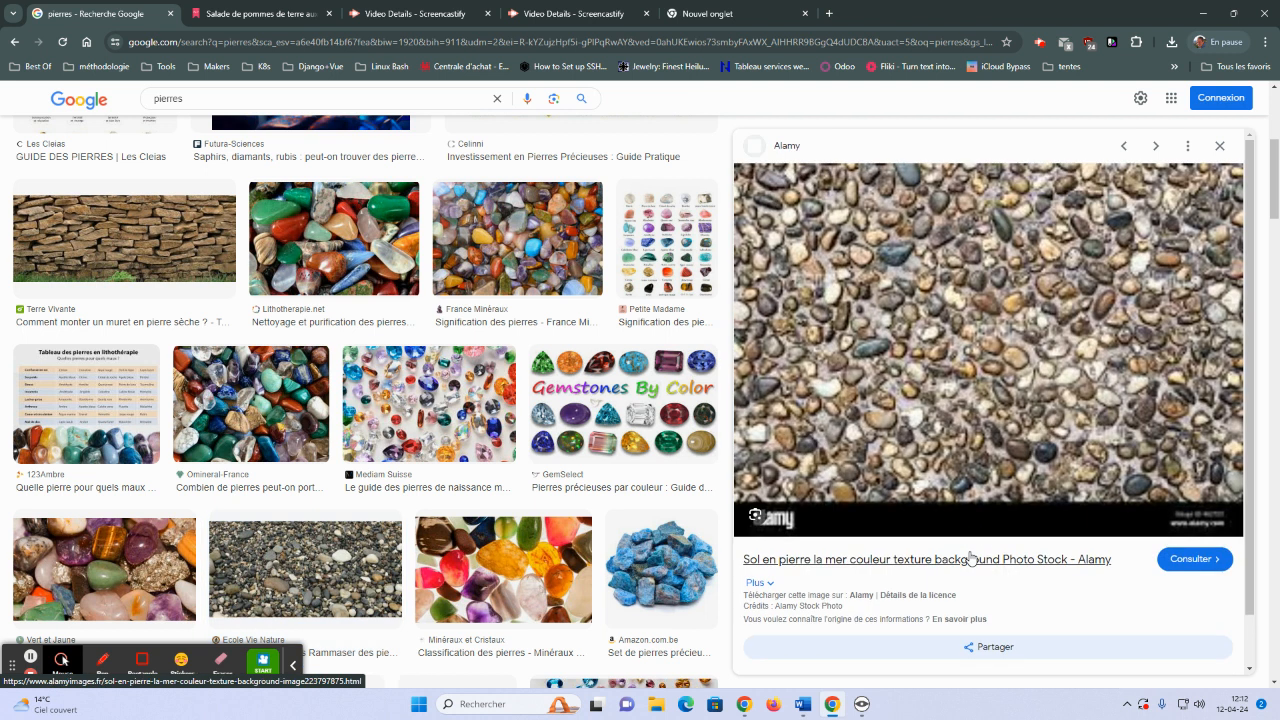
{"action": "scroll", "coordinate": [963, 525], "scroll_direction": "down", "scroll_amount": 3}
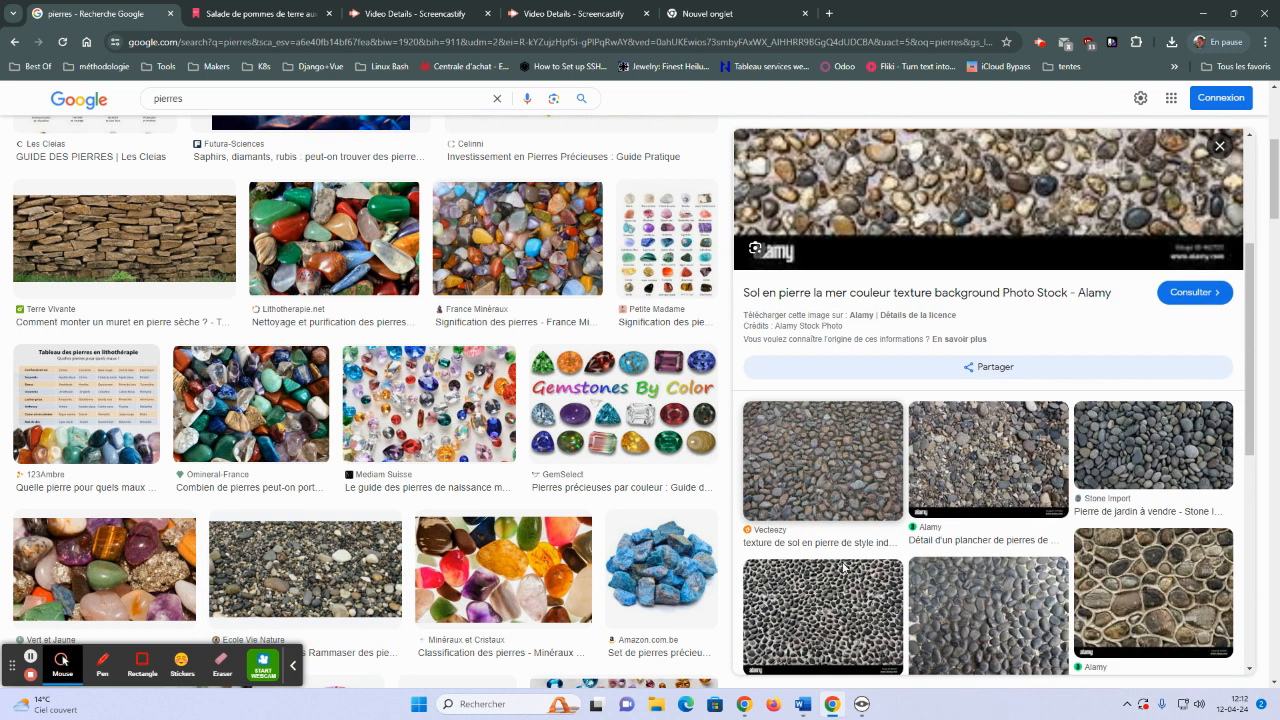
{"action": "left_click", "coordinate": [1190, 419]}
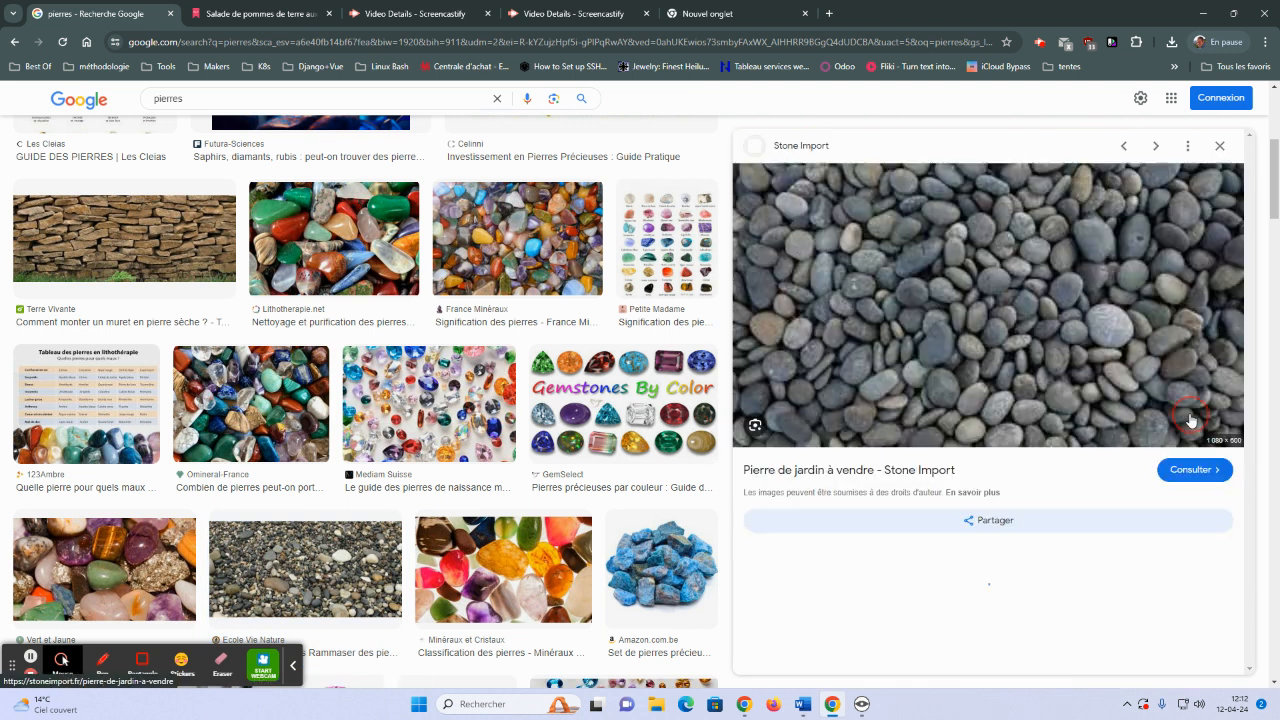
{"action": "right_click", "coordinate": [950, 281]}
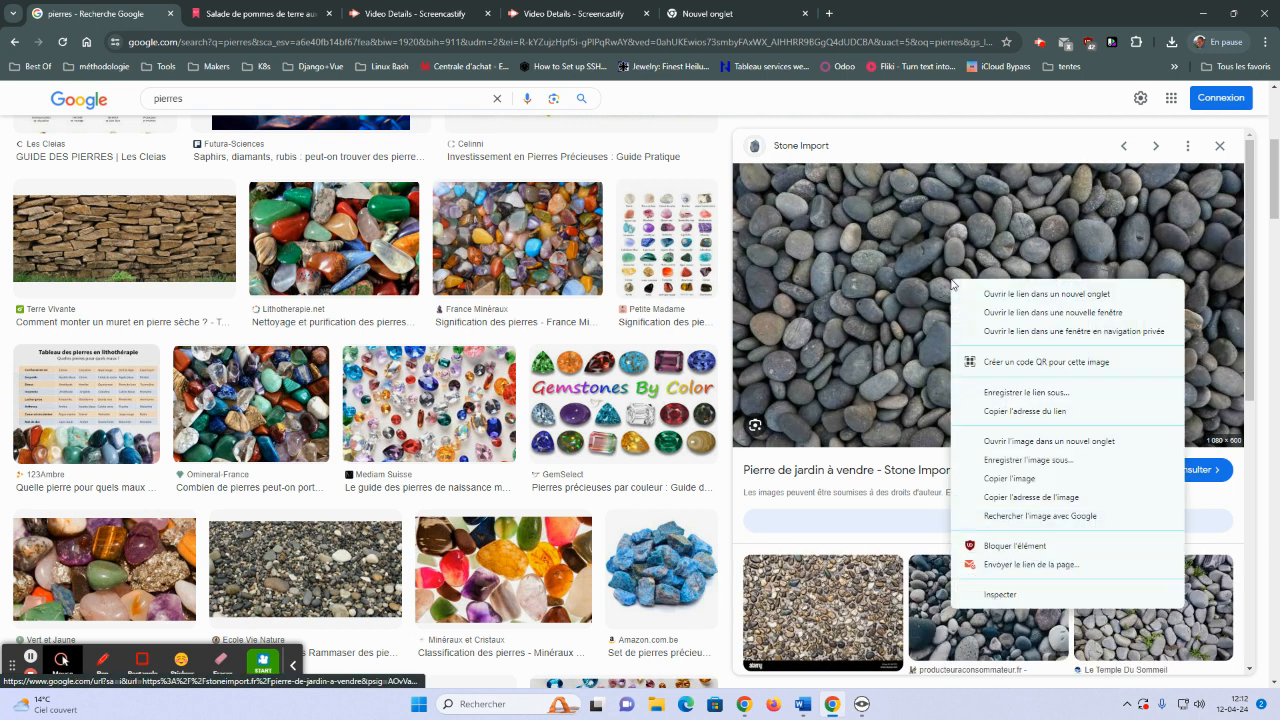
{"action": "left_click", "coordinate": [1024, 479]}
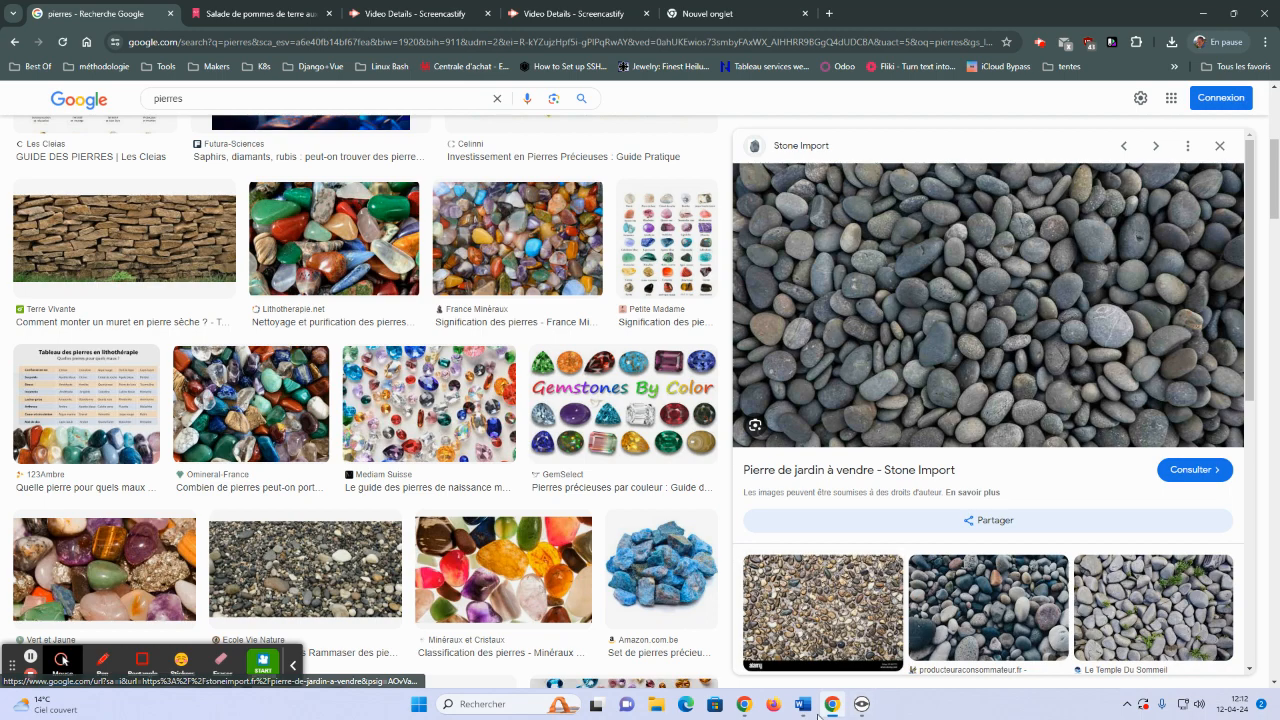
Switch to the Word document and paste the copied pebble image after the plate picture.
{"action": "mouse_move", "coordinate": [805, 704]}
{"action": "left_click", "coordinate": [857, 667]}
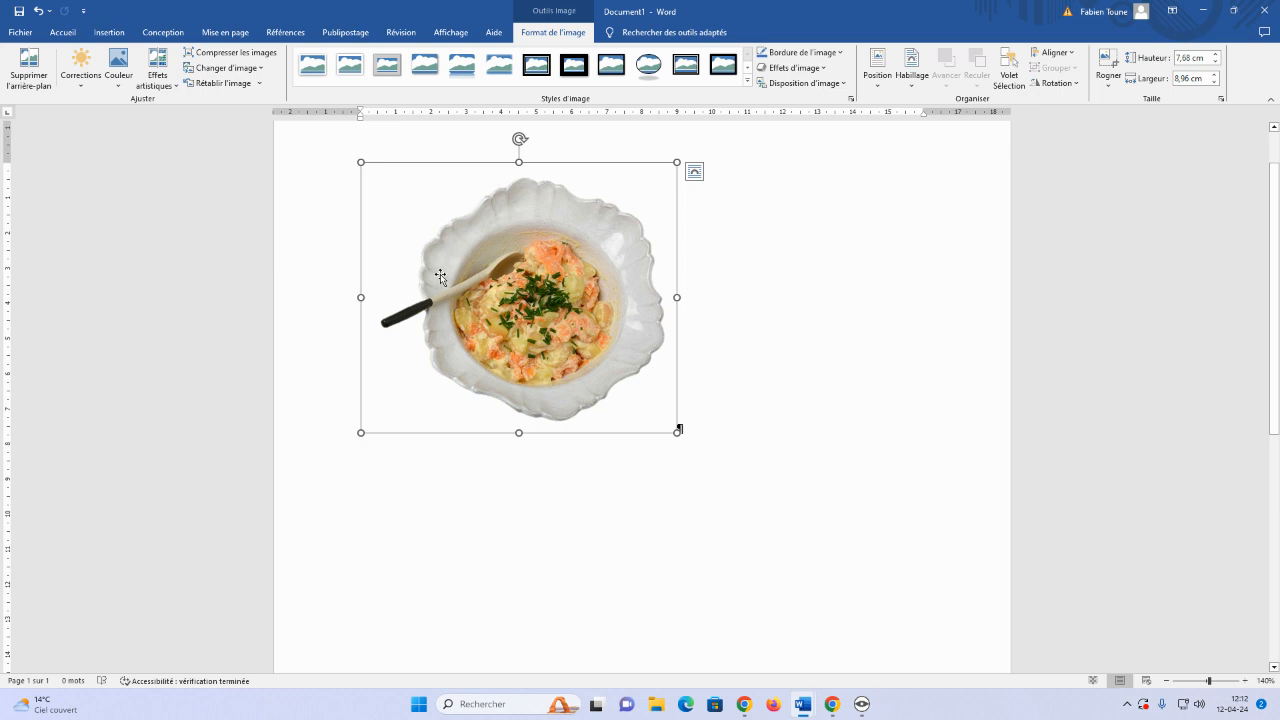
{"action": "left_click", "coordinate": [715, 426]}
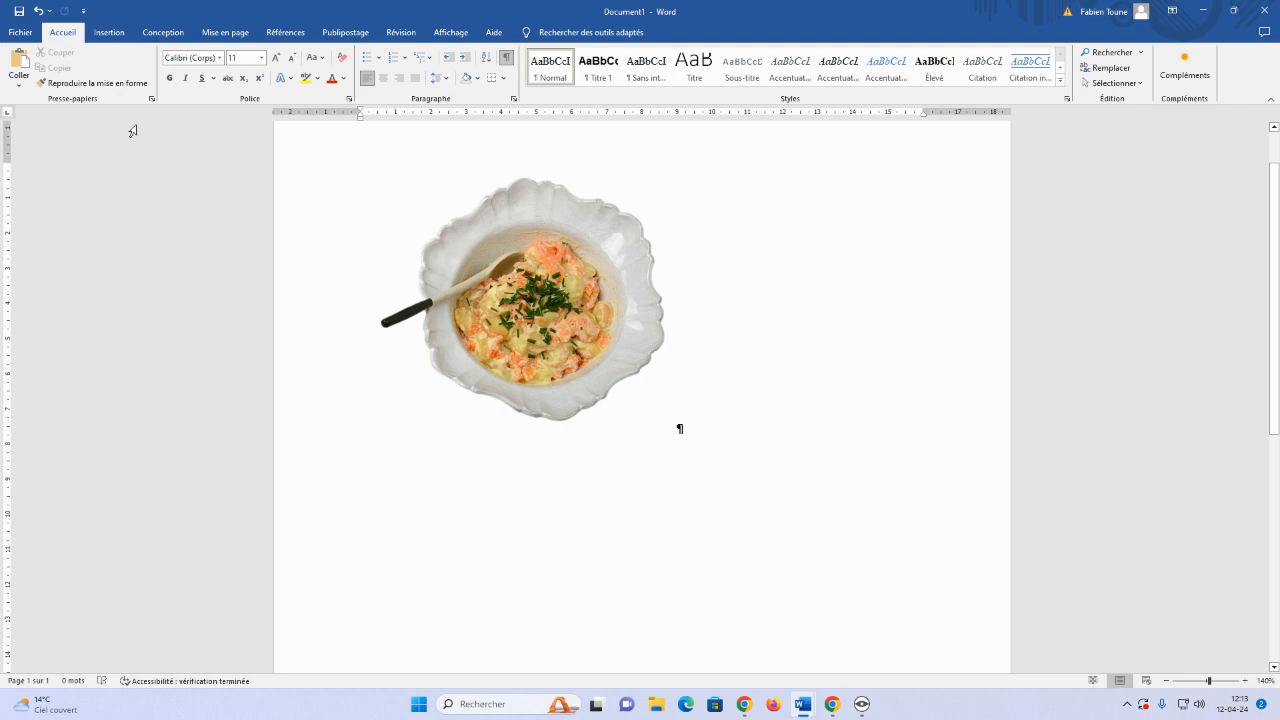
{"action": "left_click", "coordinate": [18, 62]}
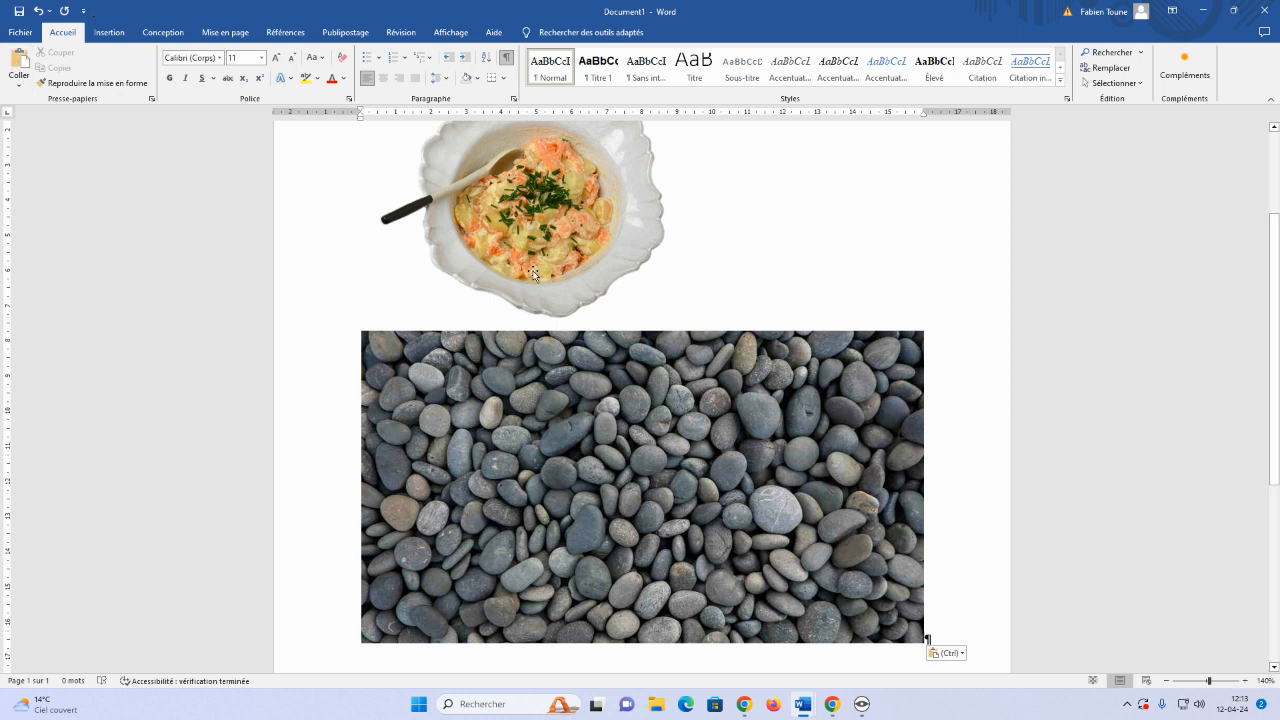
{"action": "left_click", "coordinate": [536, 261]}
{"action": "scroll", "coordinate": [583, 286], "scroll_direction": "up", "scroll_amount": 3}
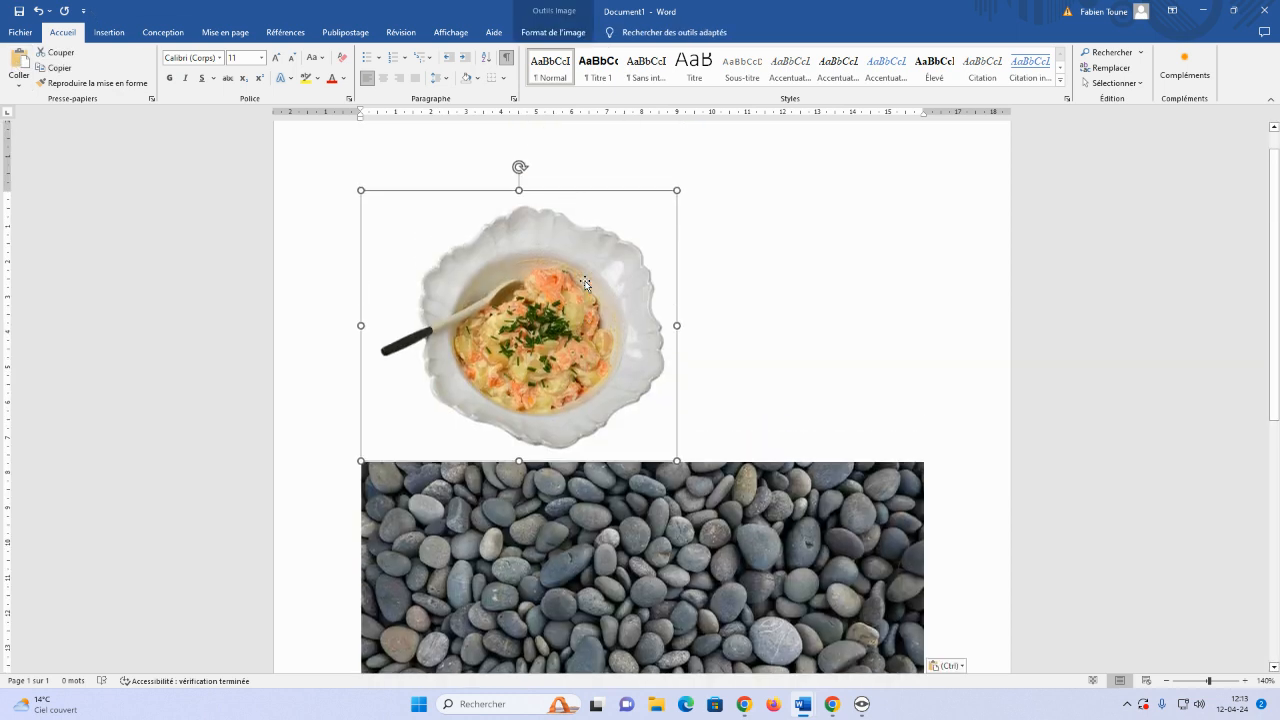
{"action": "left_click", "coordinate": [539, 36]}
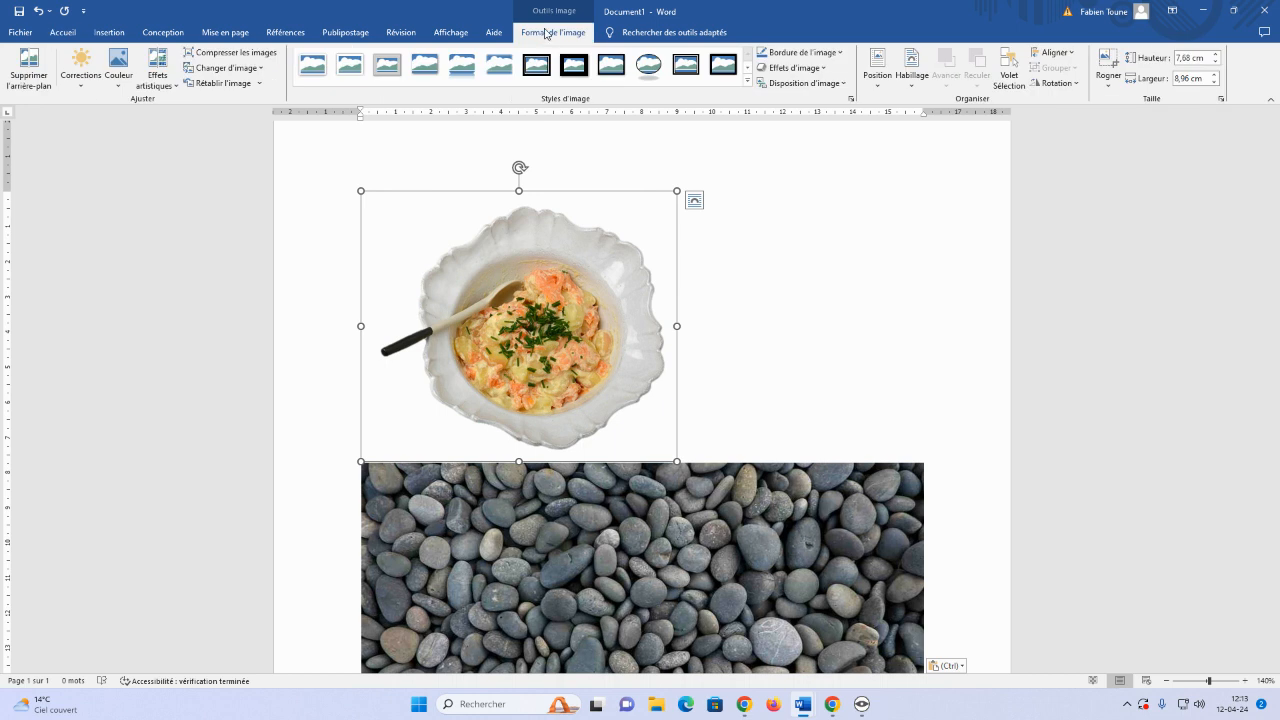
{"action": "left_click", "coordinate": [911, 80]}
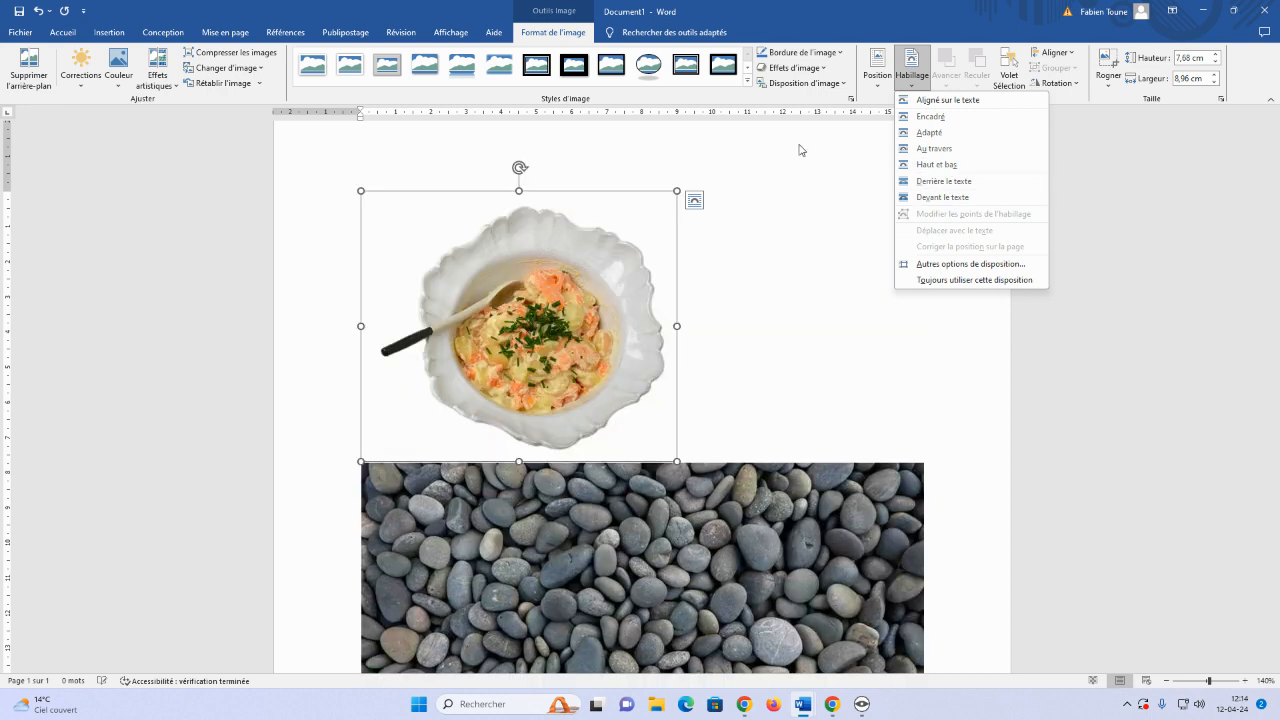
{"action": "left_click", "coordinate": [786, 172]}
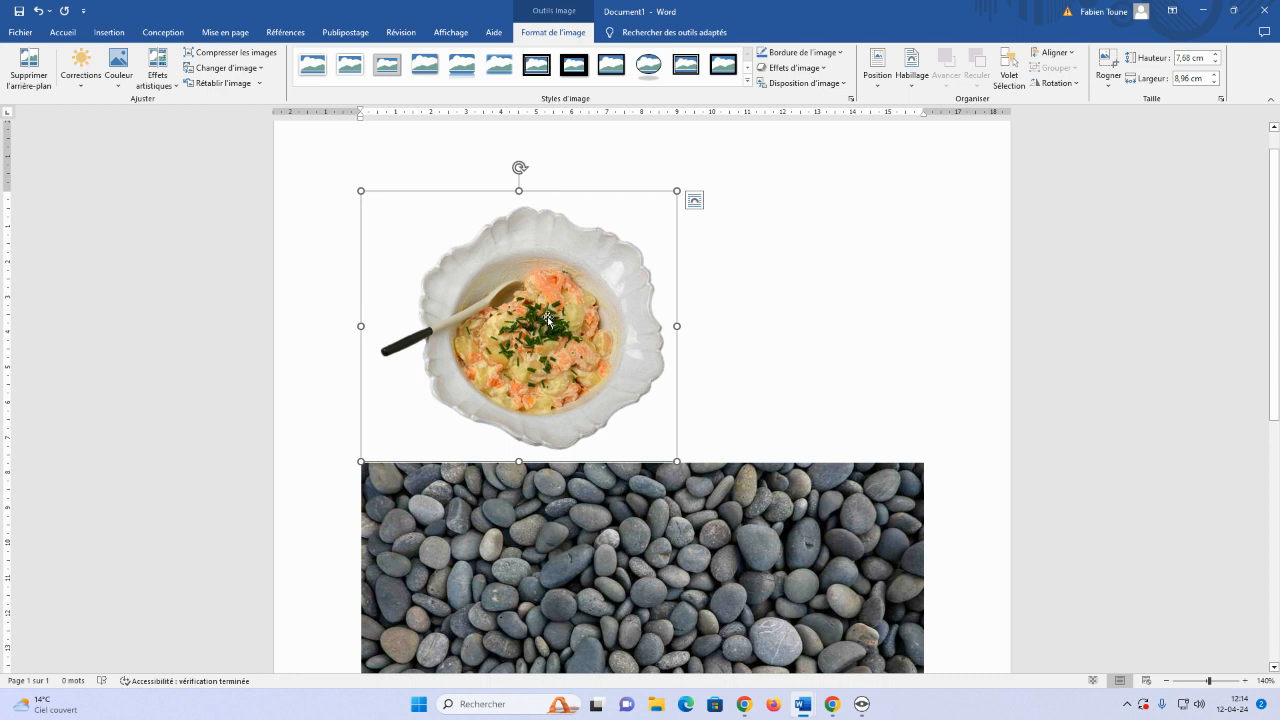
Set the pebble picture's text wrapping to "Derrière le texte" and move it up behind the plate.
{"action": "left_click", "coordinate": [637, 547]}
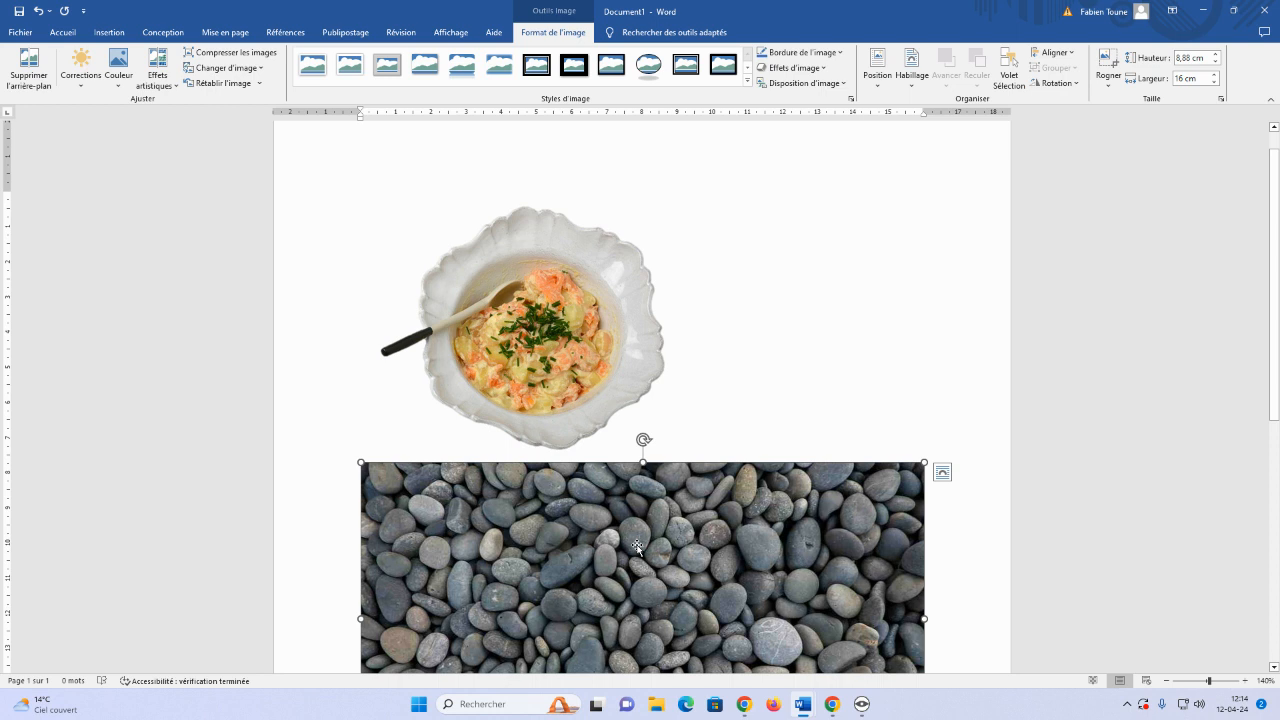
{"action": "left_click", "coordinate": [907, 82]}
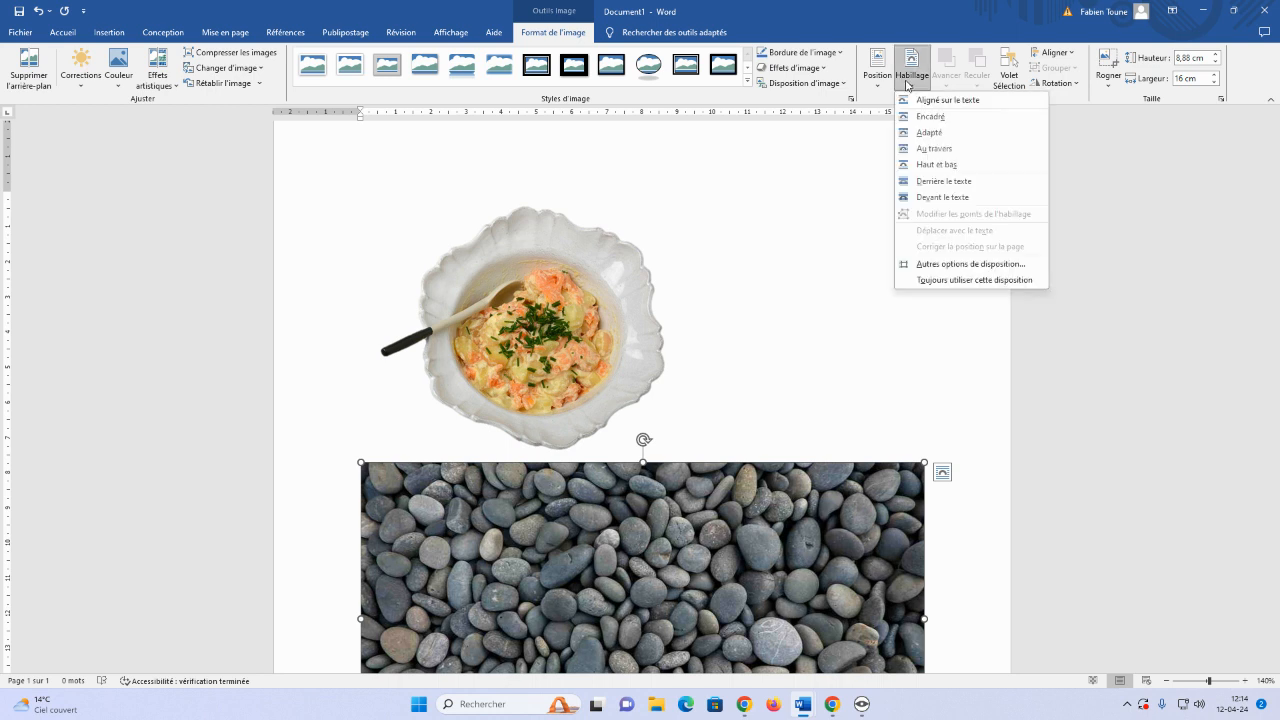
{"action": "left_click", "coordinate": [950, 181]}
{"action": "left_click_drag", "start_coordinate": [829, 527], "coordinate": [824, 270]}
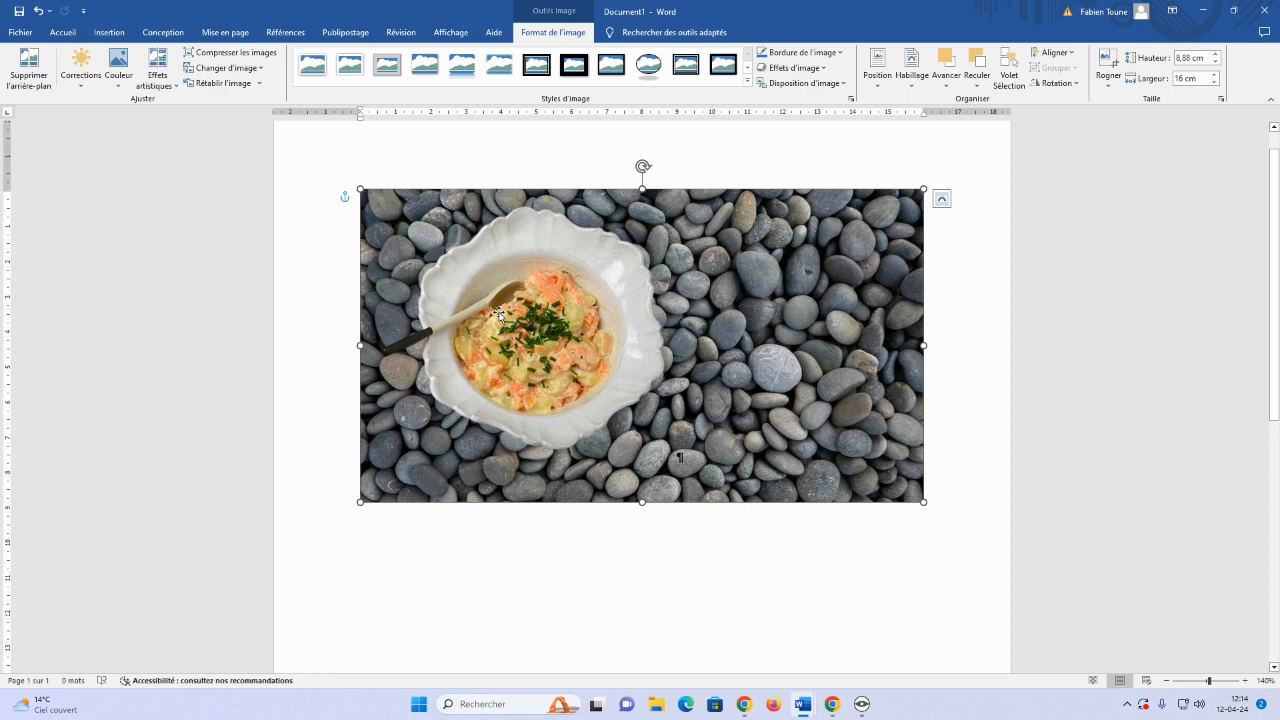
Center the plate's paragraph on the page and nudge the pebble picture to line up behind it.
{"action": "left_click_drag", "start_coordinate": [498, 313], "coordinate": [614, 294]}
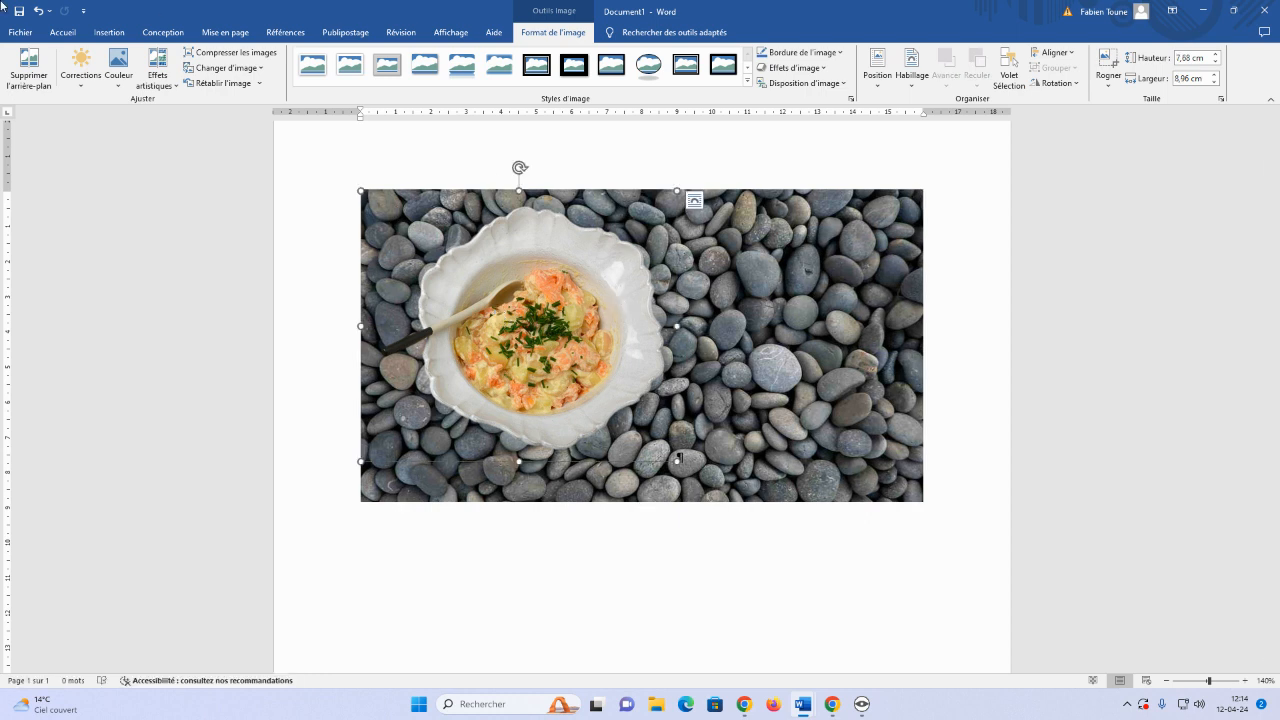
{"action": "left_click", "coordinate": [62, 32]}
{"action": "left_click", "coordinate": [384, 78]}
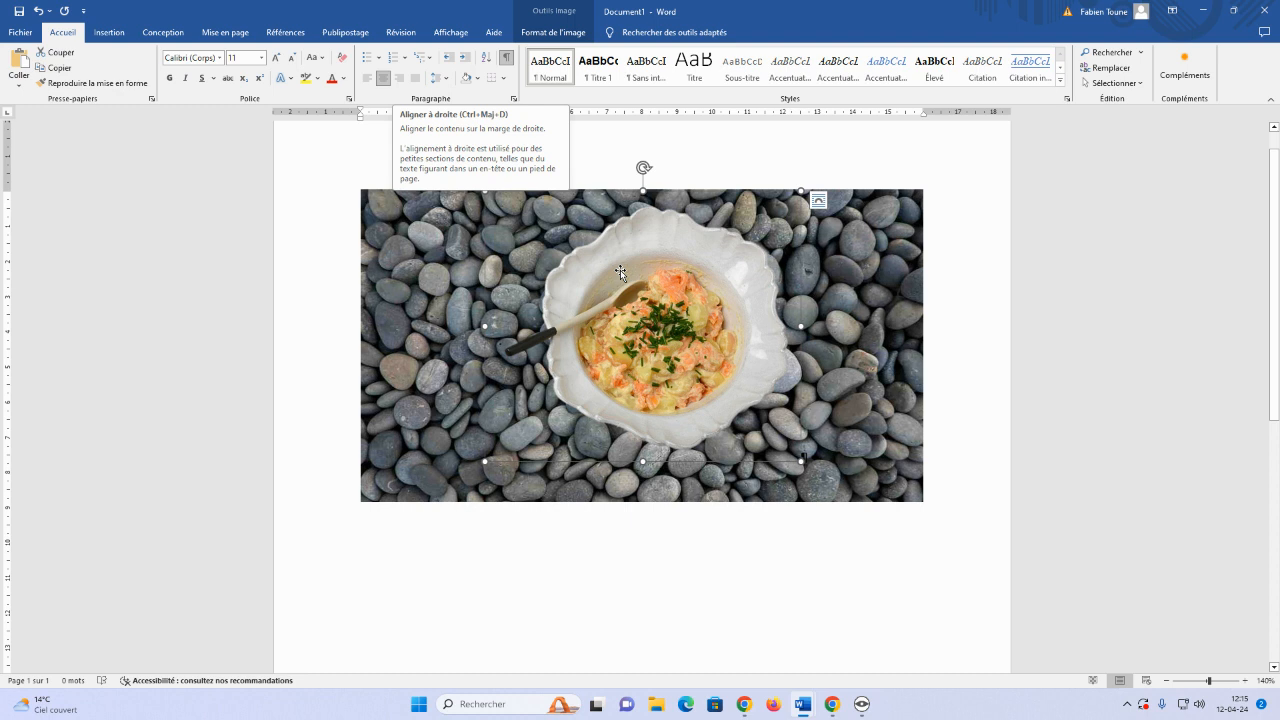
{"action": "left_click_drag", "start_coordinate": [879, 347], "coordinate": [851, 333]}
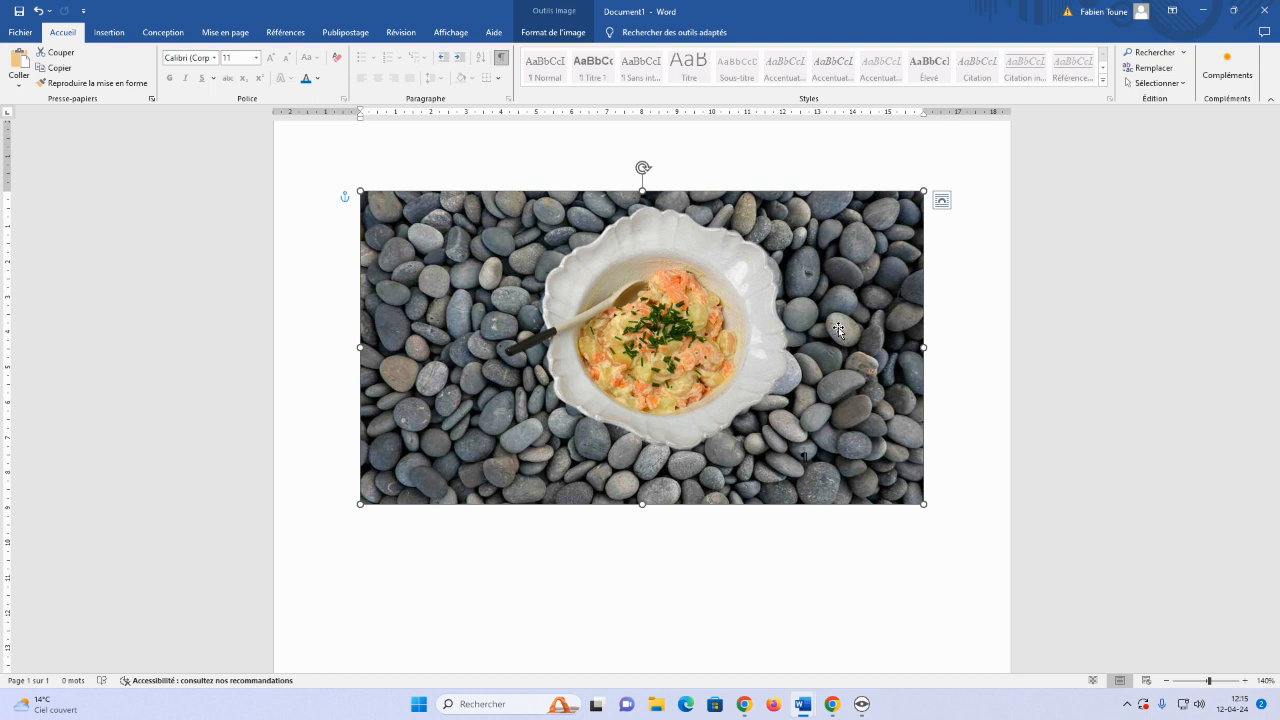
{"action": "left_click", "coordinate": [566, 33]}
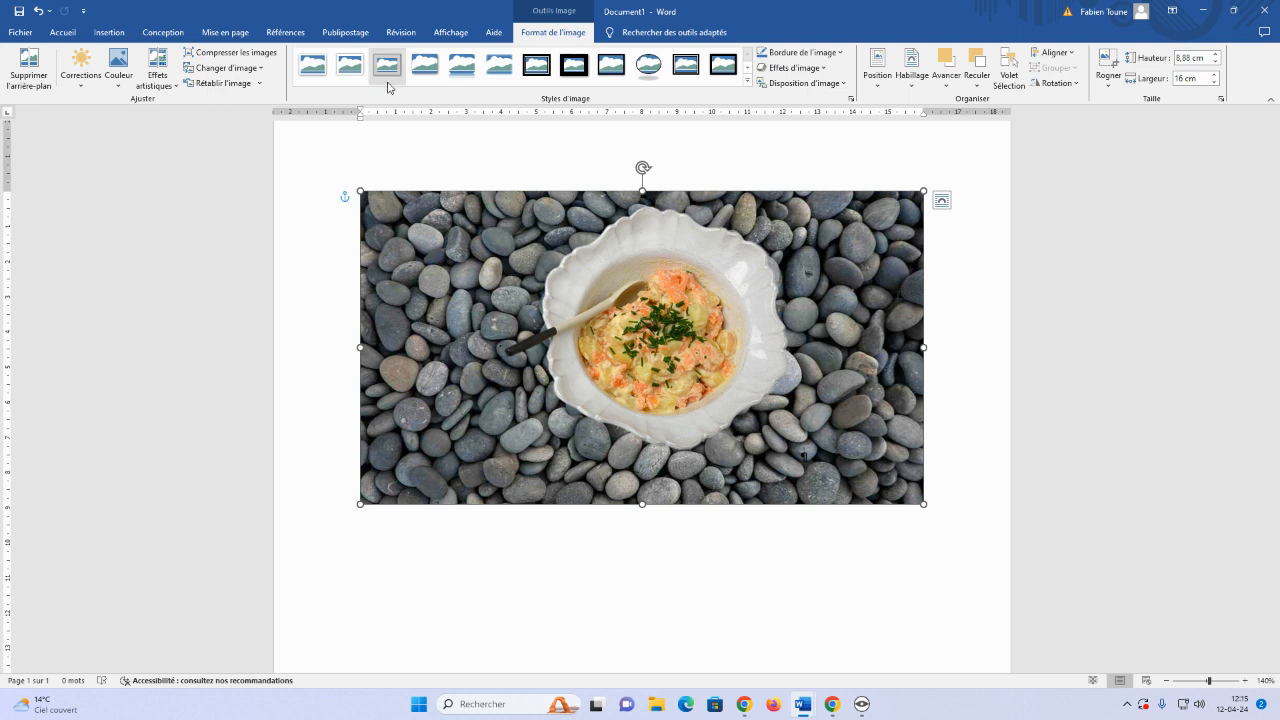
{"action": "left_click", "coordinate": [914, 90]}
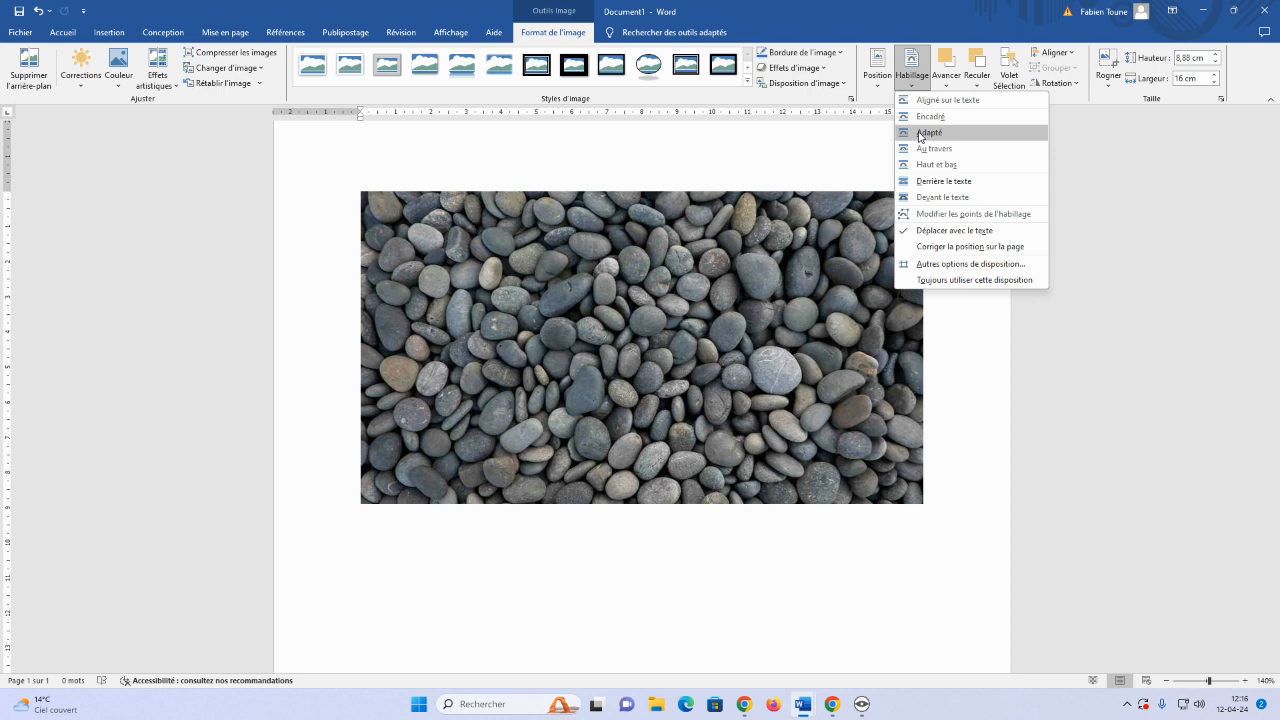
{"action": "left_click", "coordinate": [920, 134]}
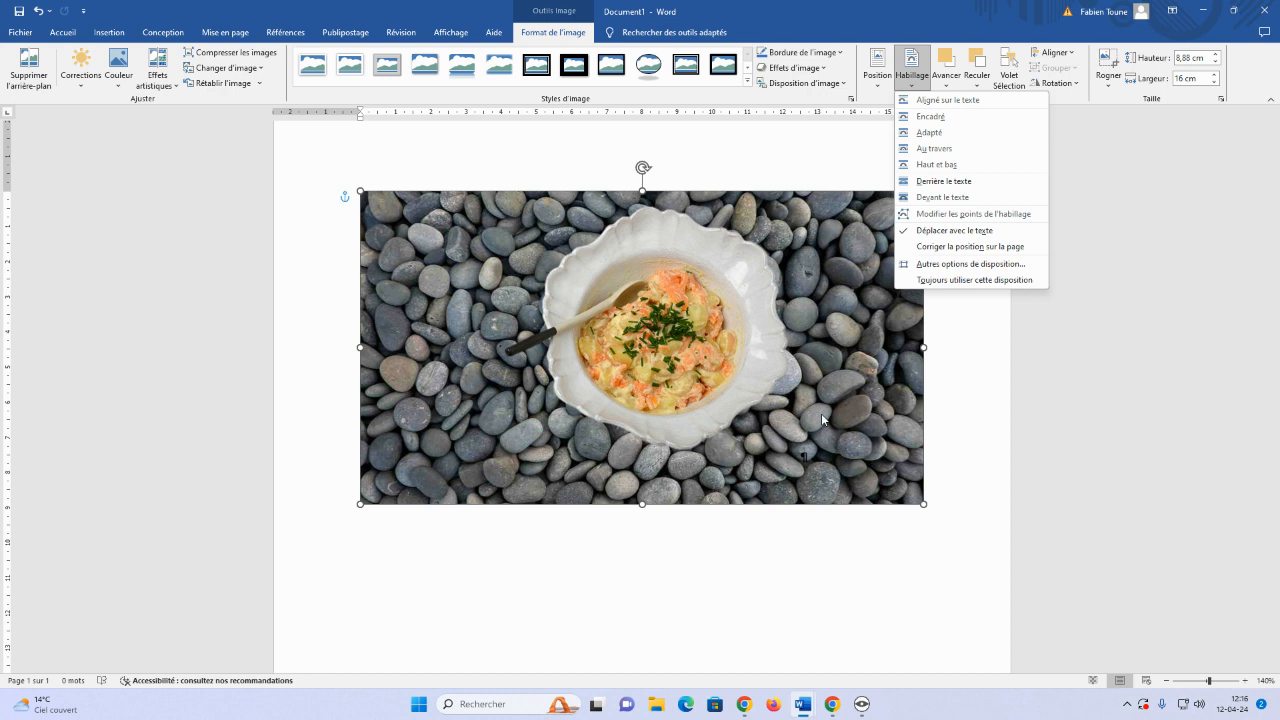
{"action": "left_click", "coordinate": [678, 529]}
{"action": "left_click", "coordinate": [708, 487]}
Add two empty paragraphs after the plate picture to make room for text below the pebbles.
{"action": "scroll", "coordinate": [708, 487], "scroll_direction": "down", "scroll_amount": 3}
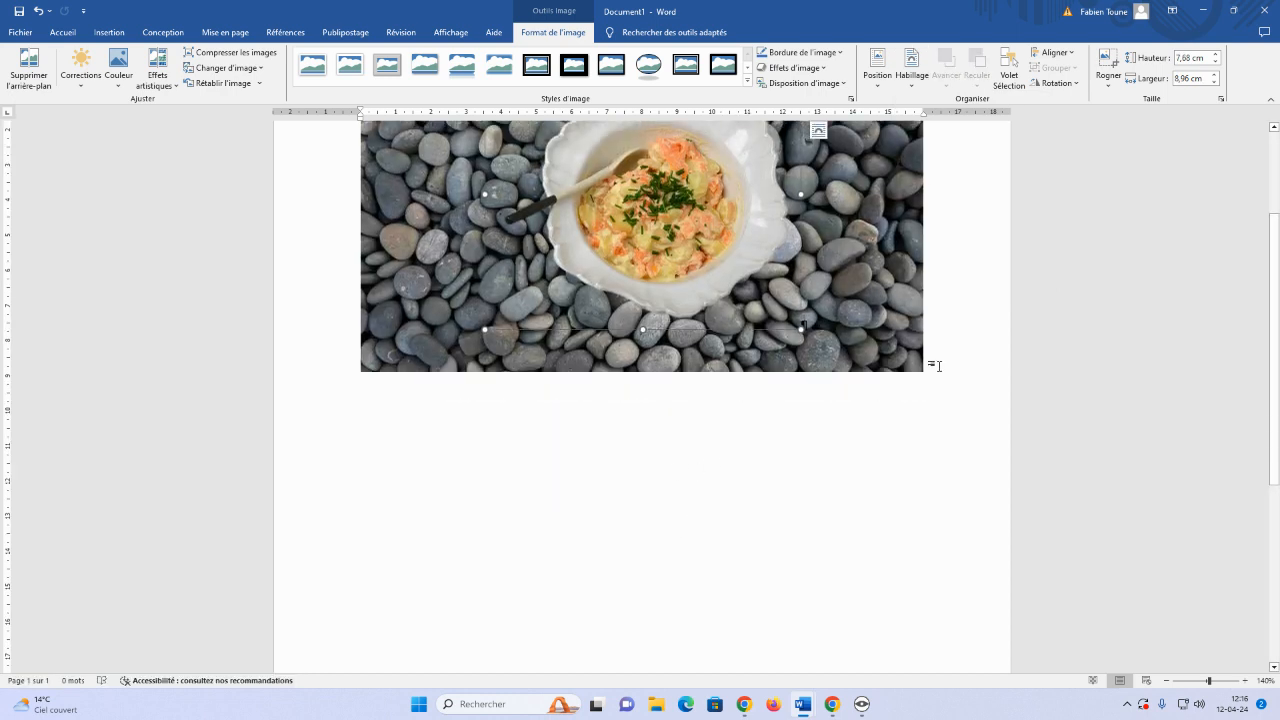
{"action": "left_click", "coordinate": [976, 416]}
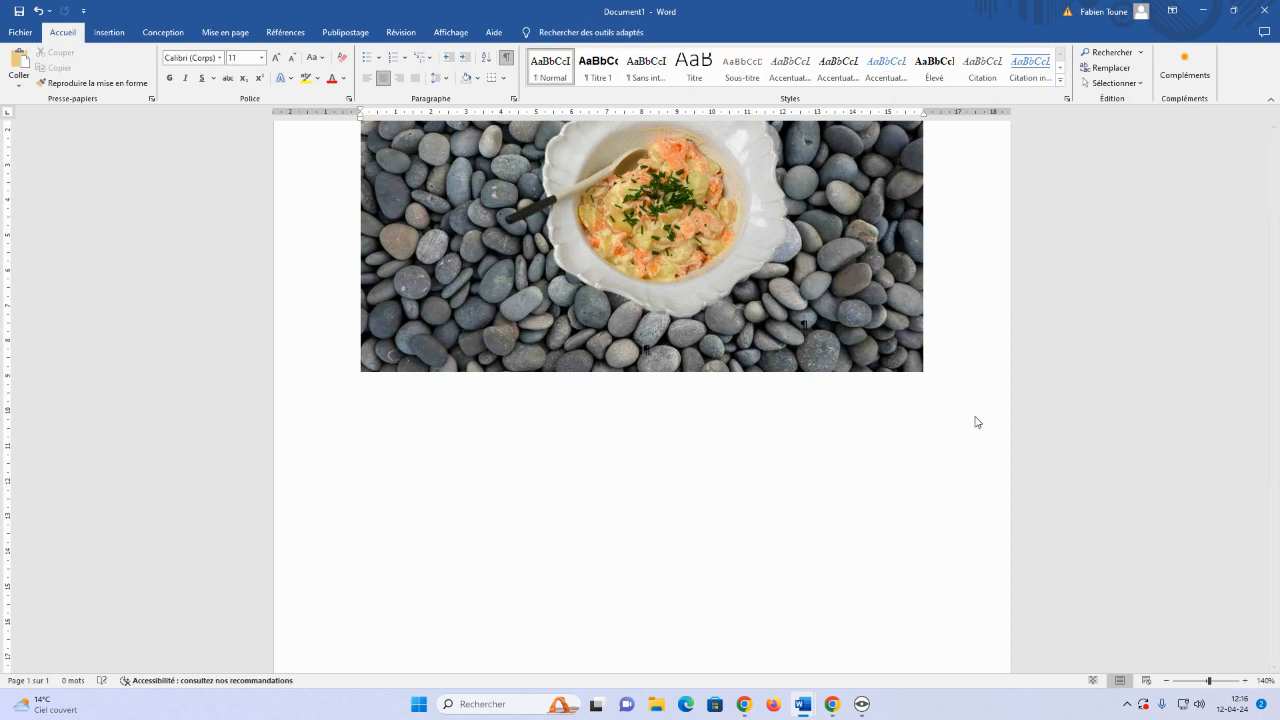
{"action": "key", "text": "Return"}
{"action": "key", "text": "Return"}
Switch to Chrome, search for "lorep ipsum" in the empty tab and open the fr.lipsum.com result.
{"action": "left_click", "coordinate": [830, 706]}
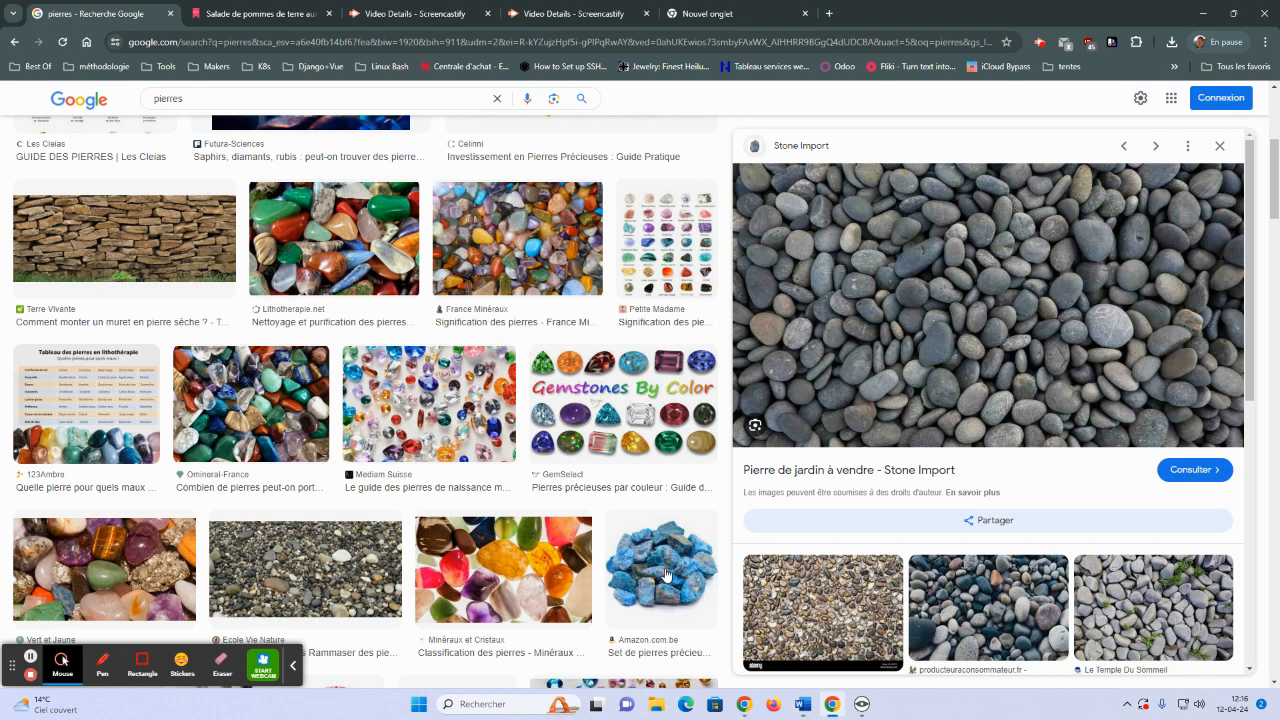
{"action": "left_click", "coordinate": [690, 13]}
{"action": "type", "text": "lorep ipsum"}
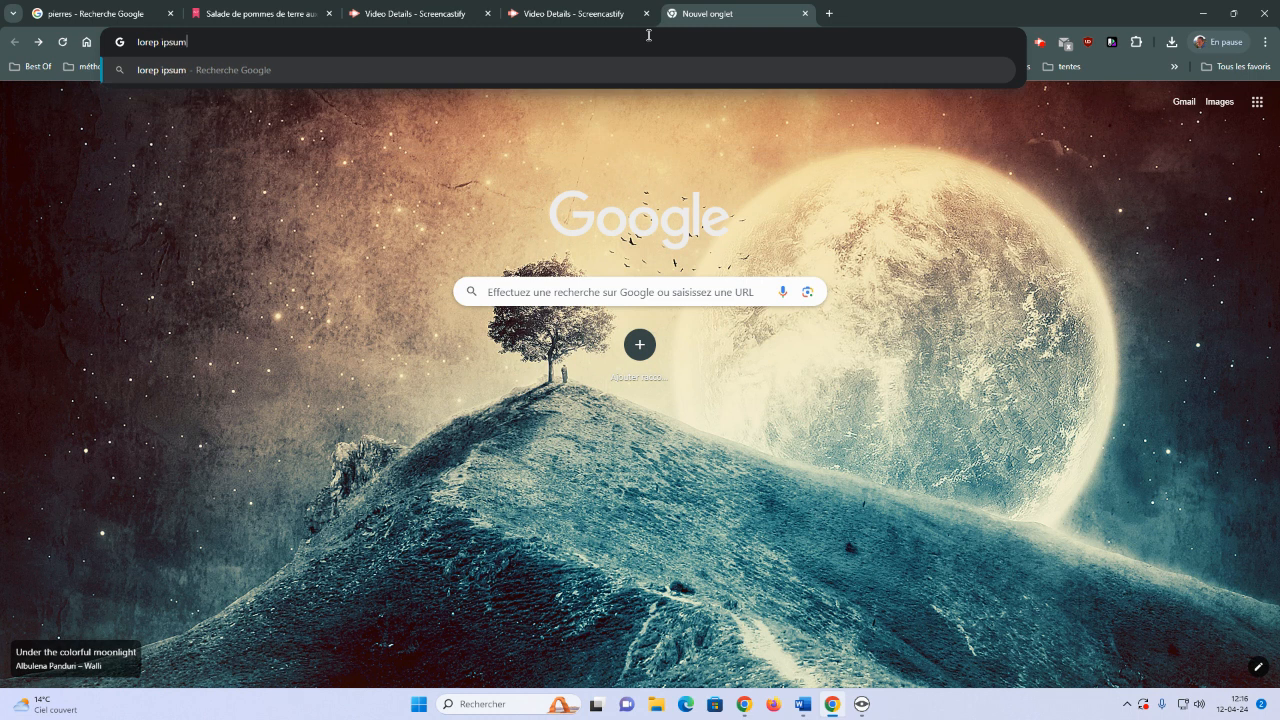
{"action": "key", "text": "Return"}
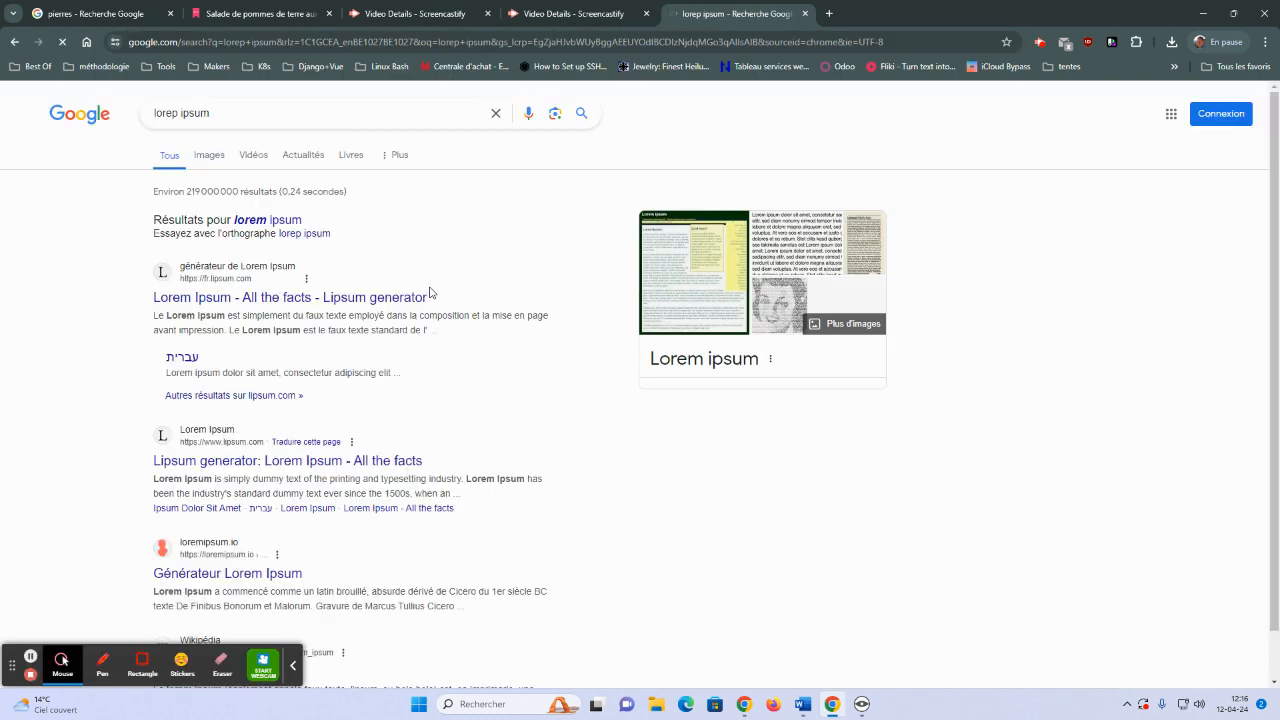
{"action": "left_click", "coordinate": [205, 303]}
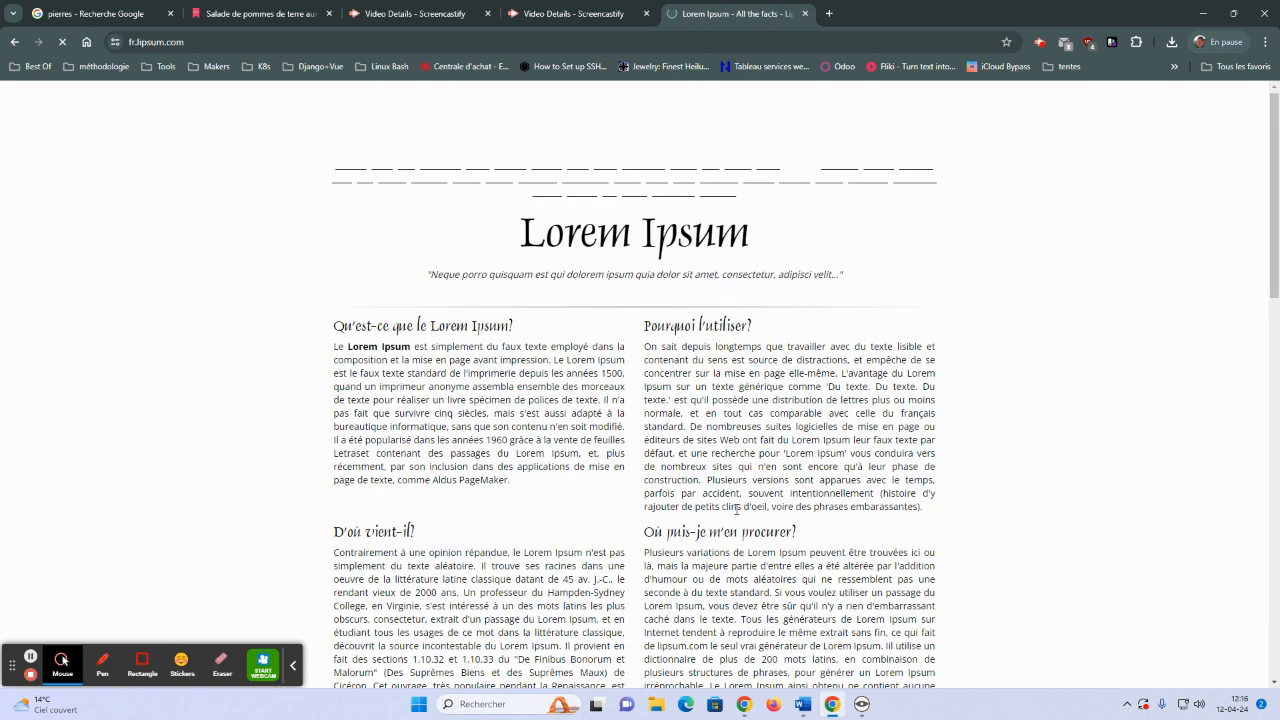
Select the page text from the start of the paragraph under "Pourquoi l'utiliser?" and copy it.
{"action": "scroll", "coordinate": [736, 508], "scroll_direction": "down", "scroll_amount": 8}
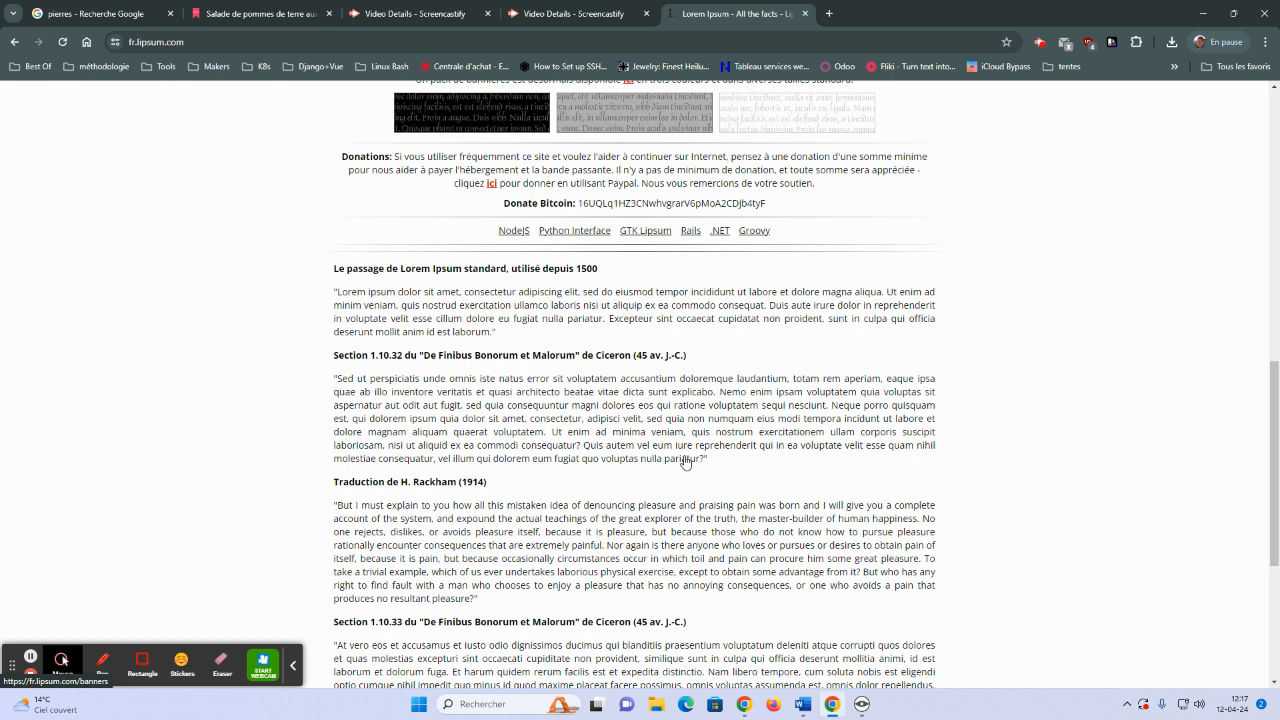
{"action": "scroll", "coordinate": [687, 455], "scroll_direction": "up", "scroll_amount": 5}
{"action": "scroll", "coordinate": [687, 455], "scroll_direction": "up", "scroll_amount": 3}
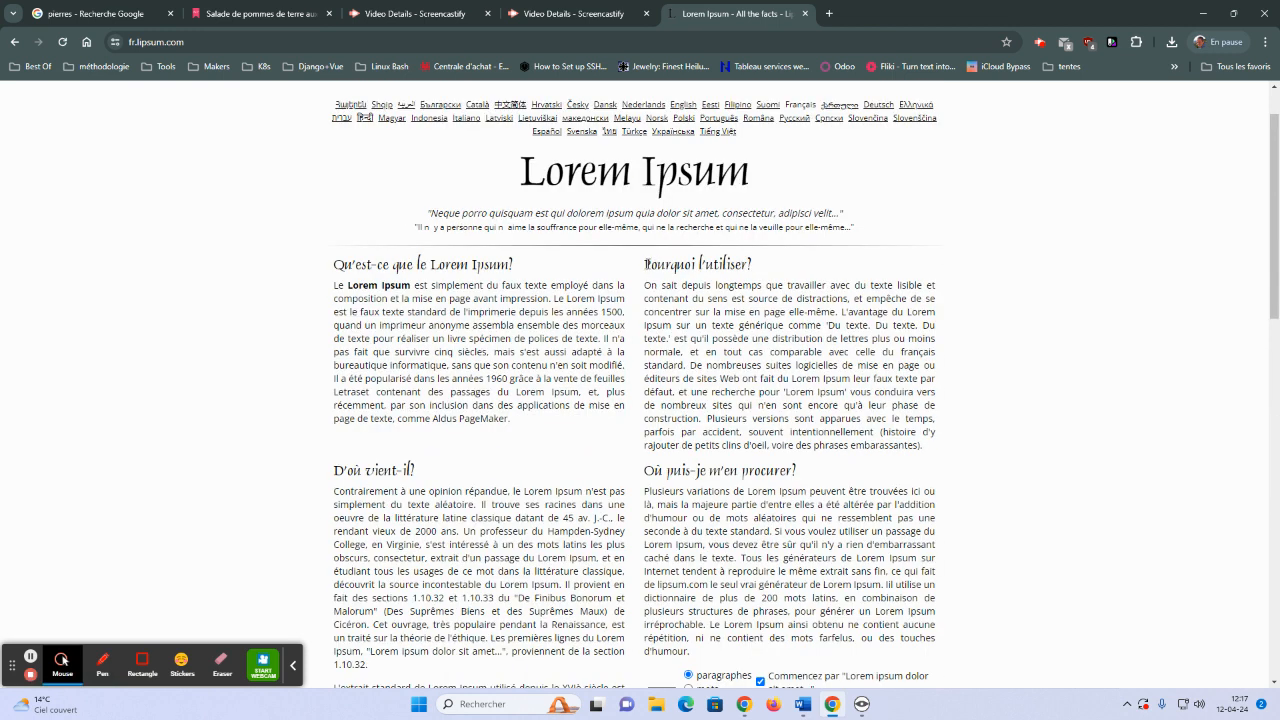
{"action": "left_click_drag", "start_coordinate": [647, 283], "coordinate": [943, 455]}
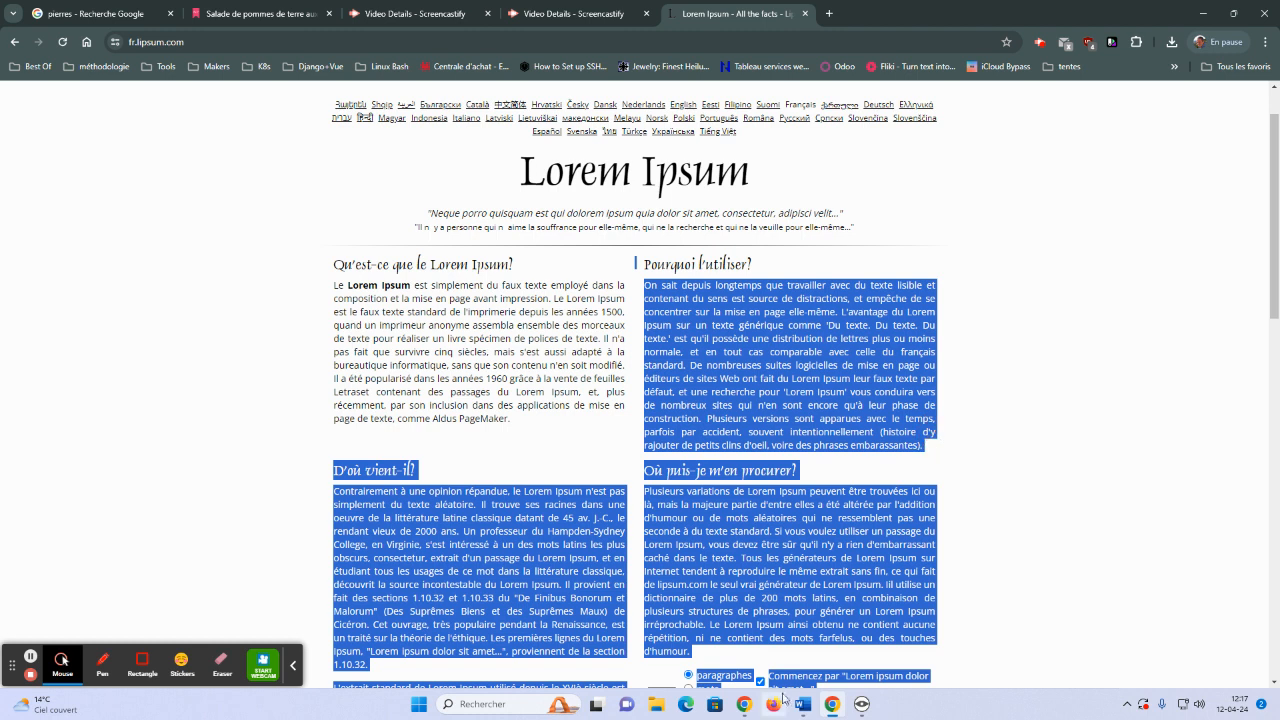
Switch to Word and paste the copied Lorem Ipsum text as text only into the last empty paragraph below the pebbles.
{"action": "mouse_move", "coordinate": [803, 705]}
{"action": "left_click", "coordinate": [837, 676]}
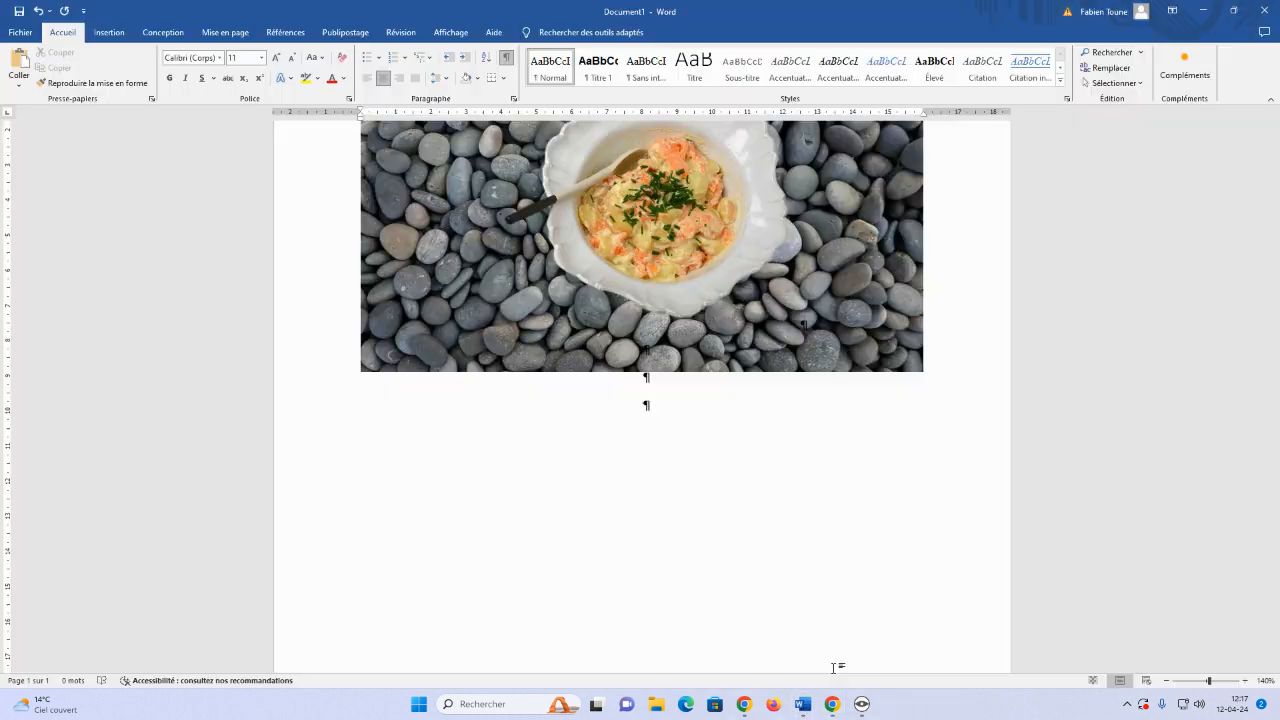
{"action": "right_click", "coordinate": [683, 414]}
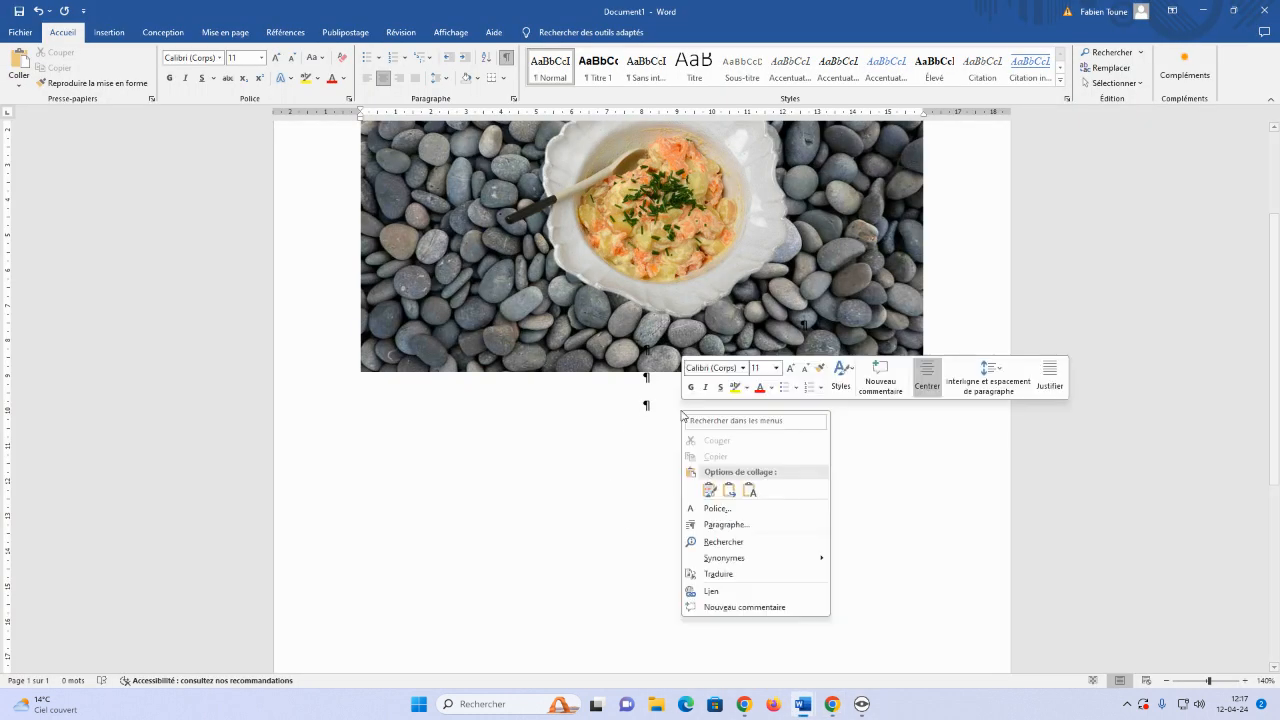
{"action": "left_click", "coordinate": [611, 466]}
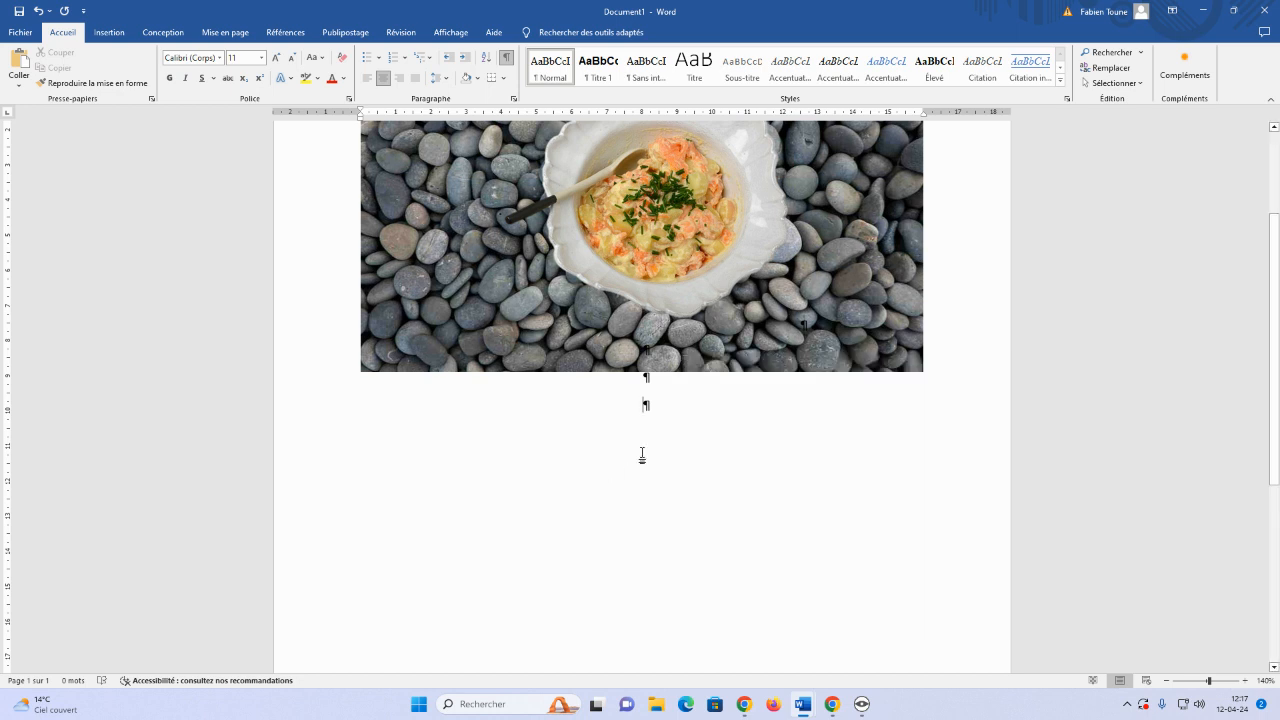
{"action": "left_click", "coordinate": [21, 86]}
{"action": "left_click", "coordinate": [57, 119]}
{"action": "scroll", "coordinate": [404, 347], "scroll_direction": "up", "scroll_amount": 3}
{"action": "scroll", "coordinate": [406, 347], "scroll_direction": "up", "scroll_amount": 3}
{"action": "scroll", "coordinate": [408, 347], "scroll_direction": "up", "scroll_amount": 4}
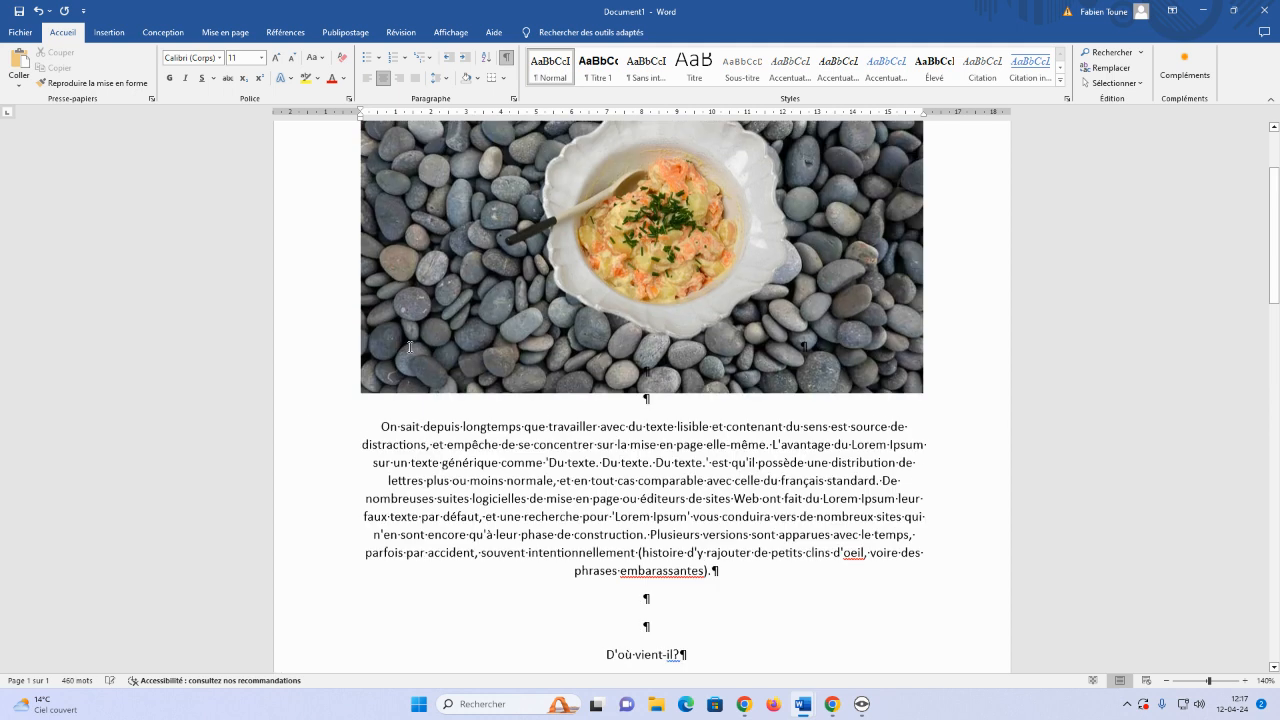
Select the pasted text from its first paragraph downward and align it left.
{"action": "left_click", "coordinate": [306, 421]}
{"action": "key", "text": "shift+Down"}
{"action": "key", "text": "shift+Down"}
{"action": "key", "text": "shift+Down"}
{"action": "key", "text": "shift+Down"}
{"action": "key", "text": "shift+Down"}
{"action": "key", "text": "shift+Down"}
{"action": "key", "text": "shift+Down"}
{"action": "key", "text": "shift+Down"}
{"action": "key", "text": "shift+Down"}
{"action": "key", "text": "shift+Down"}
{"action": "key", "text": "shift+Down"}
{"action": "key", "text": "shift+Down"}
{"action": "key", "text": "shift+Down"}
{"action": "key", "text": "shift+Down"}
{"action": "key", "text": "shift+Down"}
{"action": "key", "text": "shift+Down"}
{"action": "key", "text": "shift+Down"}
{"action": "key", "text": "shift+Down"}
{"action": "key", "text": "shift+Down"}
{"action": "key", "text": "shift+Down"}
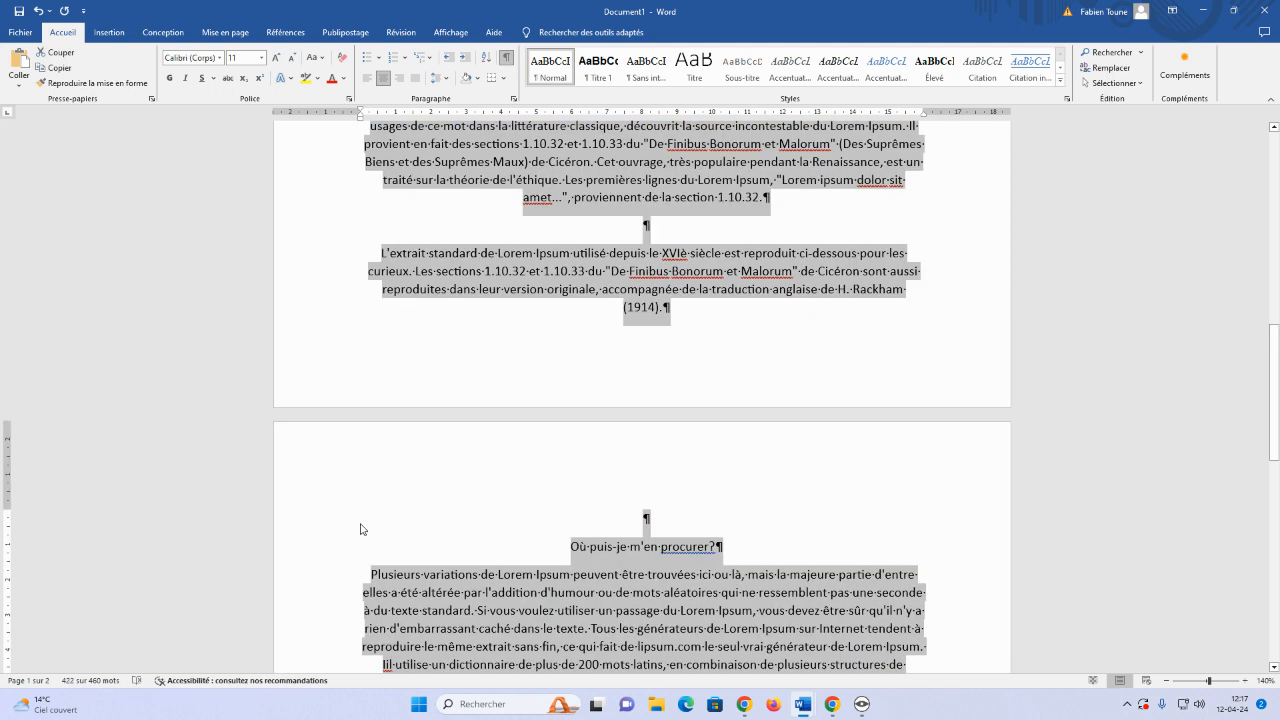
{"action": "scroll", "coordinate": [430, 330], "scroll_direction": "up", "scroll_amount": 5}
{"action": "left_click", "coordinate": [368, 78]}
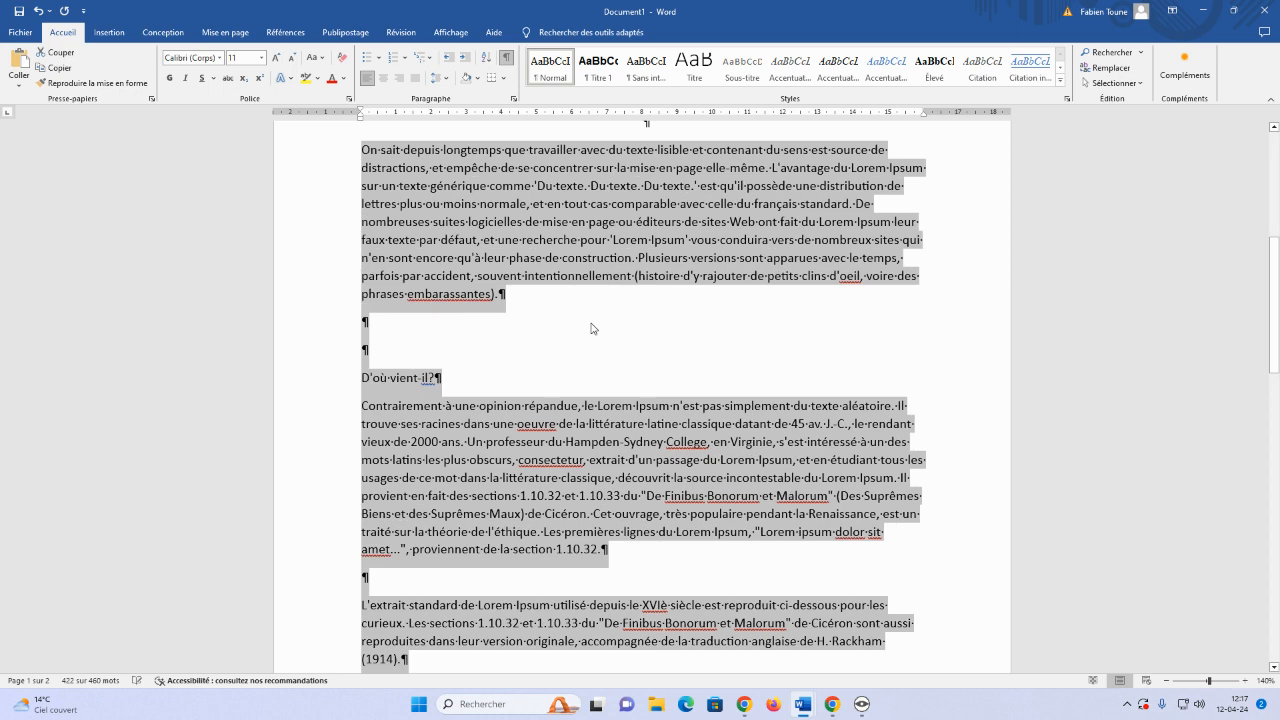
Move the plate picture down into the empty paragraph directly above the text and delete the pebble background picture.
{"action": "scroll", "coordinate": [591, 329], "scroll_direction": "up", "scroll_amount": 5}
{"action": "left_click_drag", "start_coordinate": [634, 347], "coordinate": [641, 519]}
{"action": "left_click_drag", "start_coordinate": [655, 409], "coordinate": [611, 514]}
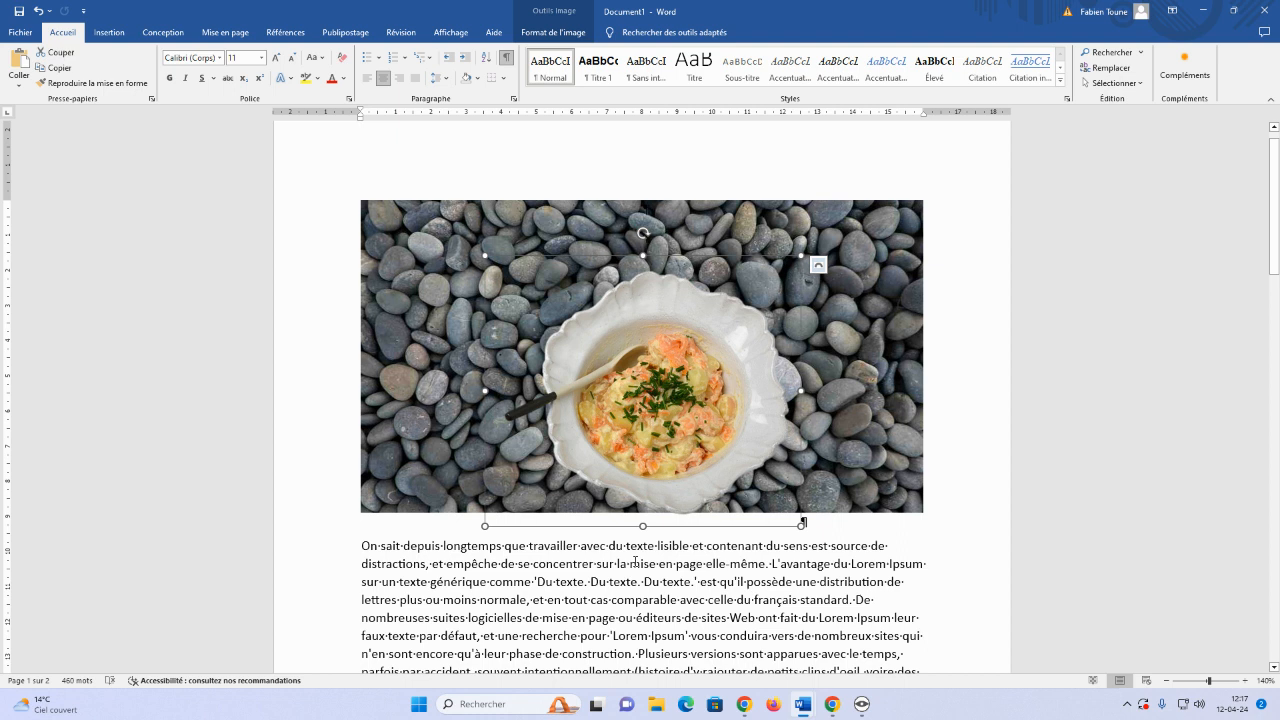
{"action": "left_click", "coordinate": [870, 292]}
{"action": "key", "text": "Delete"}
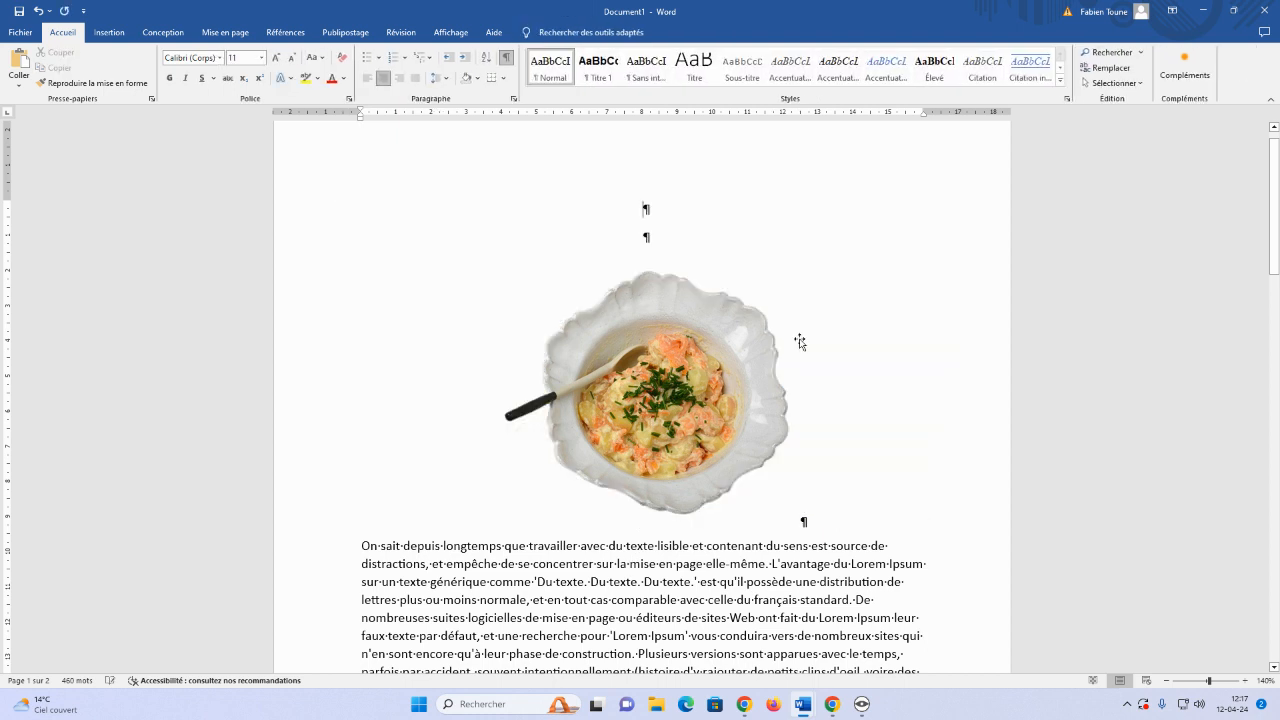
Set the plate picture's text wrapping to Encadré, shrink it to about 5.94 by 6.93 cm and centre it within the first paragraph.
{"action": "left_click", "coordinate": [702, 397]}
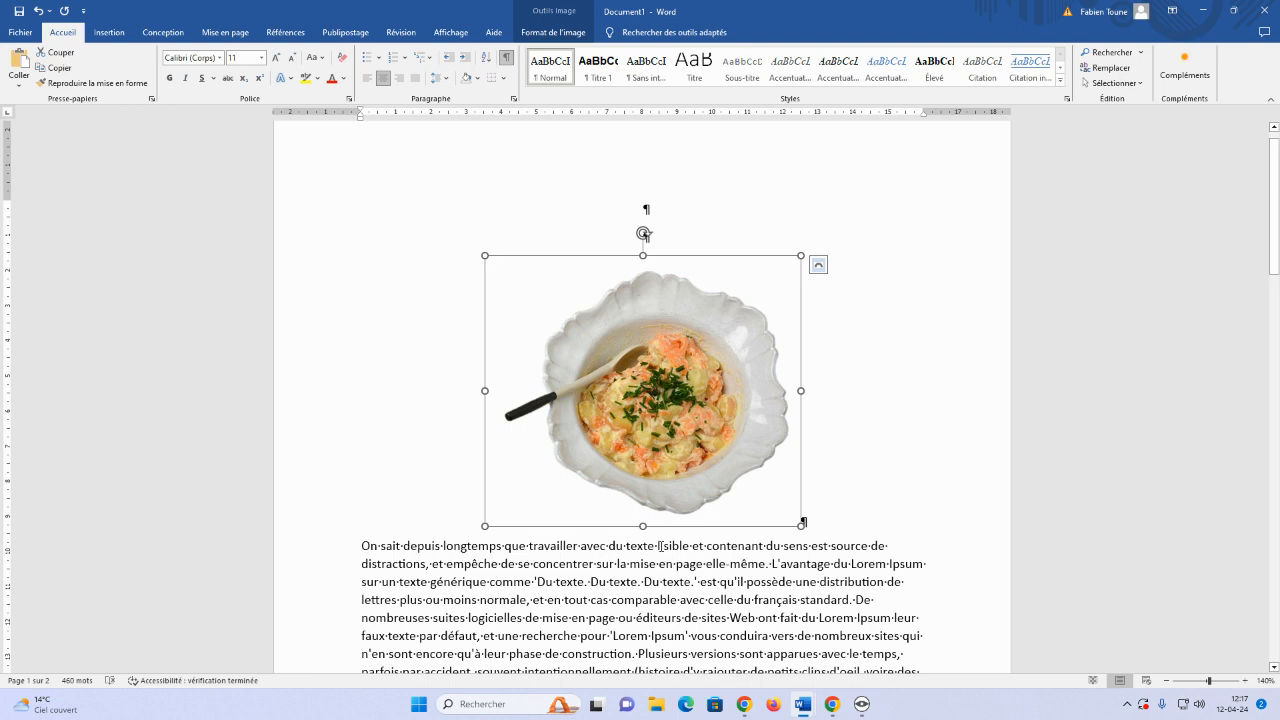
{"action": "scroll", "coordinate": [661, 546], "scroll_direction": "down", "scroll_amount": 2}
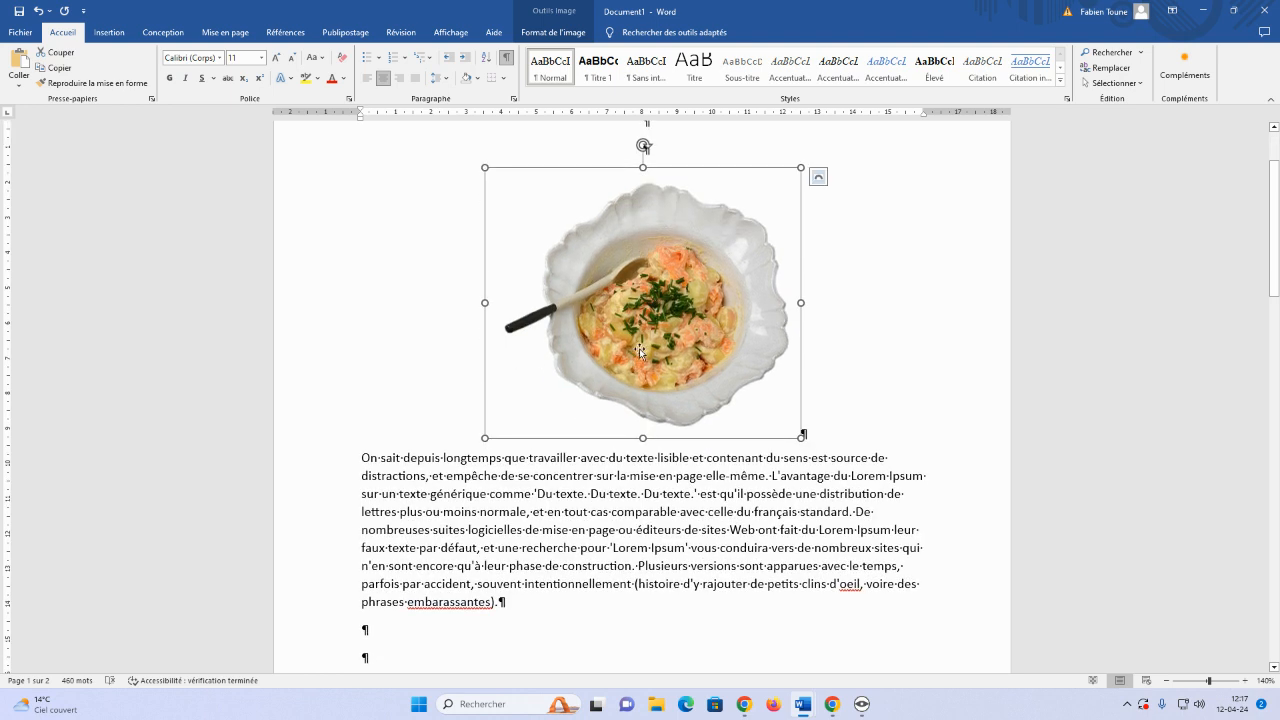
{"action": "mouse_move", "coordinate": [643, 303]}
{"action": "left_mouse_down"}
{"action": "mouse_move", "coordinate": [660, 445]}
{"action": "mouse_move", "coordinate": [674, 330]}
{"action": "mouse_move", "coordinate": [663, 410]}
{"action": "mouse_move", "coordinate": [657, 306]}
{"action": "left_mouse_up"}
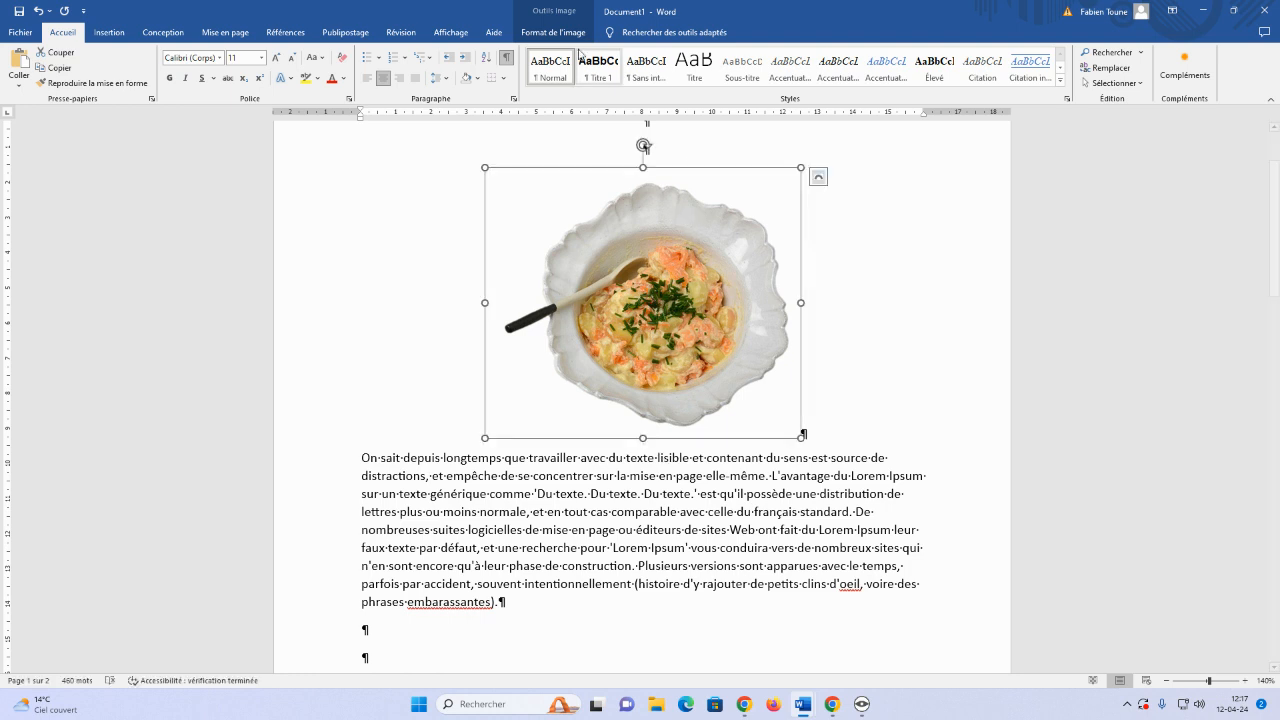
{"action": "left_click", "coordinate": [541, 33]}
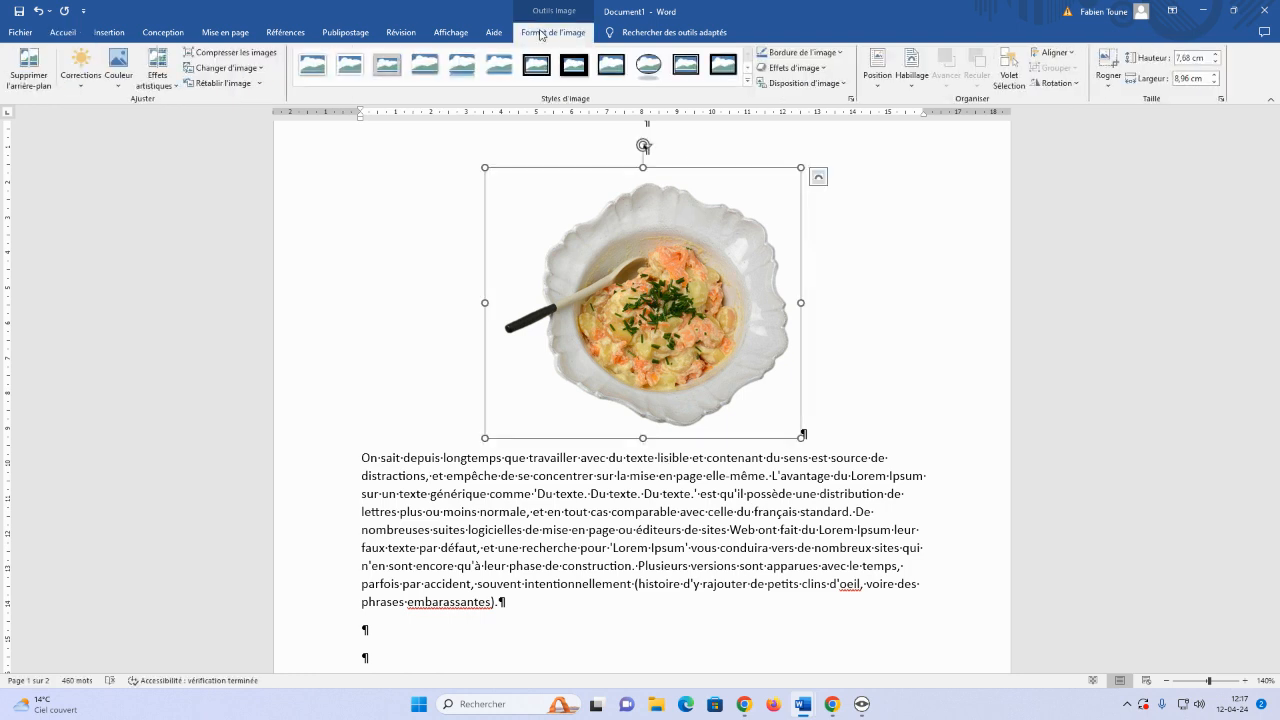
{"action": "left_click", "coordinate": [911, 72]}
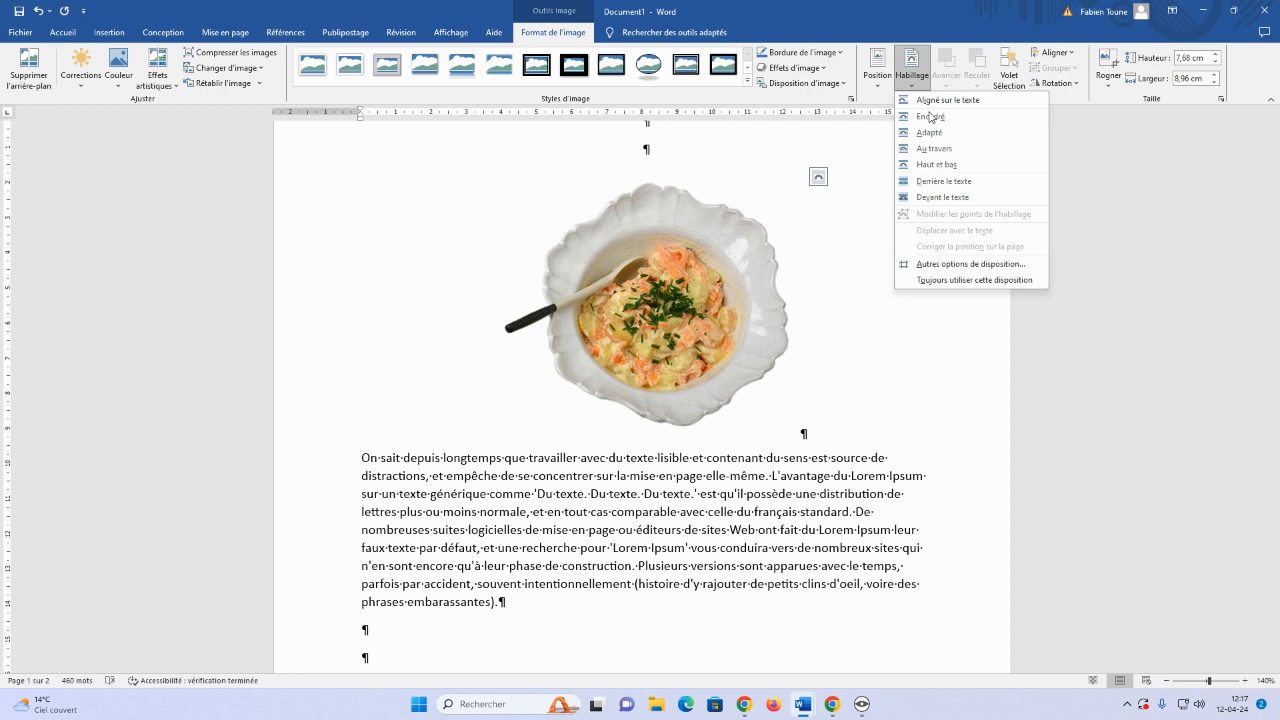
{"action": "left_click", "coordinate": [930, 117]}
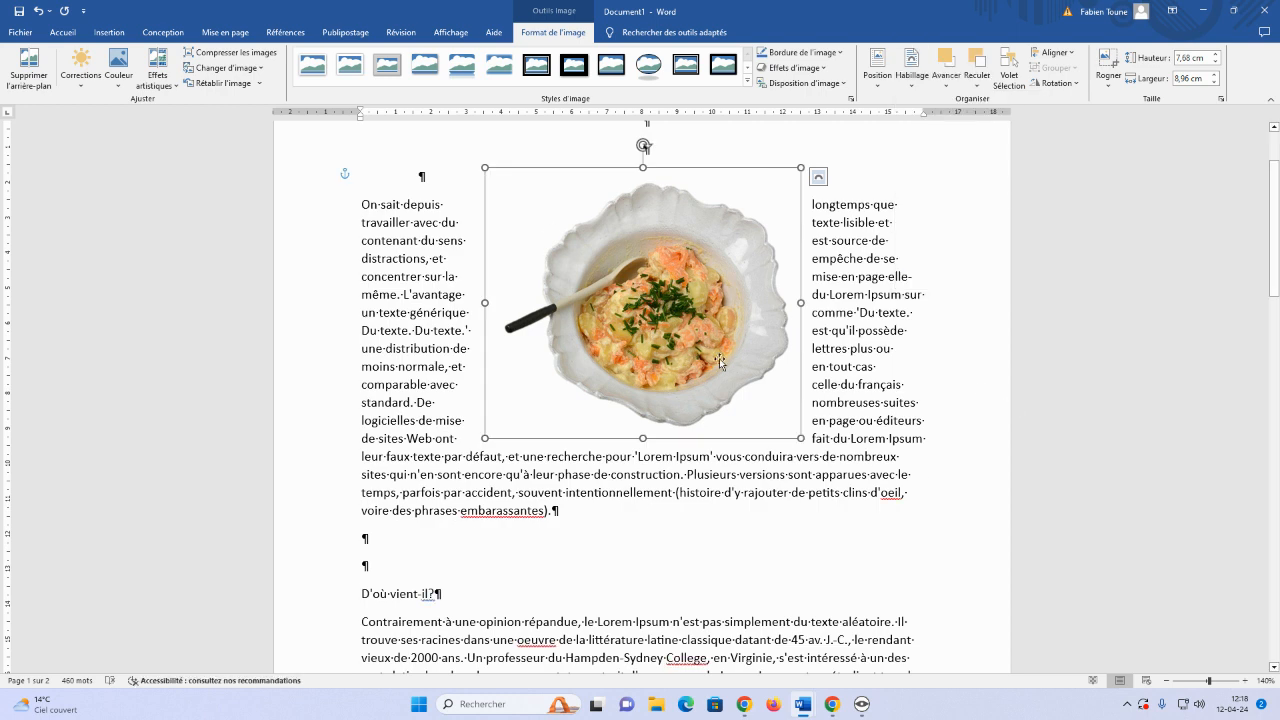
{"action": "left_click_drag", "start_coordinate": [492, 173], "coordinate": [557, 229]}
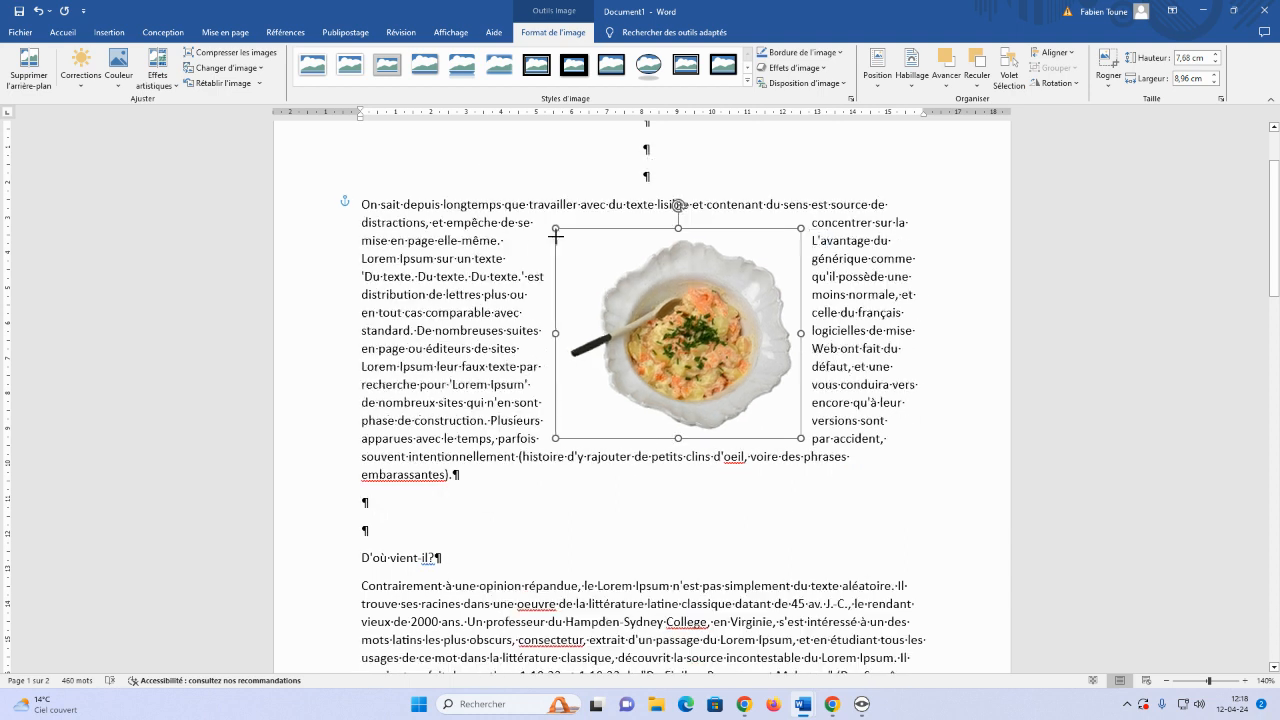
{"action": "left_click_drag", "start_coordinate": [658, 304], "coordinate": [610, 295]}
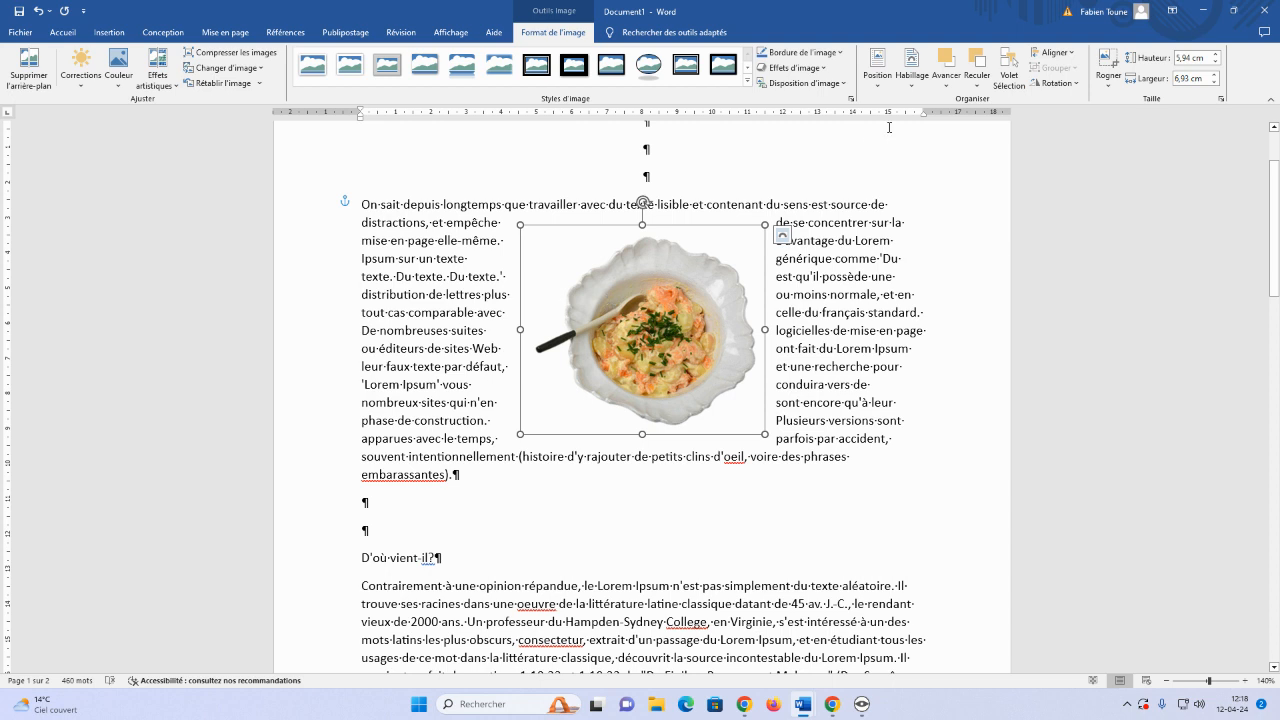
Change the plate picture's text wrapping to Adapté and shift it slightly left within the paragraph.
{"action": "left_click", "coordinate": [909, 86]}
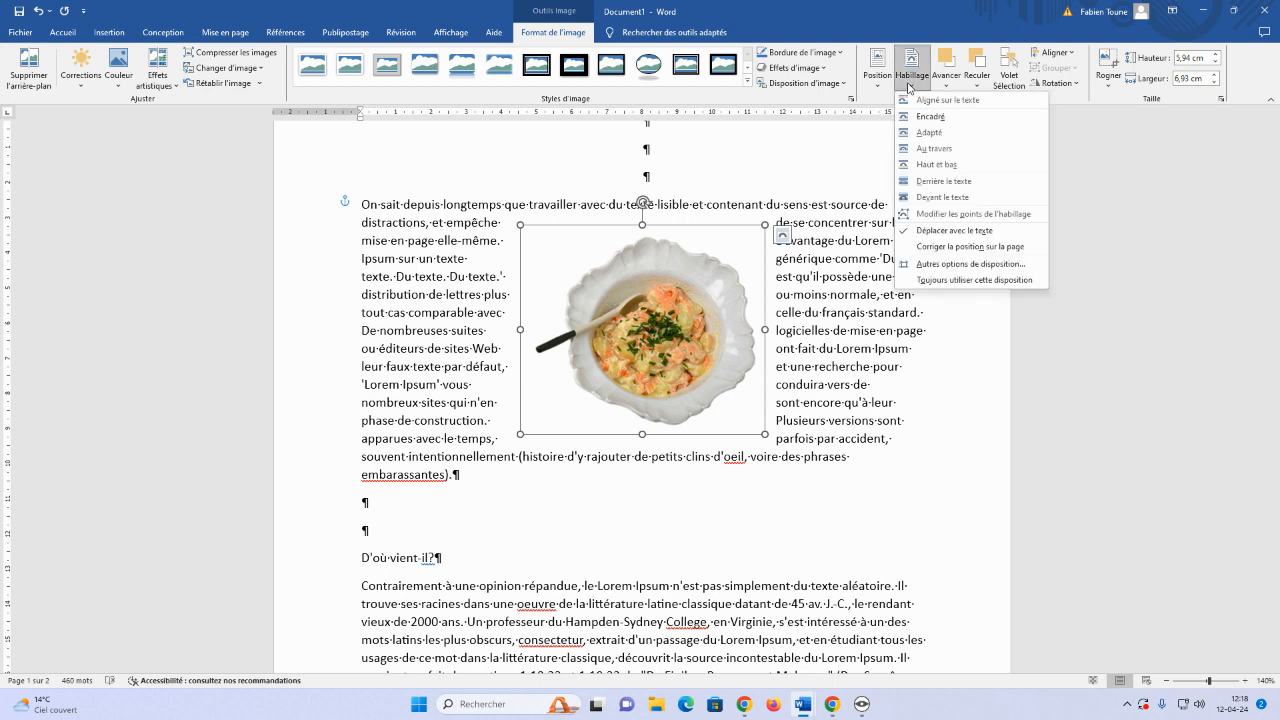
{"action": "left_click", "coordinate": [929, 133]}
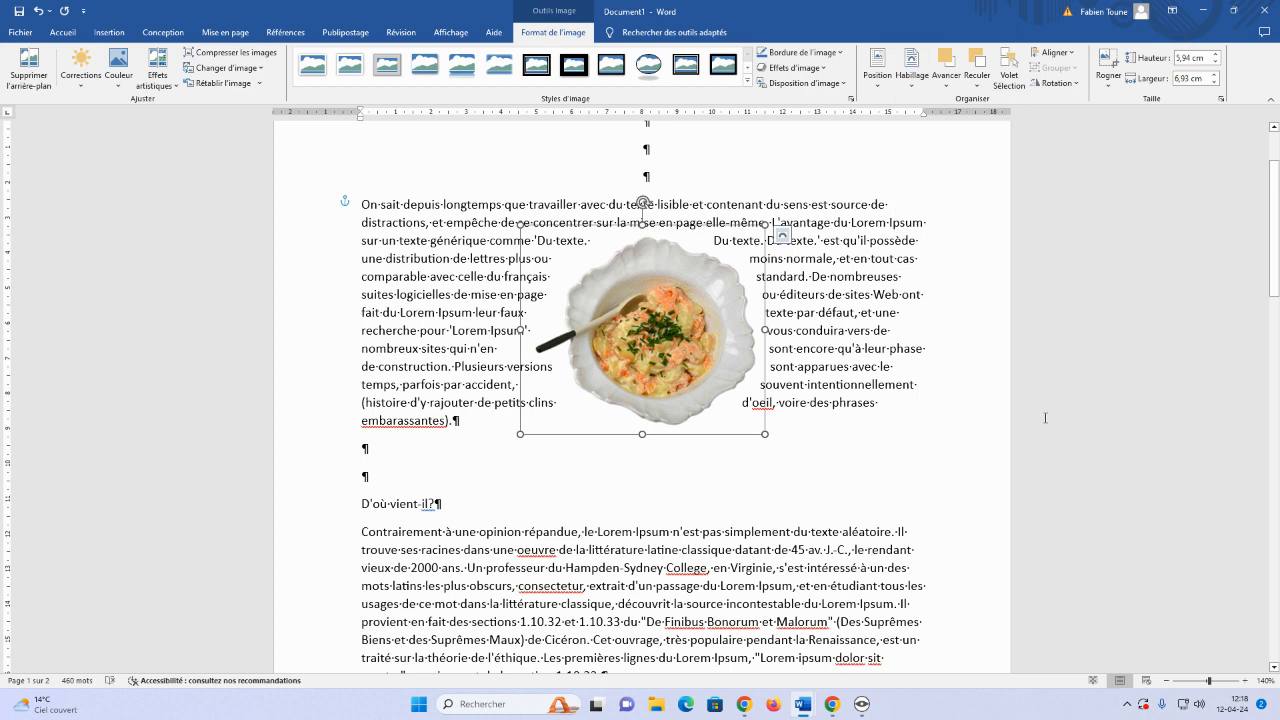
{"action": "left_click", "coordinate": [843, 329]}
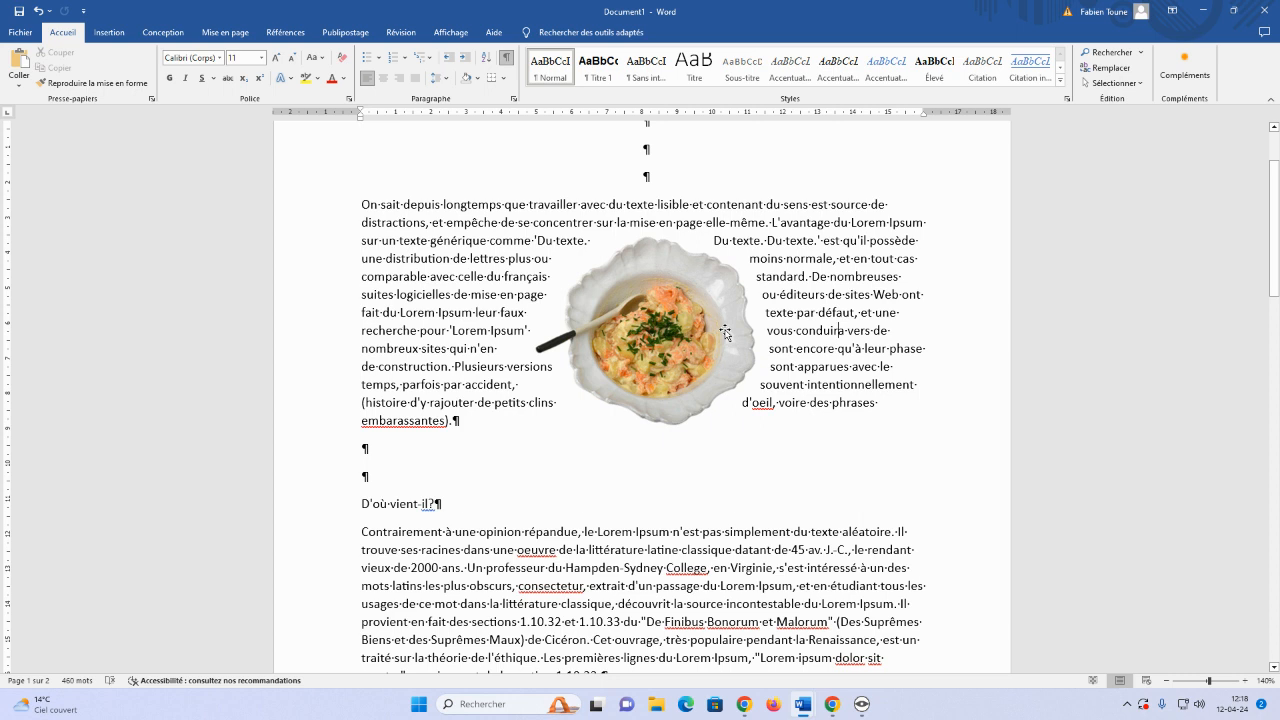
{"action": "left_click_drag", "start_coordinate": [725, 332], "coordinate": [704, 332]}
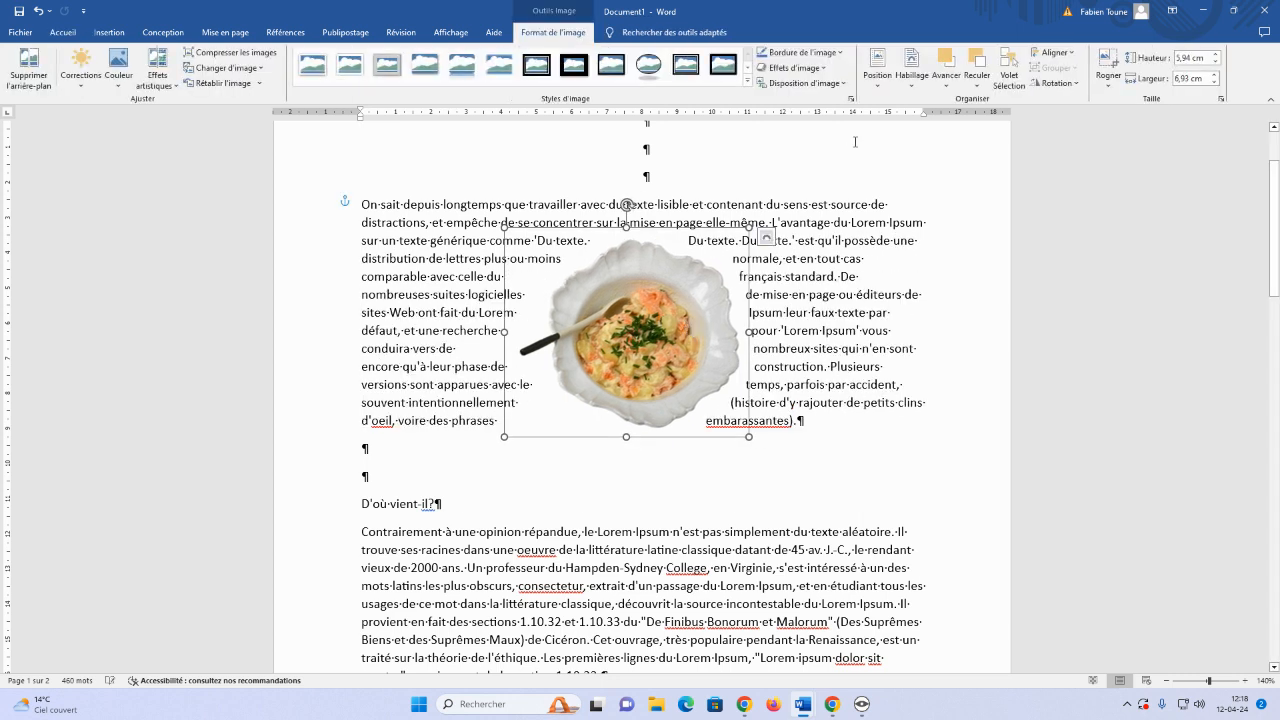
Apply the Au travers text wrapping to the plate picture and nudge it slightly up and left in the paragraph.
{"action": "left_click", "coordinate": [910, 88]}
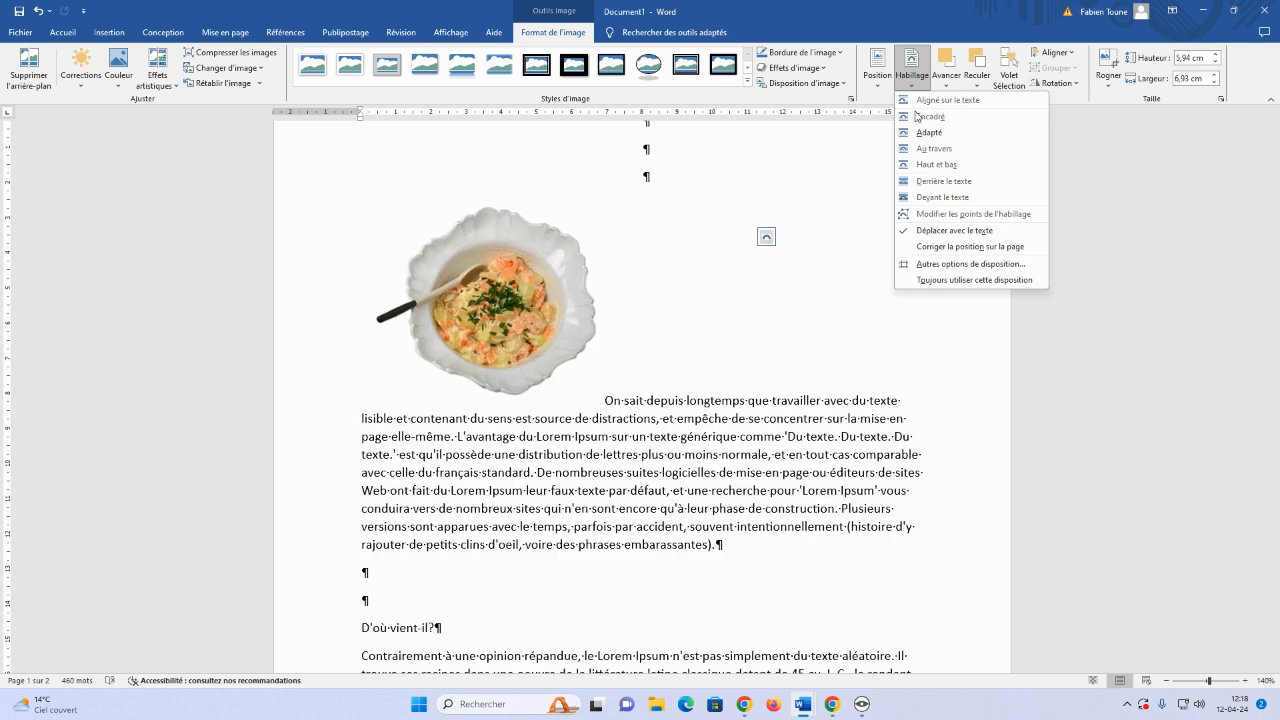
{"action": "left_click", "coordinate": [925, 151]}
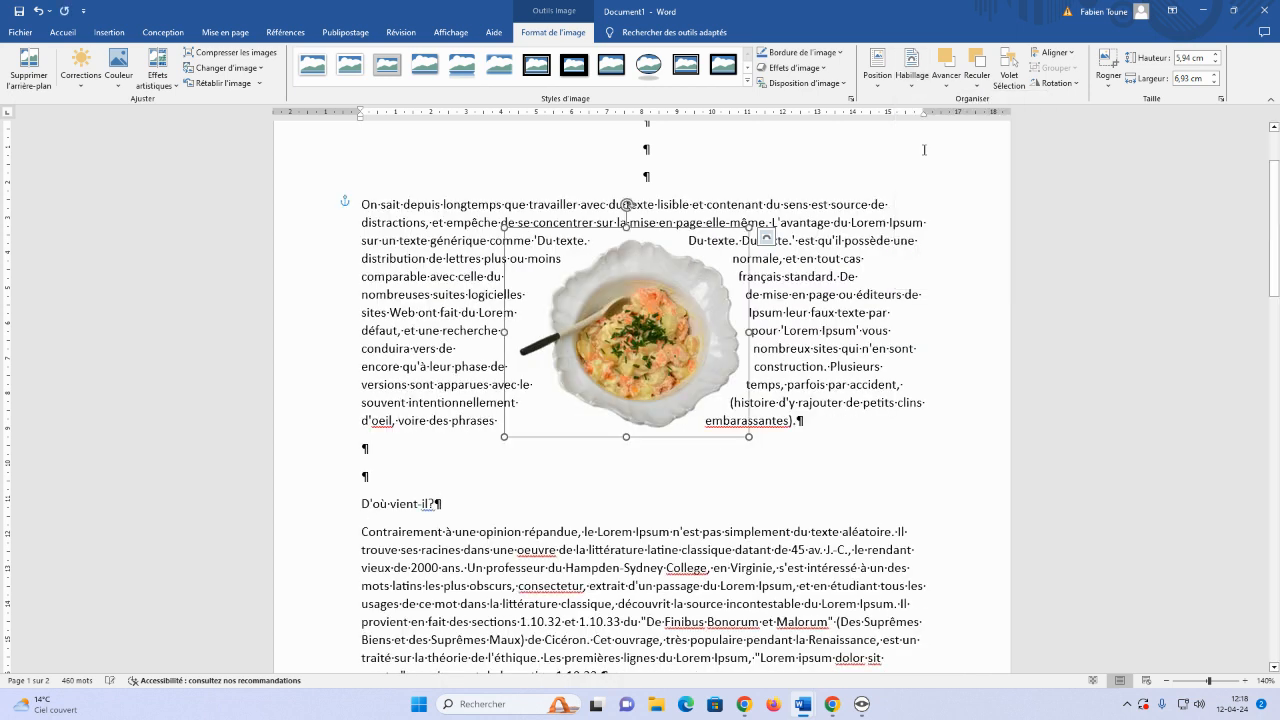
{"action": "mouse_move", "coordinate": [705, 308]}
{"action": "left_mouse_down"}
{"action": "mouse_move", "coordinate": [648, 300]}
{"action": "mouse_move", "coordinate": [722, 290]}
{"action": "left_mouse_up"}
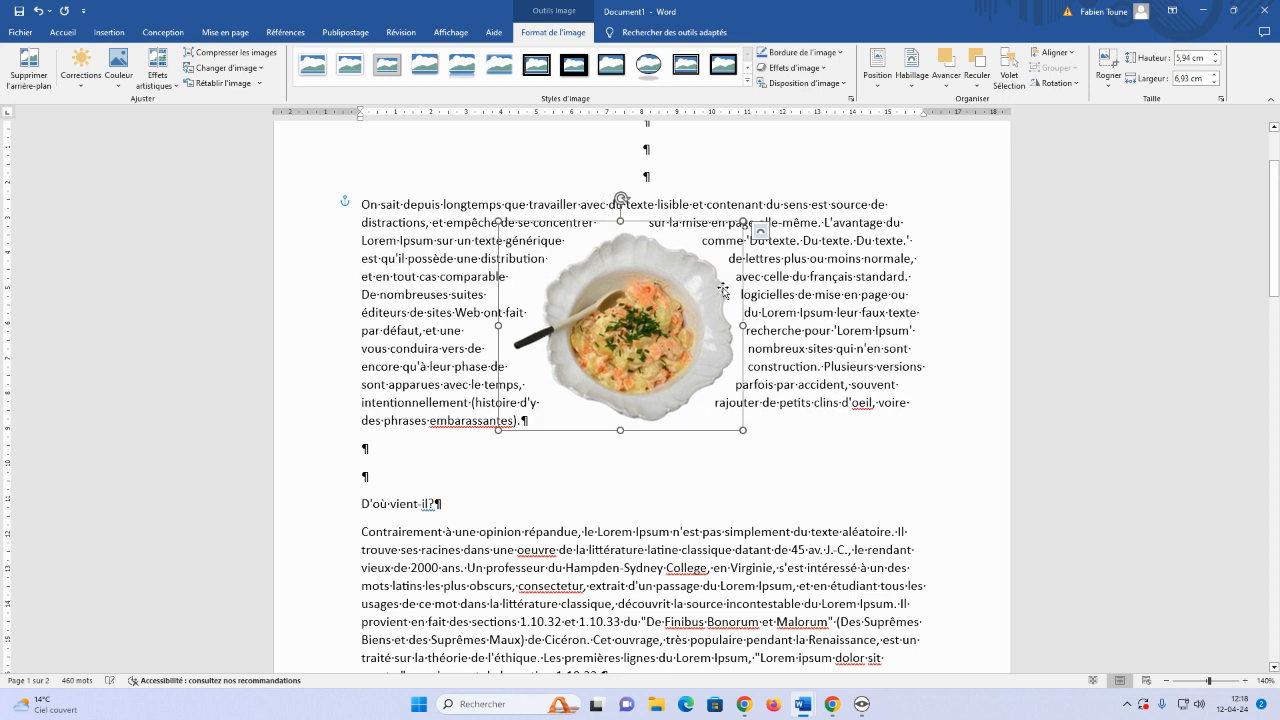
{"action": "left_click", "coordinate": [912, 90]}
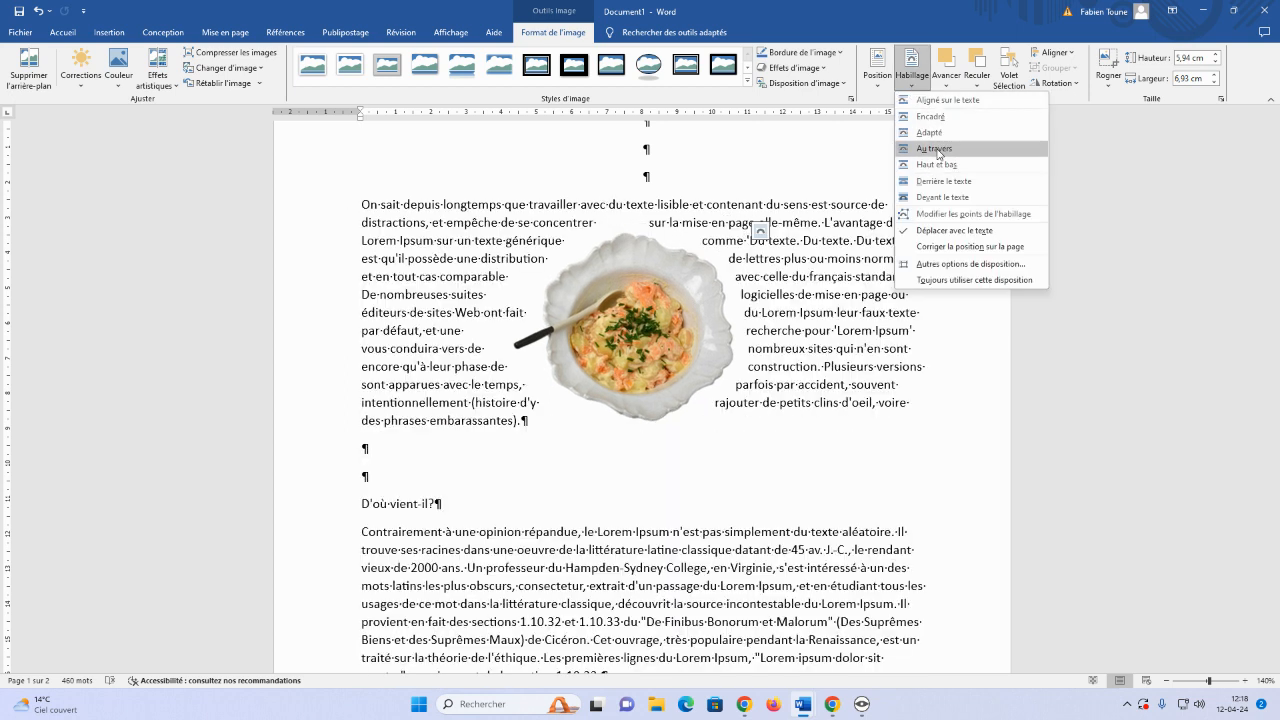
{"action": "left_click", "coordinate": [938, 150]}
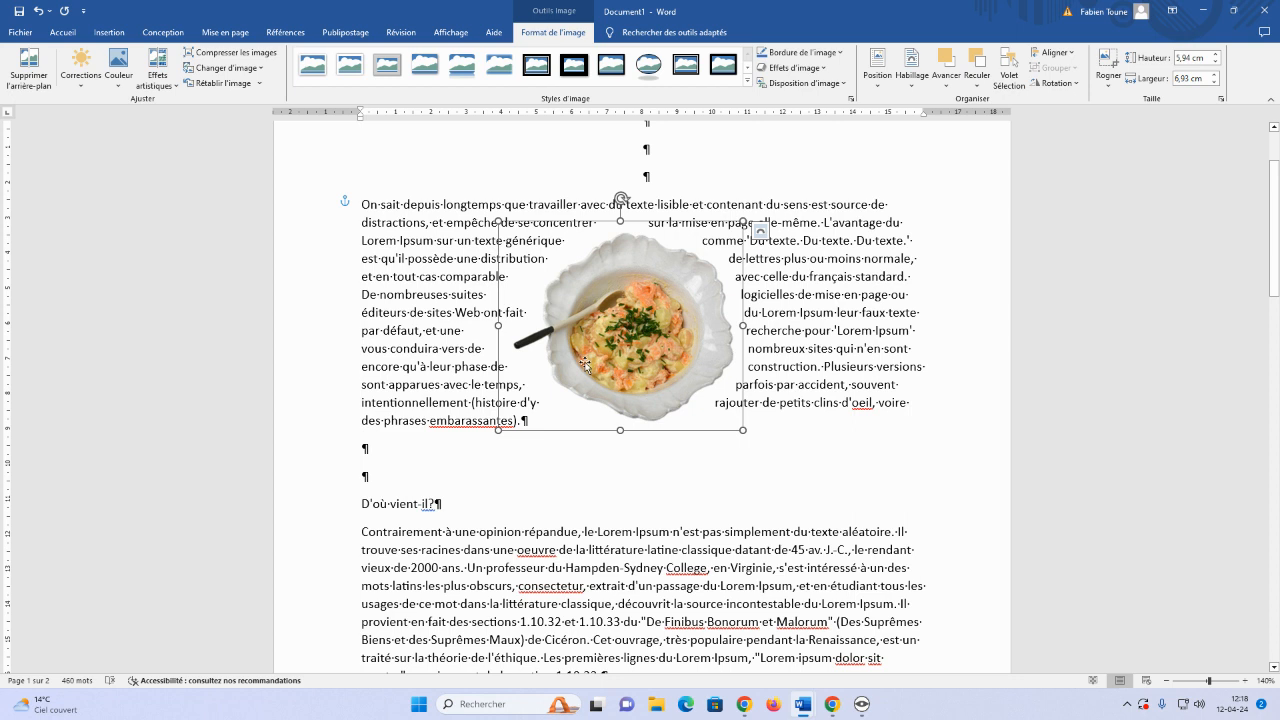
Set the plate picture's wrapping to Haut et bas and move it down between the lines of the first paragraph.
{"action": "left_click", "coordinate": [912, 90]}
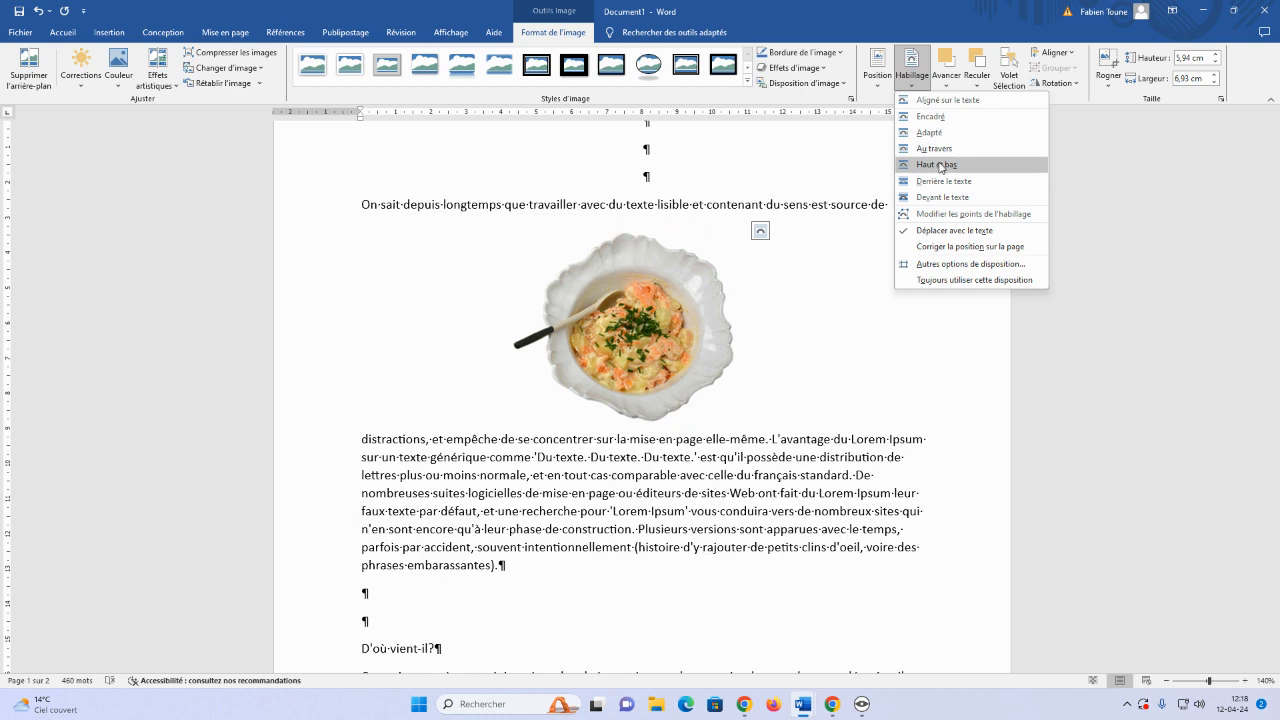
{"action": "left_click", "coordinate": [940, 166]}
{"action": "left_click_drag", "start_coordinate": [654, 330], "coordinate": [657, 386]}
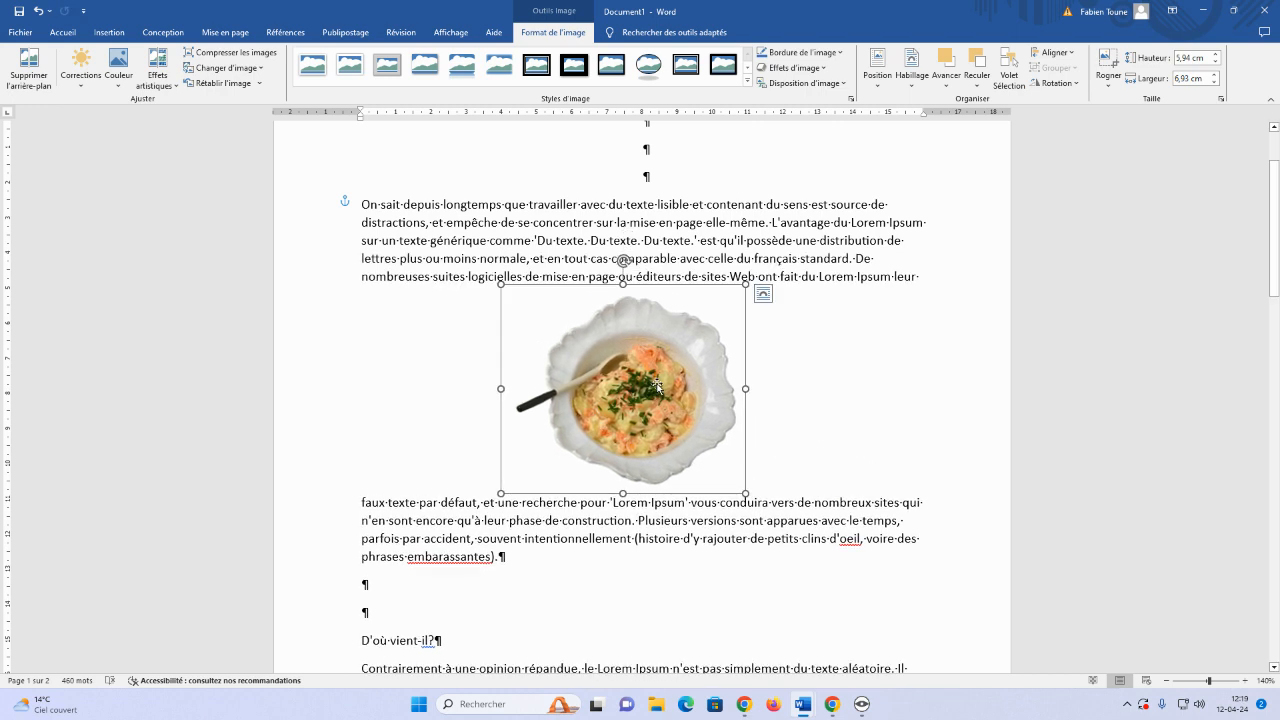
{"action": "mouse_move", "coordinate": [657, 386]}
{"action": "left_mouse_down"}
{"action": "mouse_move", "coordinate": [556, 390]}
{"action": "mouse_move", "coordinate": [733, 388]}
{"action": "mouse_move", "coordinate": [654, 370]}
{"action": "left_mouse_up"}
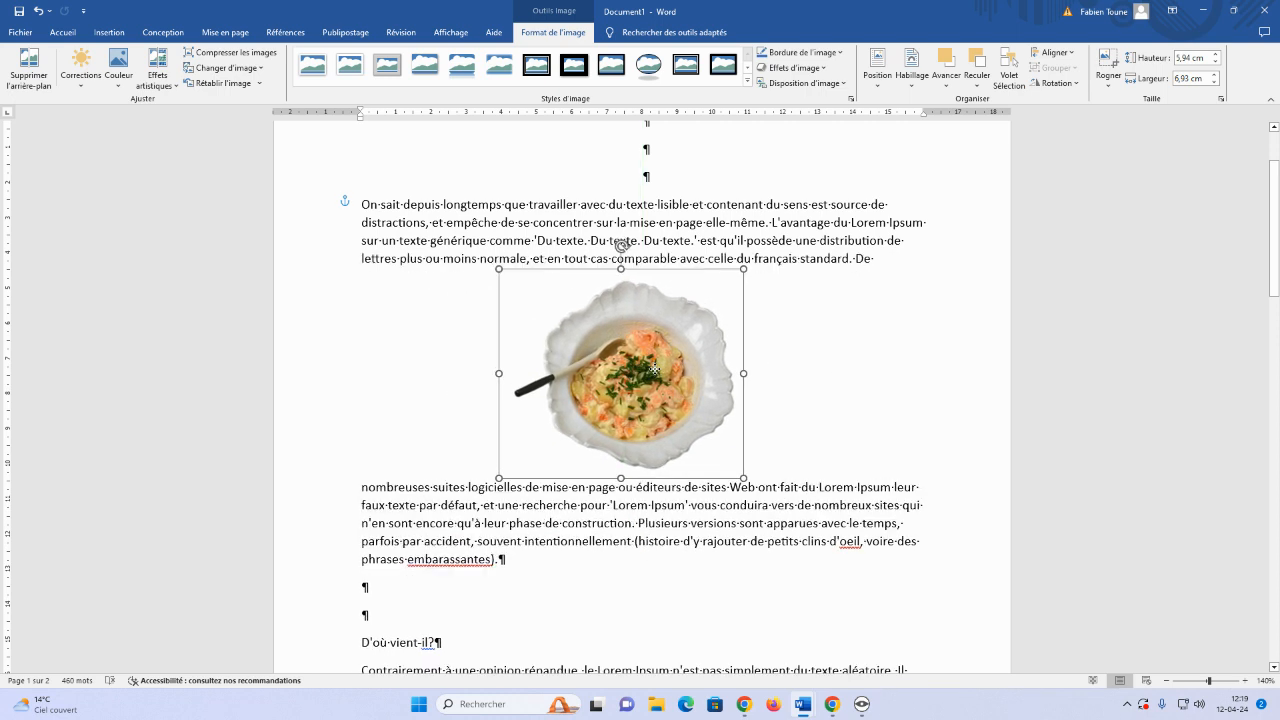
Place the plate picture behind the text with Derrière le texte and move it up under the first paragraph.
{"action": "left_click", "coordinate": [924, 80]}
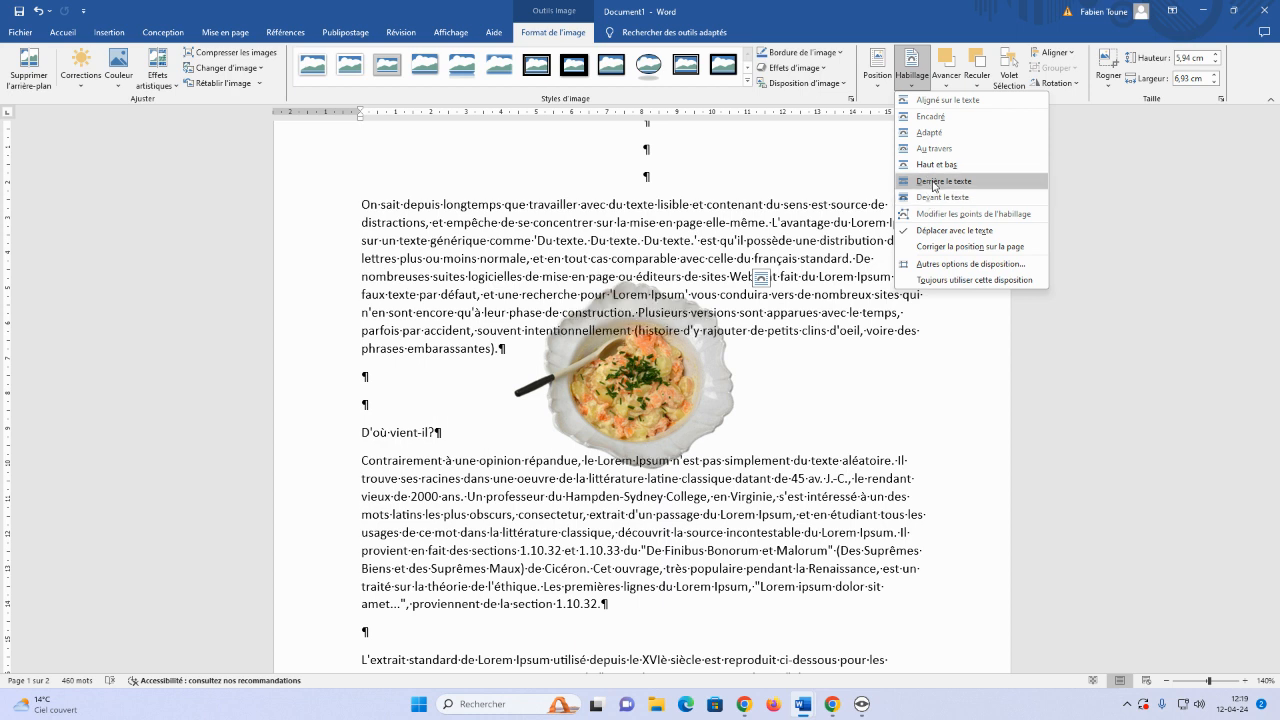
{"action": "left_click", "coordinate": [934, 185]}
{"action": "left_click_drag", "start_coordinate": [676, 404], "coordinate": [668, 343]}
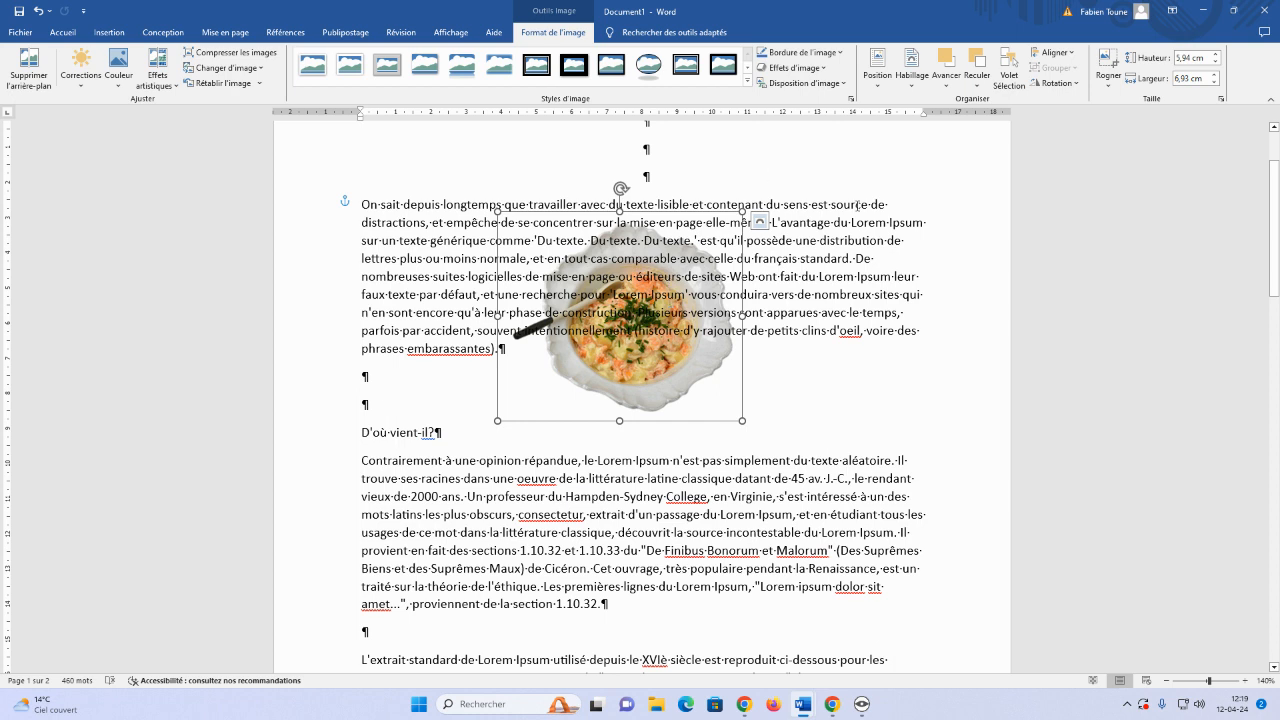
Bring the plate picture in front of the text with Devant le texte and nudge it slightly down and left.
{"action": "left_click", "coordinate": [918, 88]}
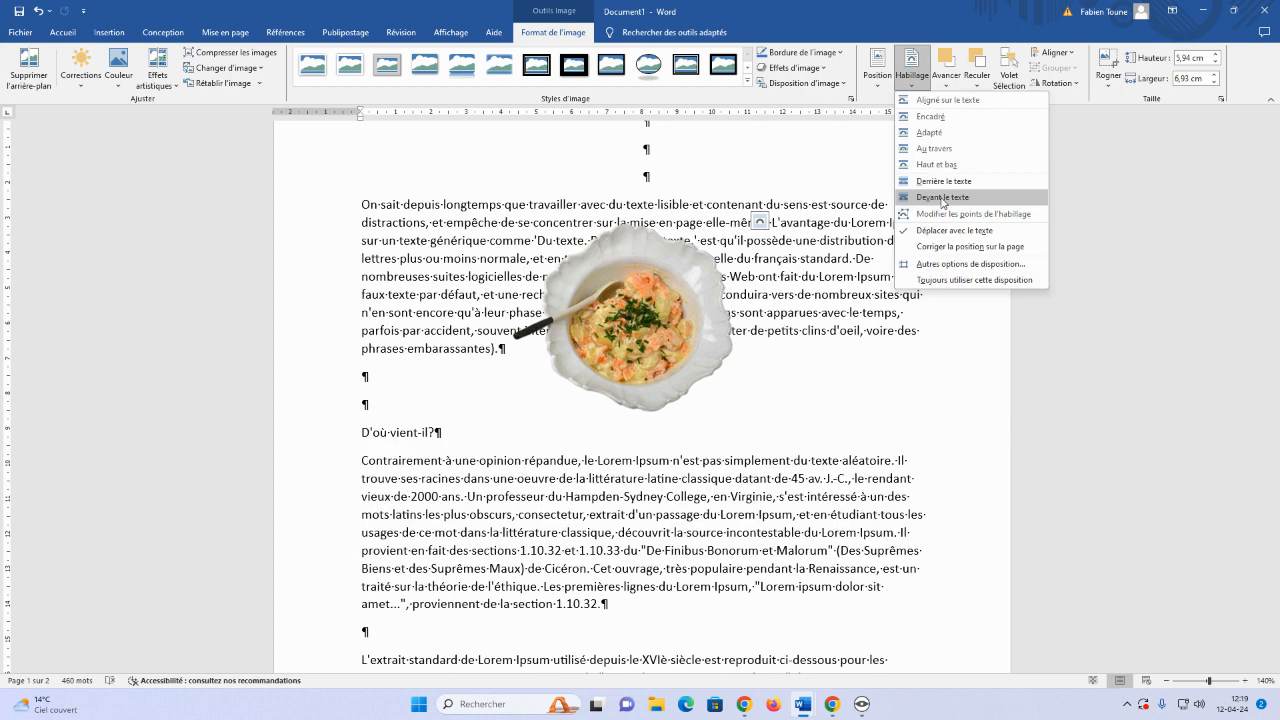
{"action": "left_click", "coordinate": [942, 197]}
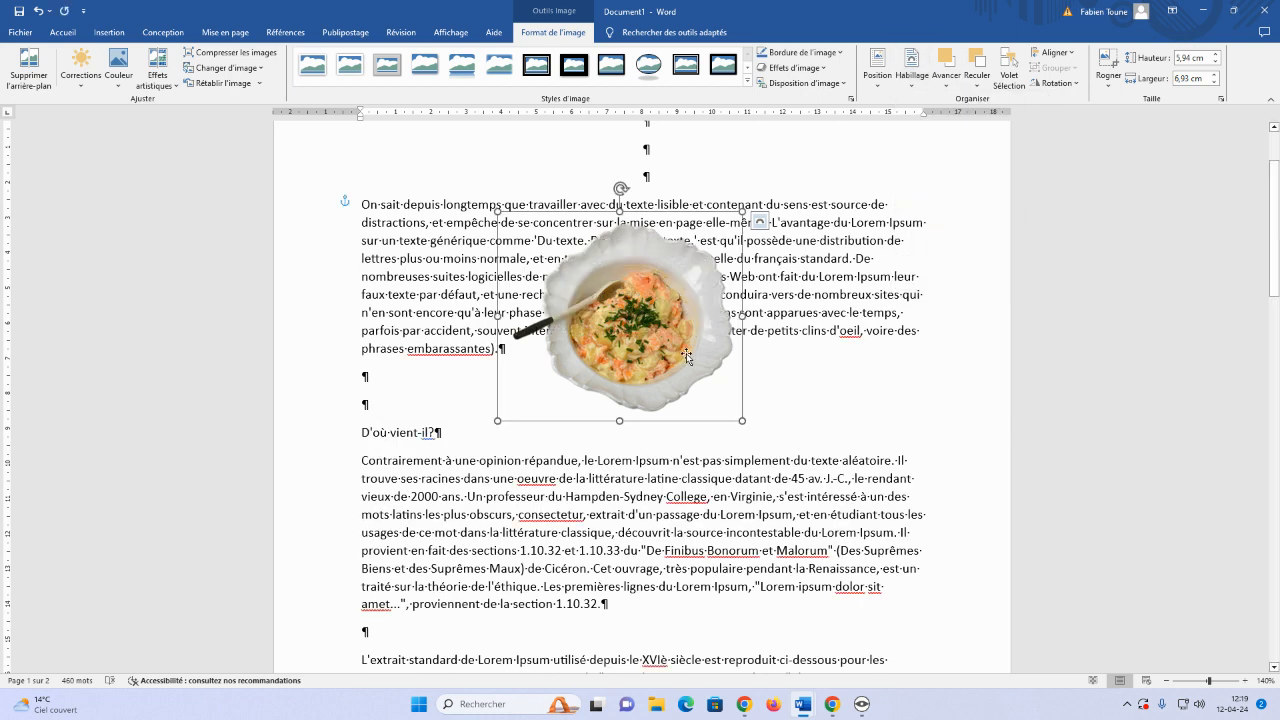
{"action": "mouse_move", "coordinate": [676, 338]}
{"action": "left_mouse_down"}
{"action": "mouse_move", "coordinate": [650, 340]}
{"action": "mouse_move", "coordinate": [667, 348]}
{"action": "left_mouse_up"}
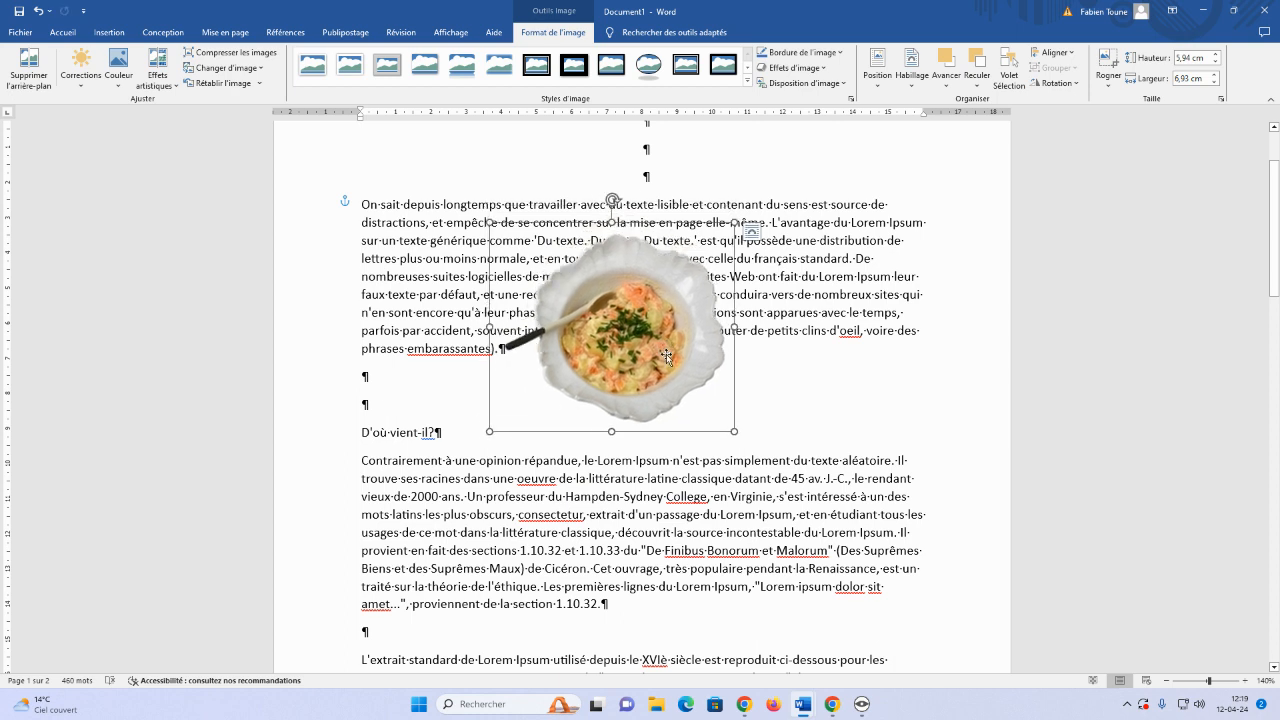
Switch to Chrome and copy the Stone Import grey pebbles image from the Google image results for "pierres".
{"action": "scroll", "coordinate": [649, 234], "scroll_direction": "up", "scroll_amount": 2}
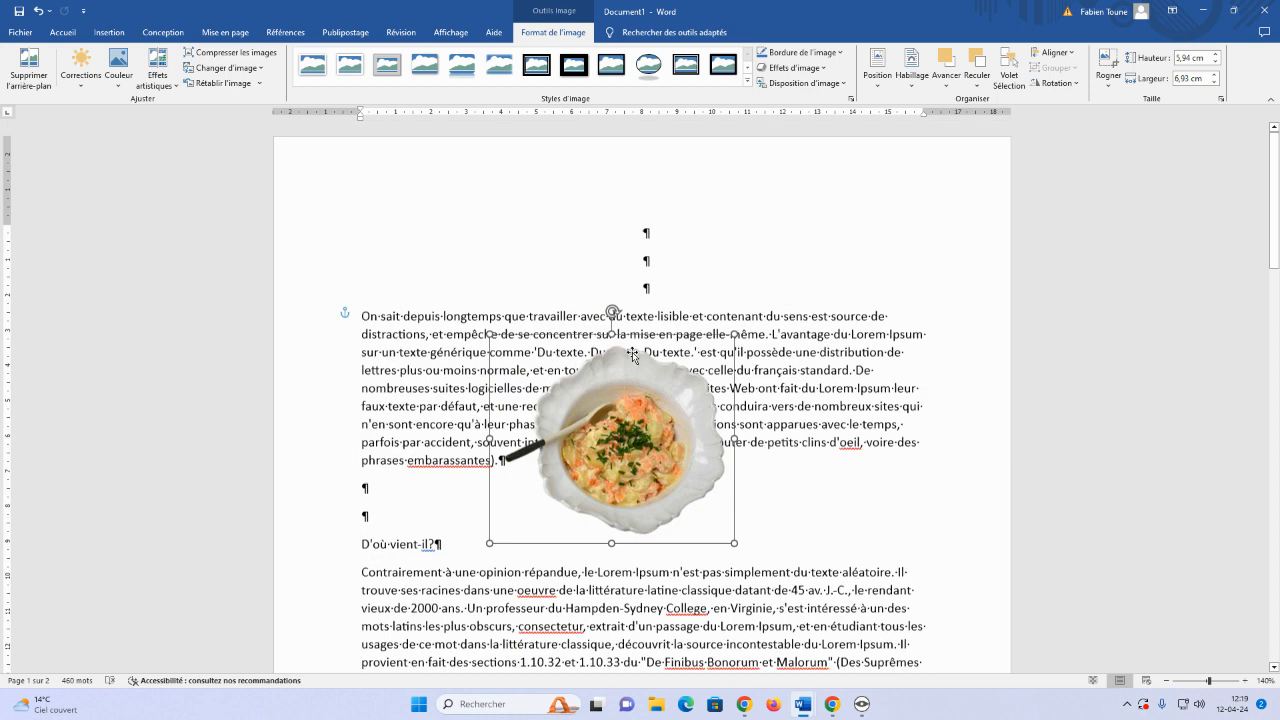
{"action": "left_click", "coordinate": [649, 234]}
{"action": "left_click", "coordinate": [832, 704]}
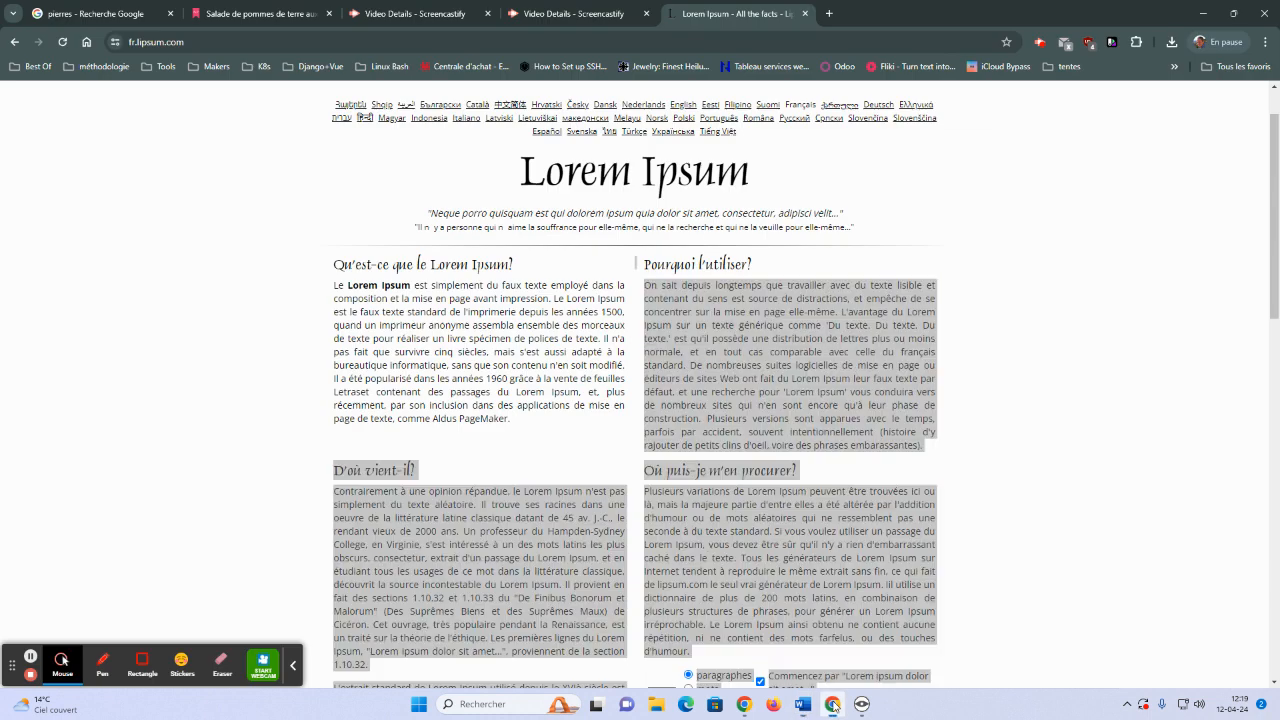
{"action": "left_click", "coordinate": [86, 14]}
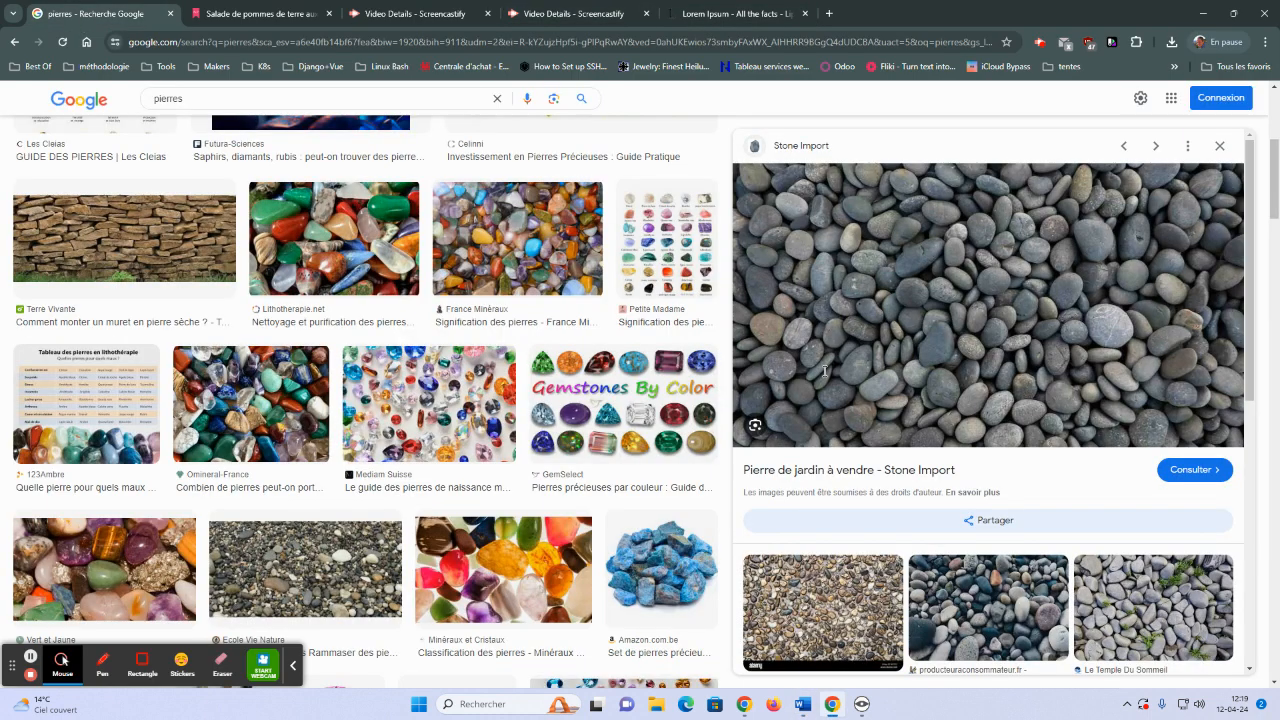
{"action": "right_click", "coordinate": [935, 287]}
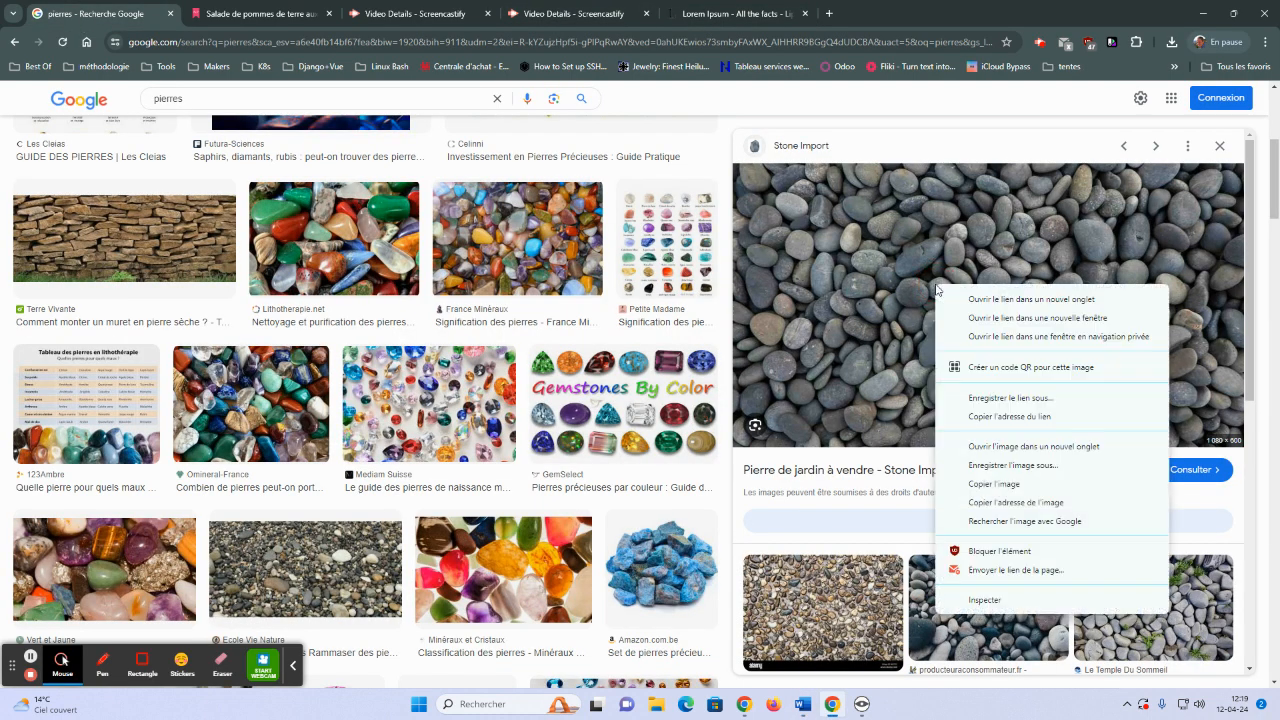
{"action": "left_click", "coordinate": [1016, 485]}
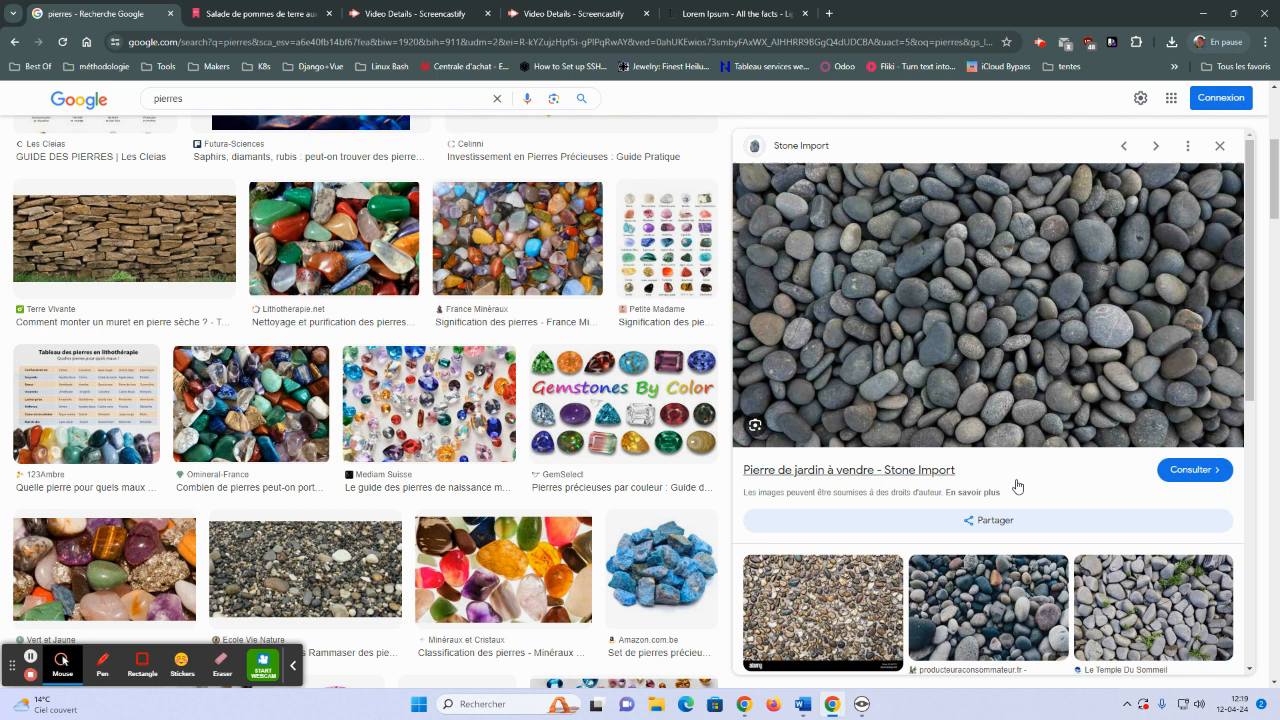
Return to Word and paste the pebbles image into the first empty paragraph on the page.
{"action": "mouse_move", "coordinate": [865, 707]}
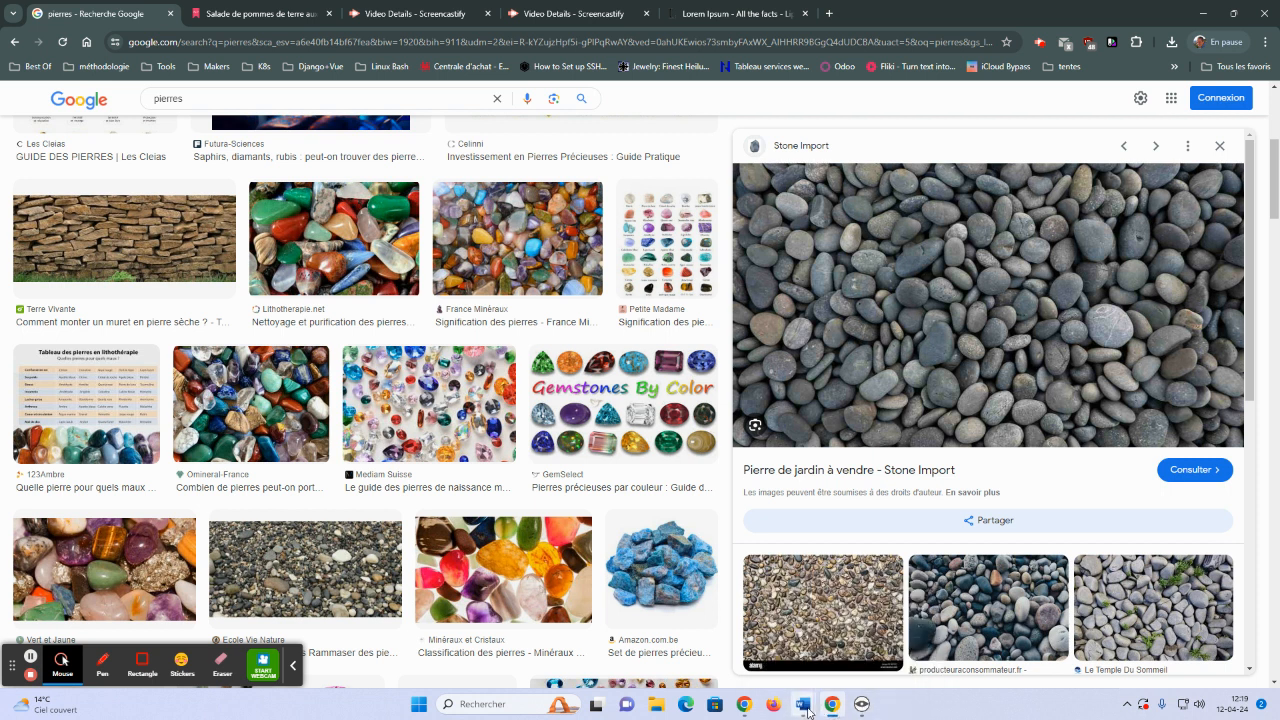
{"action": "mouse_move", "coordinate": [803, 705]}
{"action": "left_click", "coordinate": [848, 651]}
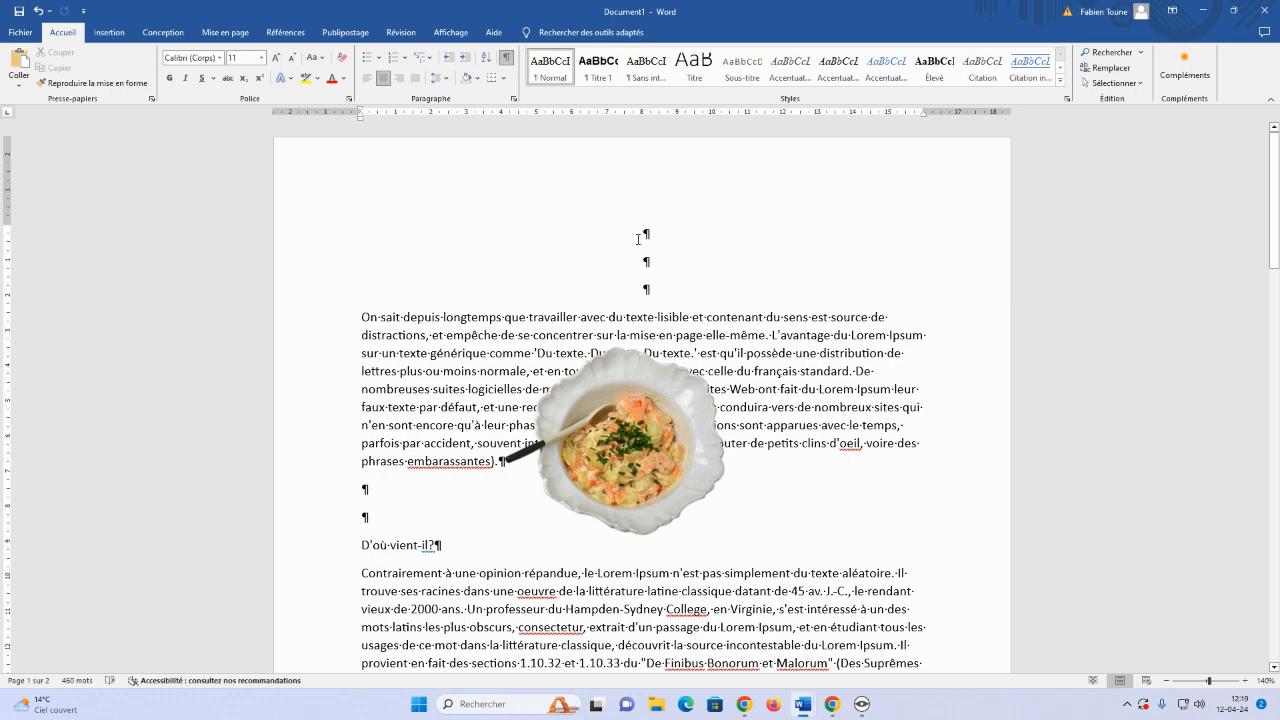
{"action": "mouse_move", "coordinate": [645, 234]}
{"action": "left_mouse_down"}
{"action": "mouse_move", "coordinate": [715, 685]}
{"action": "mouse_move", "coordinate": [735, 690]}
{"action": "mouse_move", "coordinate": [783, 352]}
{"action": "mouse_move", "coordinate": [675, 3]}
{"action": "mouse_move", "coordinate": [647, 220]}
{"action": "left_mouse_up"}
{"action": "key", "text": "ctrl+v"}
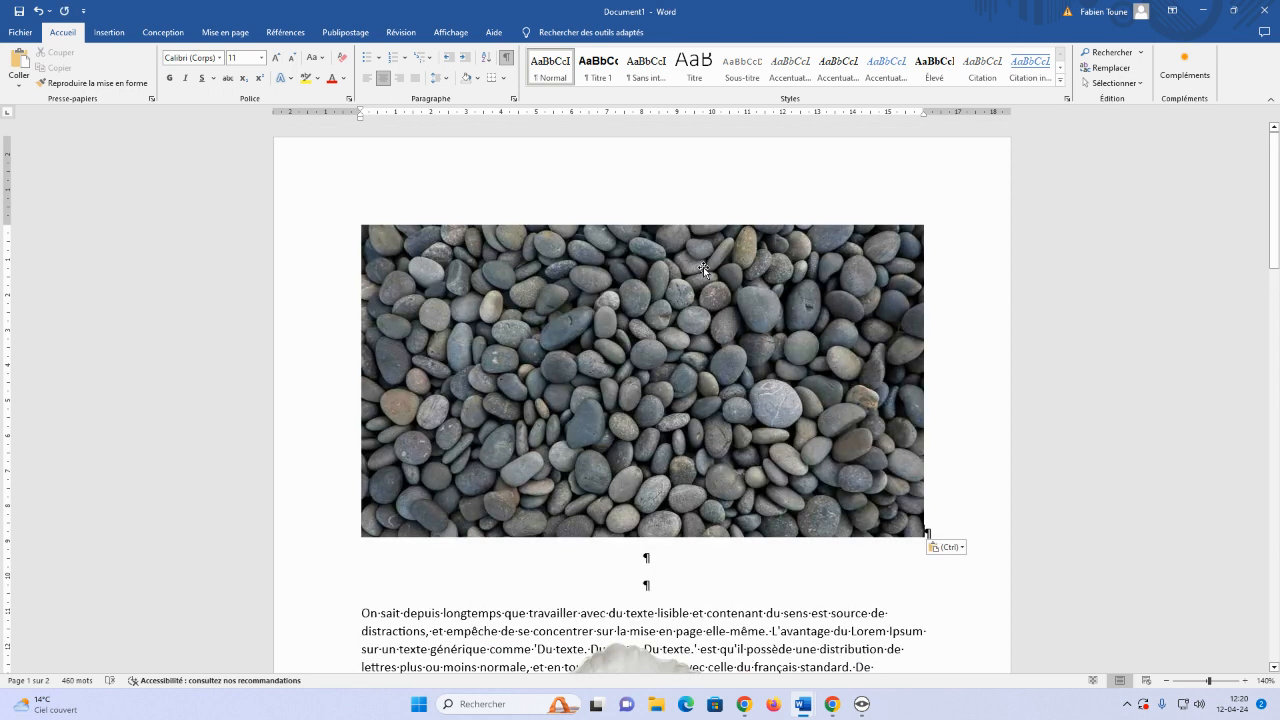
Move the plate picture up from the first text paragraph onto the pebbles image.
{"action": "left_click", "coordinate": [685, 323]}
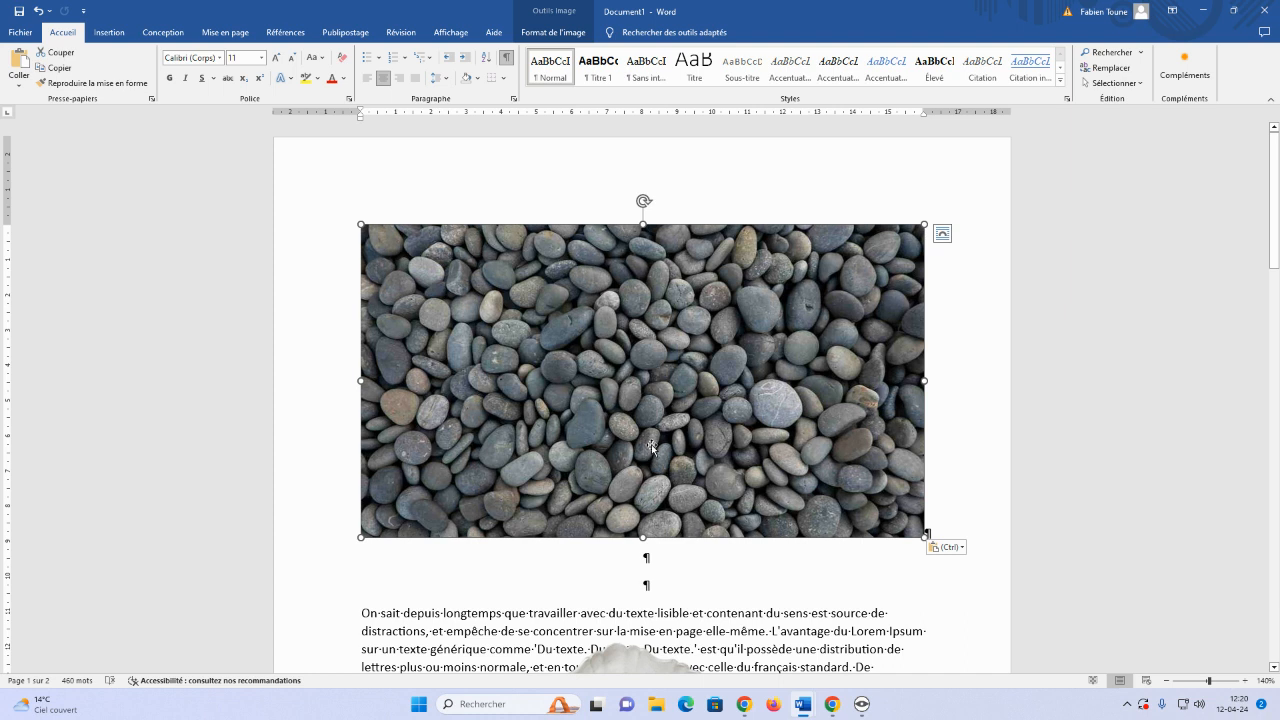
{"action": "scroll", "coordinate": [651, 449], "scroll_direction": "down", "scroll_amount": 5}
{"action": "left_click", "coordinate": [638, 471]}
{"action": "left_click_drag", "start_coordinate": [638, 471], "coordinate": [640, 285]}
{"action": "scroll", "coordinate": [661, 416], "scroll_direction": "up", "scroll_amount": 5}
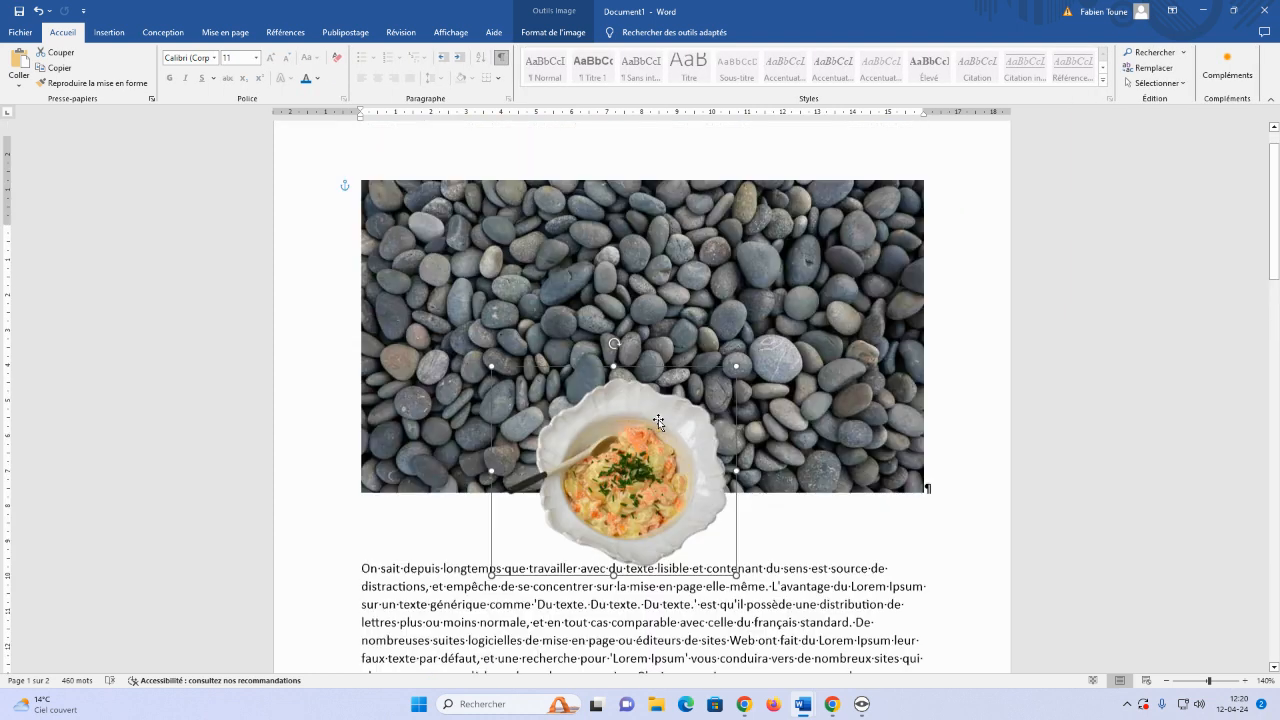
{"action": "left_click_drag", "start_coordinate": [630, 491], "coordinate": [616, 322]}
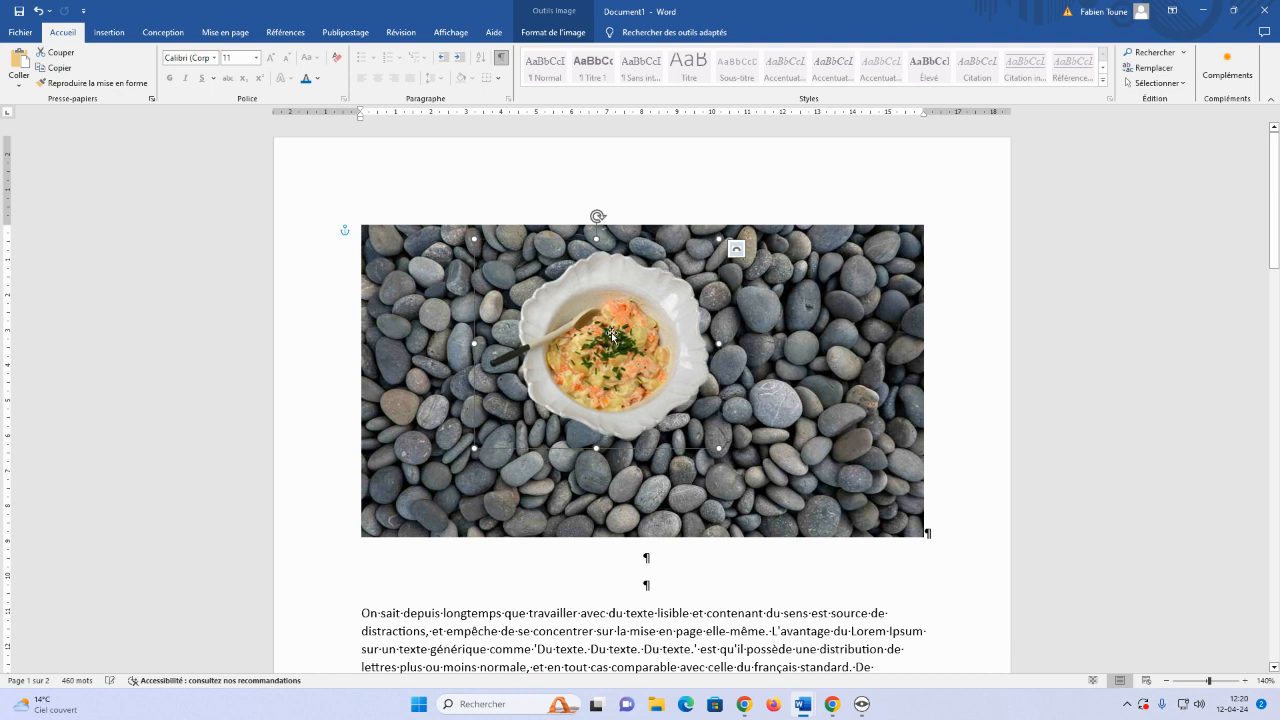
Enlarge the plate picture to about 8.76 cm wide by 7.5 cm high and recentre it on the pebbles.
{"action": "left_click_drag", "start_coordinate": [720, 448], "coordinate": [784, 502]}
{"action": "left_click_drag", "start_coordinate": [720, 341], "coordinate": [730, 494]}
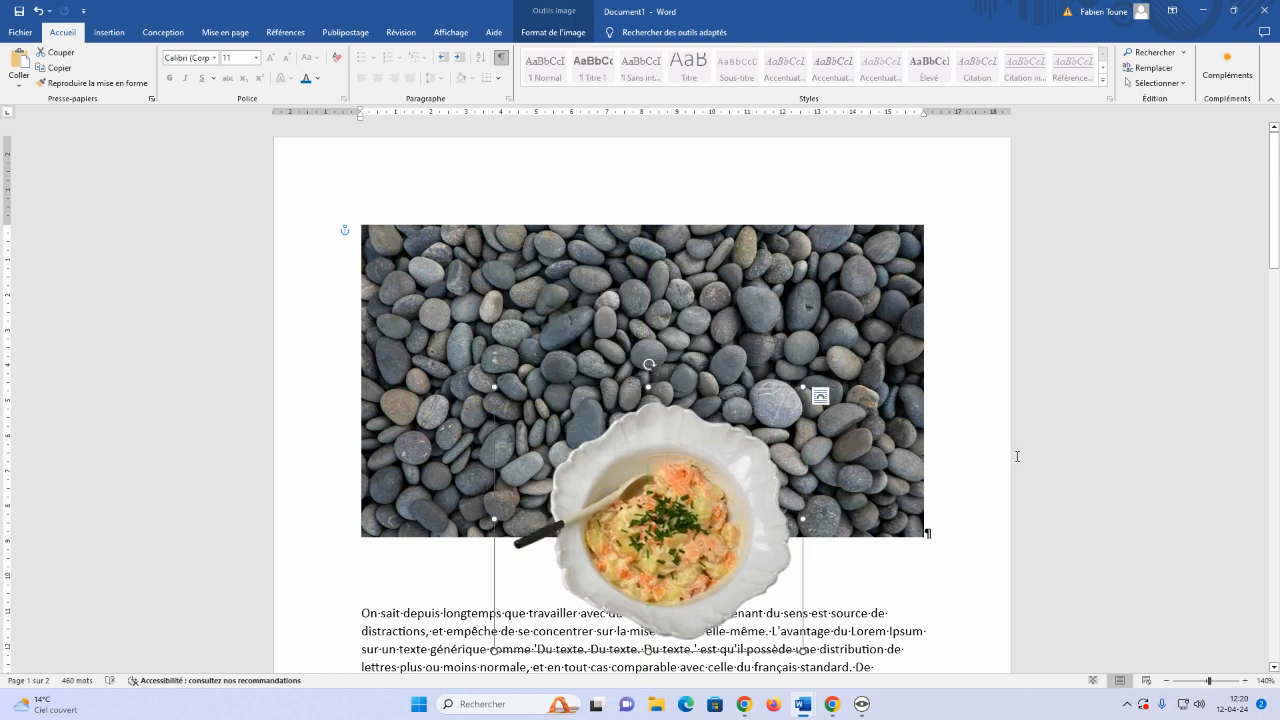
{"action": "left_click_drag", "start_coordinate": [719, 522], "coordinate": [680, 386]}
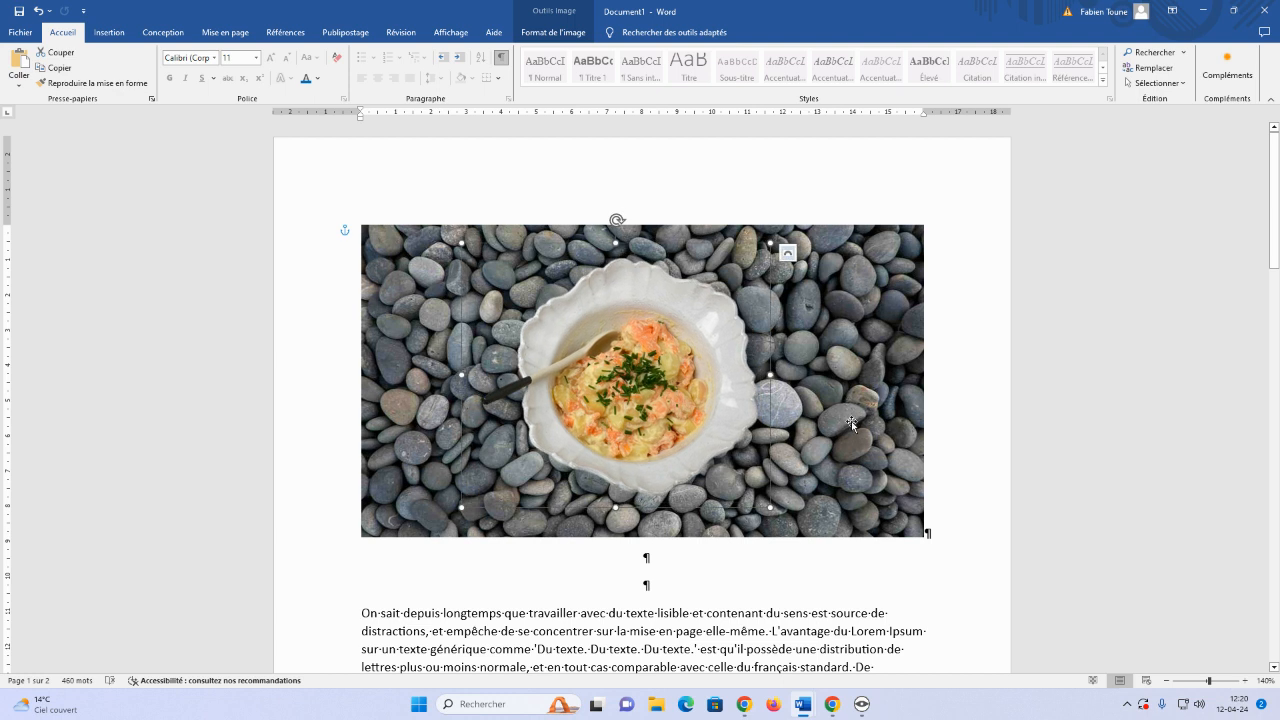
Set the pebbles picture's text wrapping to Derrière le texte.
{"action": "left_click", "coordinate": [855, 289]}
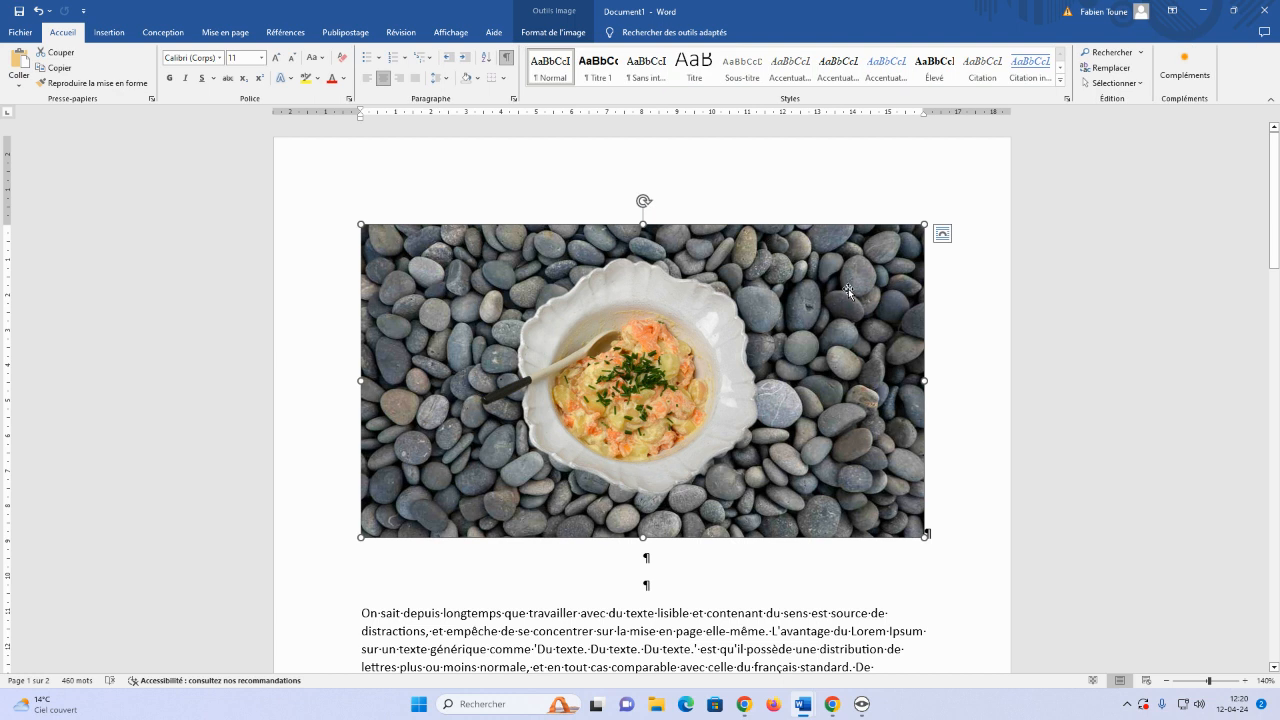
{"action": "mouse_move", "coordinate": [838, 286]}
{"action": "left_mouse_down"}
{"action": "mouse_move", "coordinate": [848, 328]}
{"action": "mouse_move", "coordinate": [840, 301]}
{"action": "left_mouse_up"}
{"action": "left_click", "coordinate": [556, 34]}
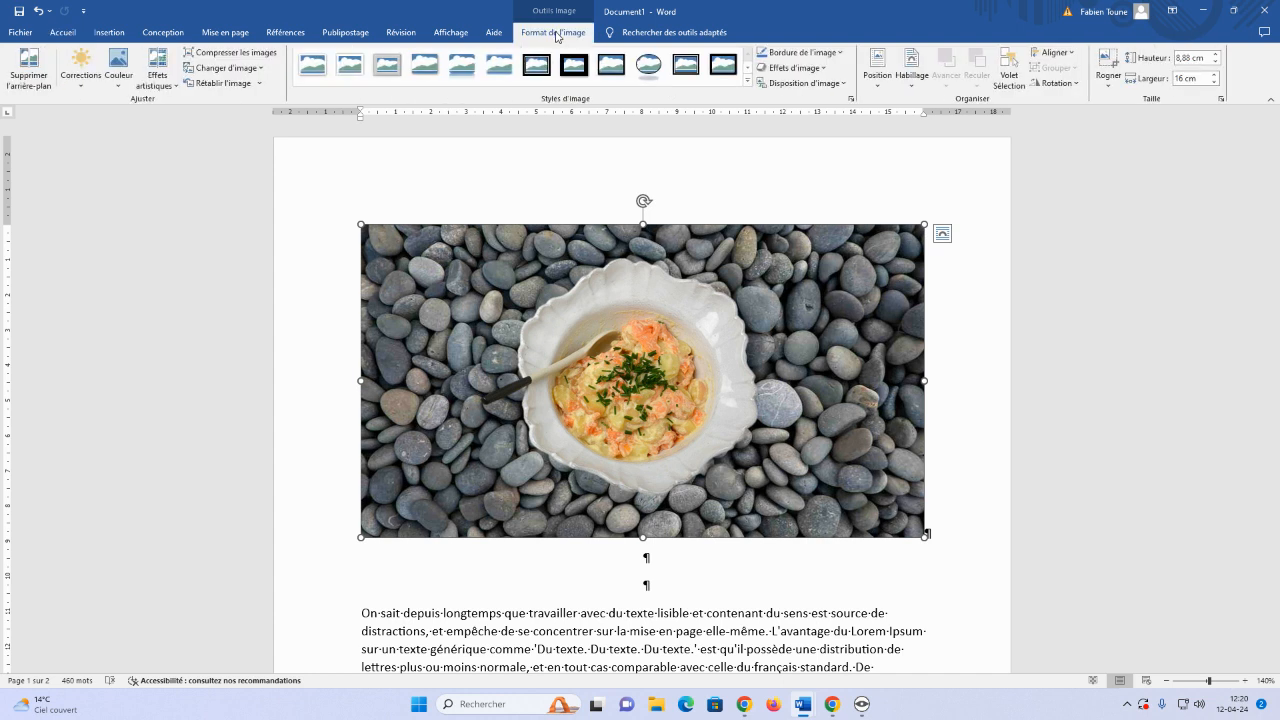
{"action": "left_click", "coordinate": [911, 89]}
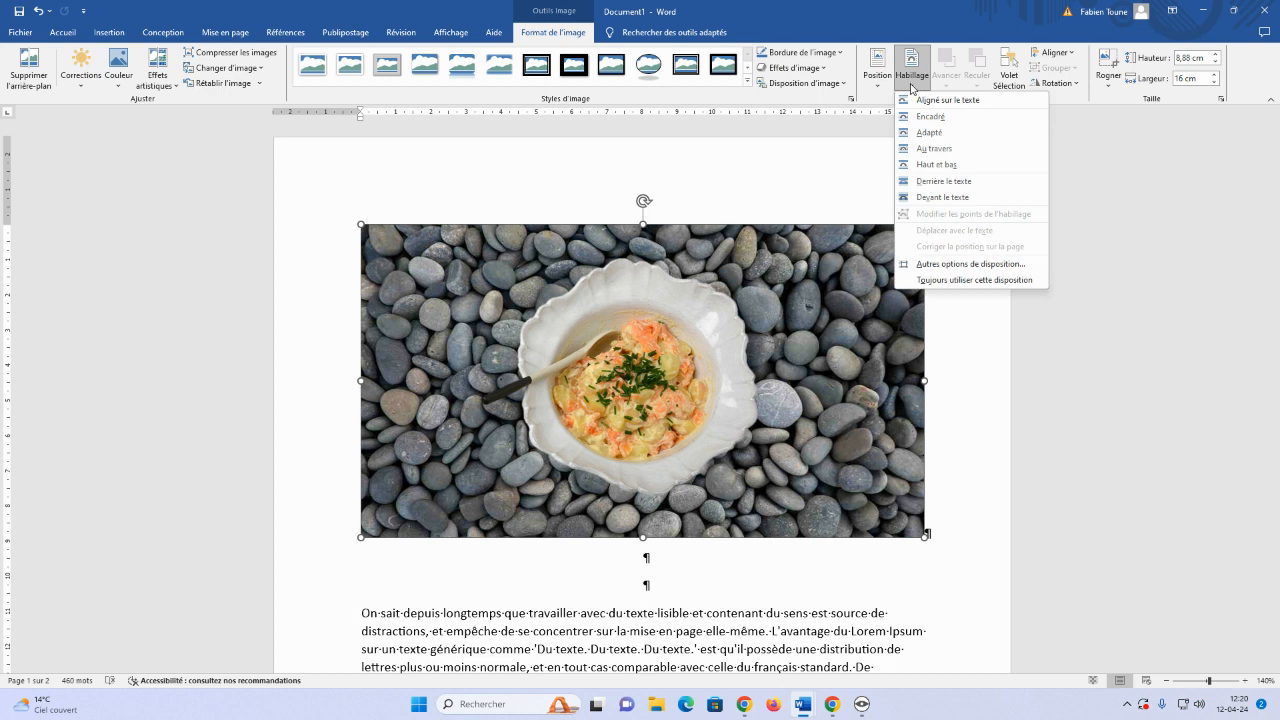
{"action": "left_click", "coordinate": [943, 181]}
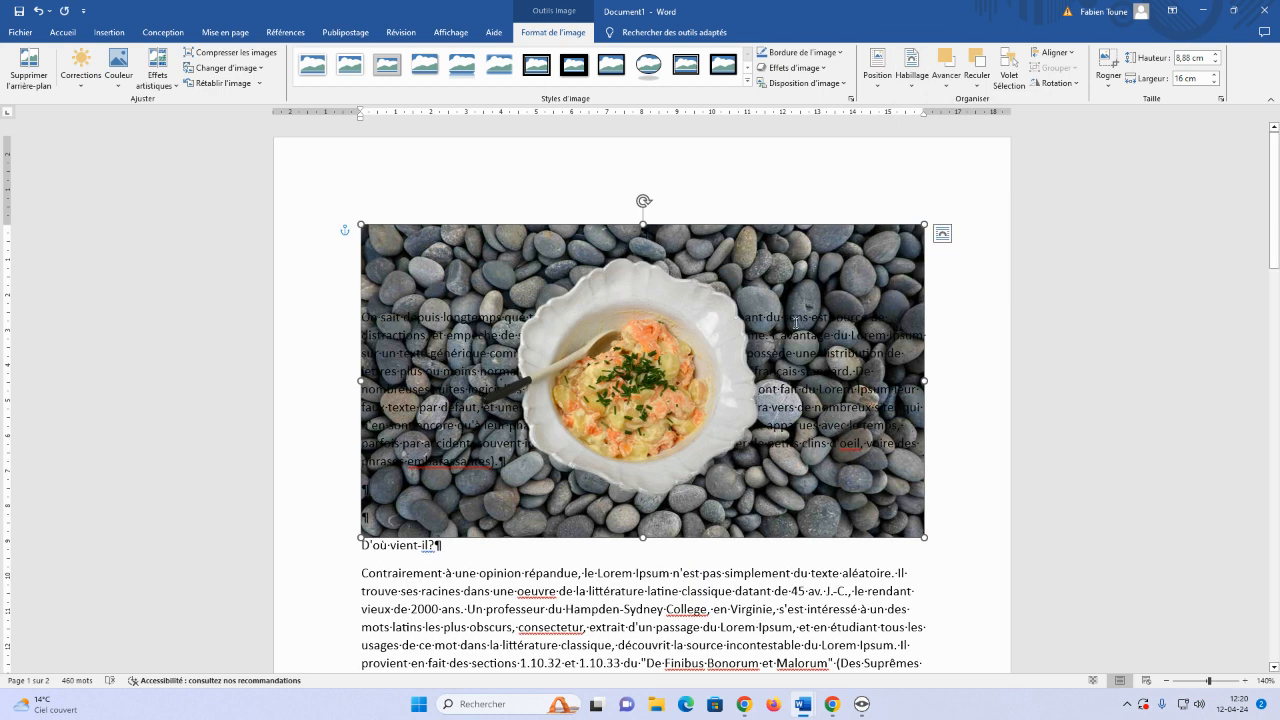
Move the pebbles picture up and left behind the first paragraph, and shift the plate slightly right.
{"action": "left_click_drag", "start_coordinate": [807, 262], "coordinate": [813, 353]}
{"action": "left_click_drag", "start_coordinate": [821, 297], "coordinate": [690, 332]}
{"action": "left_click_drag", "start_coordinate": [717, 227], "coordinate": [772, 234]}
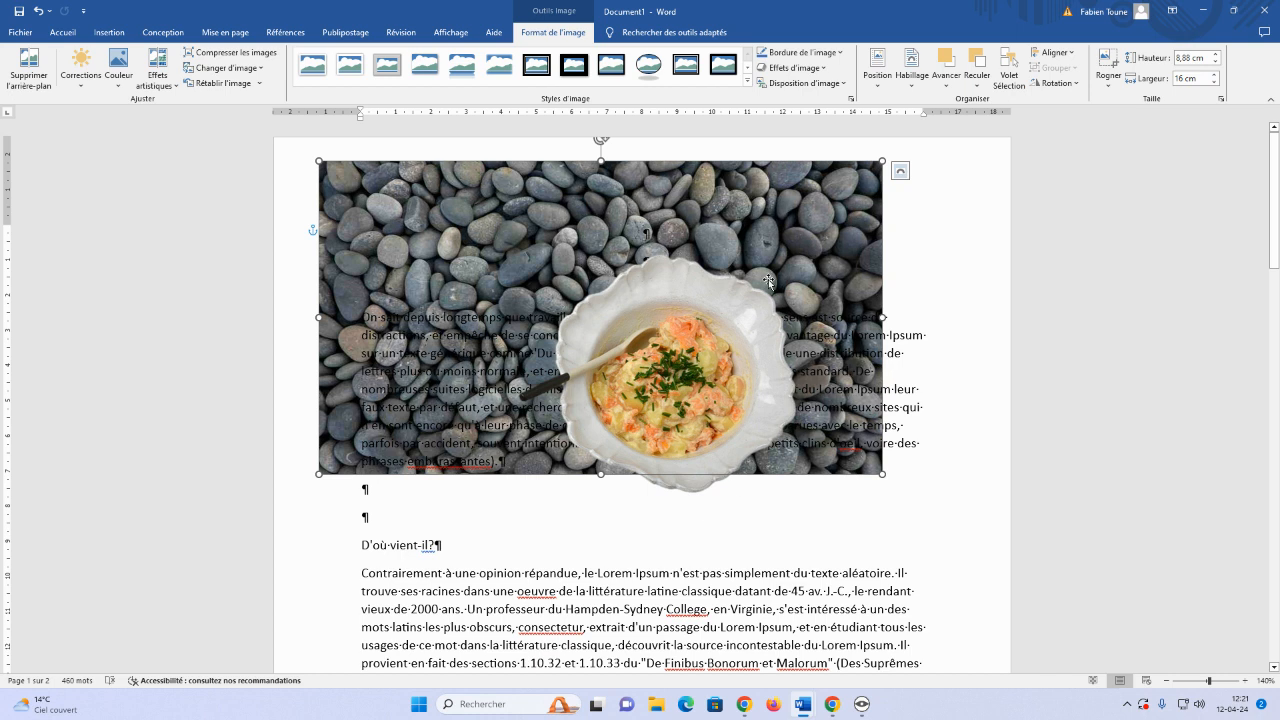
Change the pebbles picture's wrapping to Haut et bas and move it down just above the first text paragraph.
{"action": "left_click", "coordinate": [911, 76]}
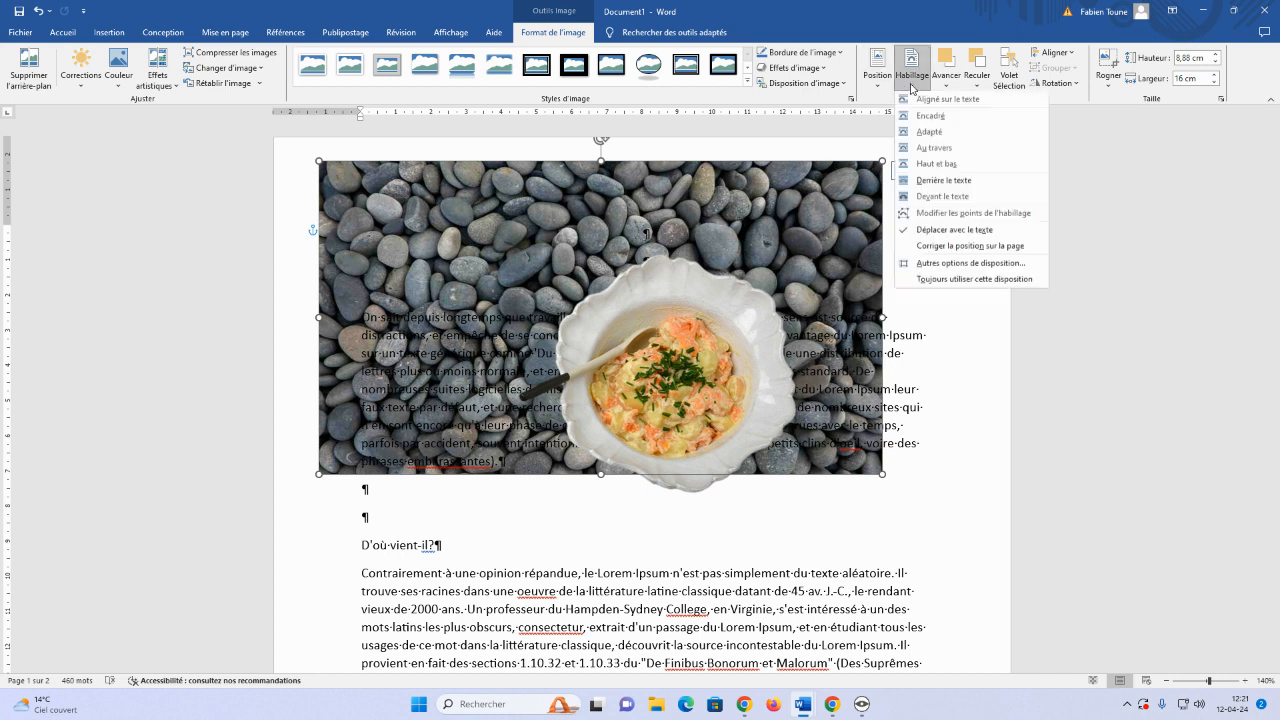
{"action": "left_click", "coordinate": [940, 165]}
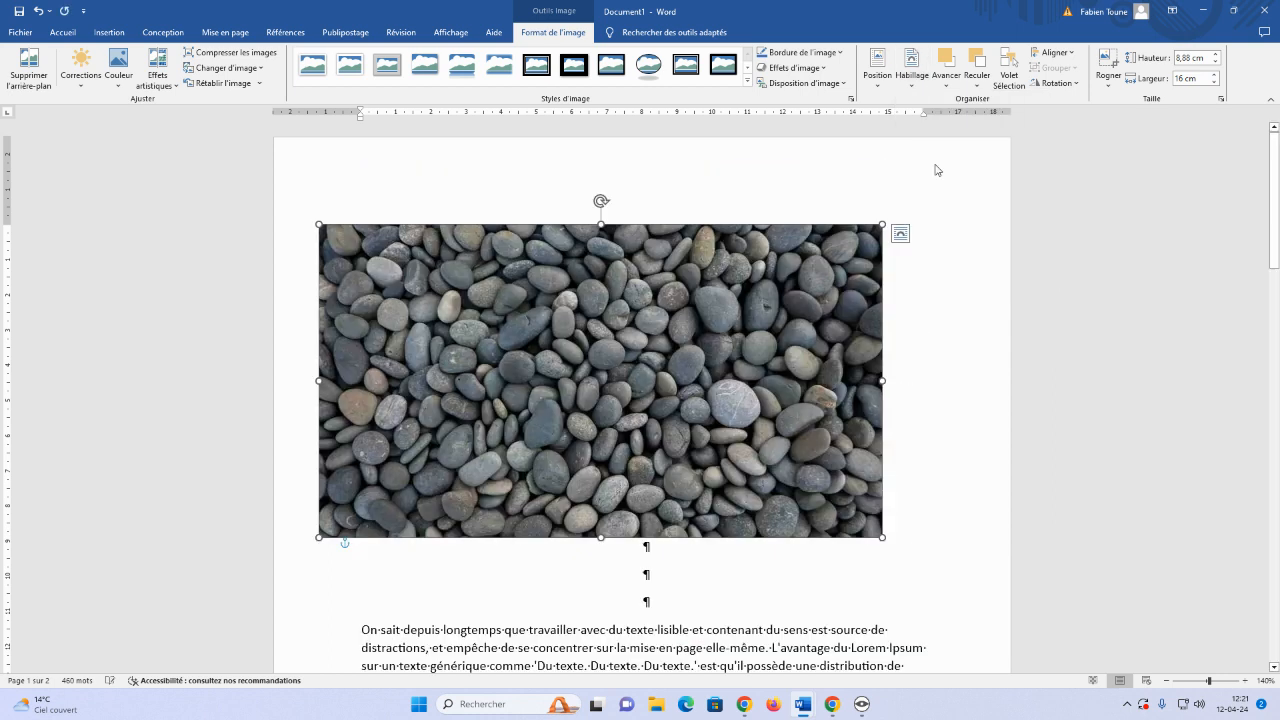
{"action": "left_click_drag", "start_coordinate": [806, 367], "coordinate": [835, 456]}
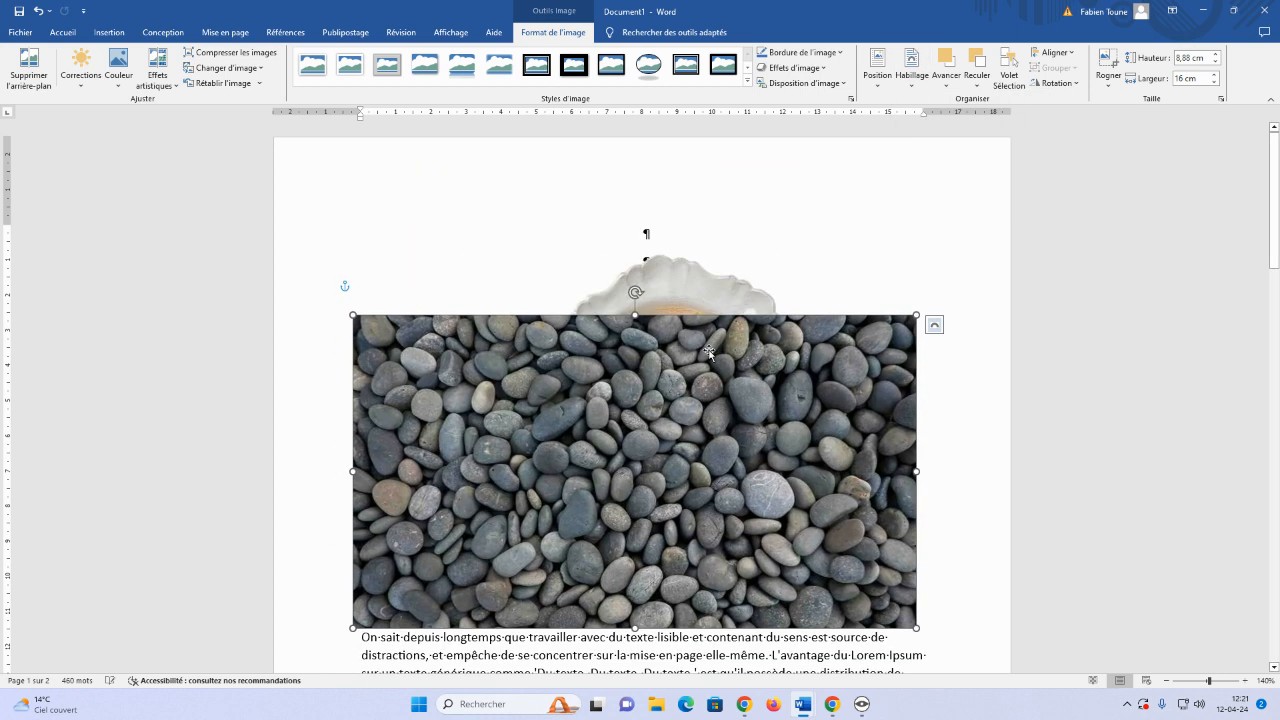
Bring the plate picture to the front with Premier plan and move it down to the middle of the pebbles.
{"action": "left_click", "coordinate": [705, 305]}
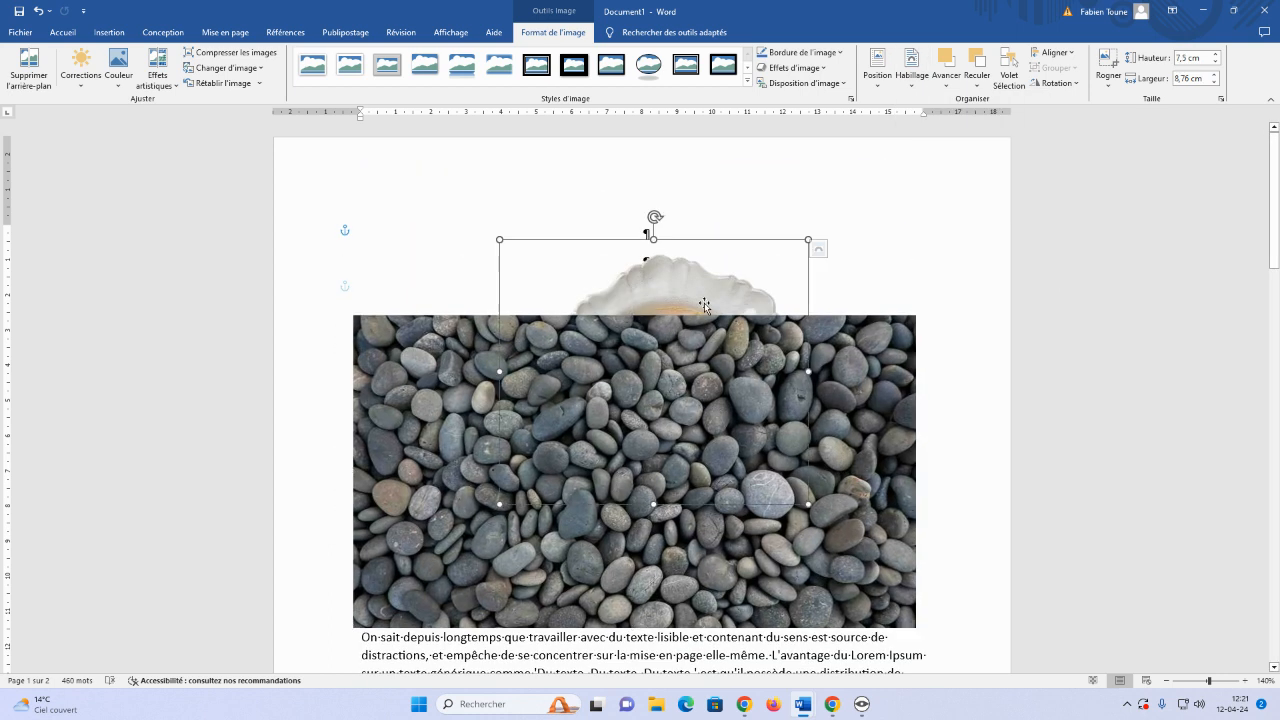
{"action": "left_click", "coordinate": [940, 84]}
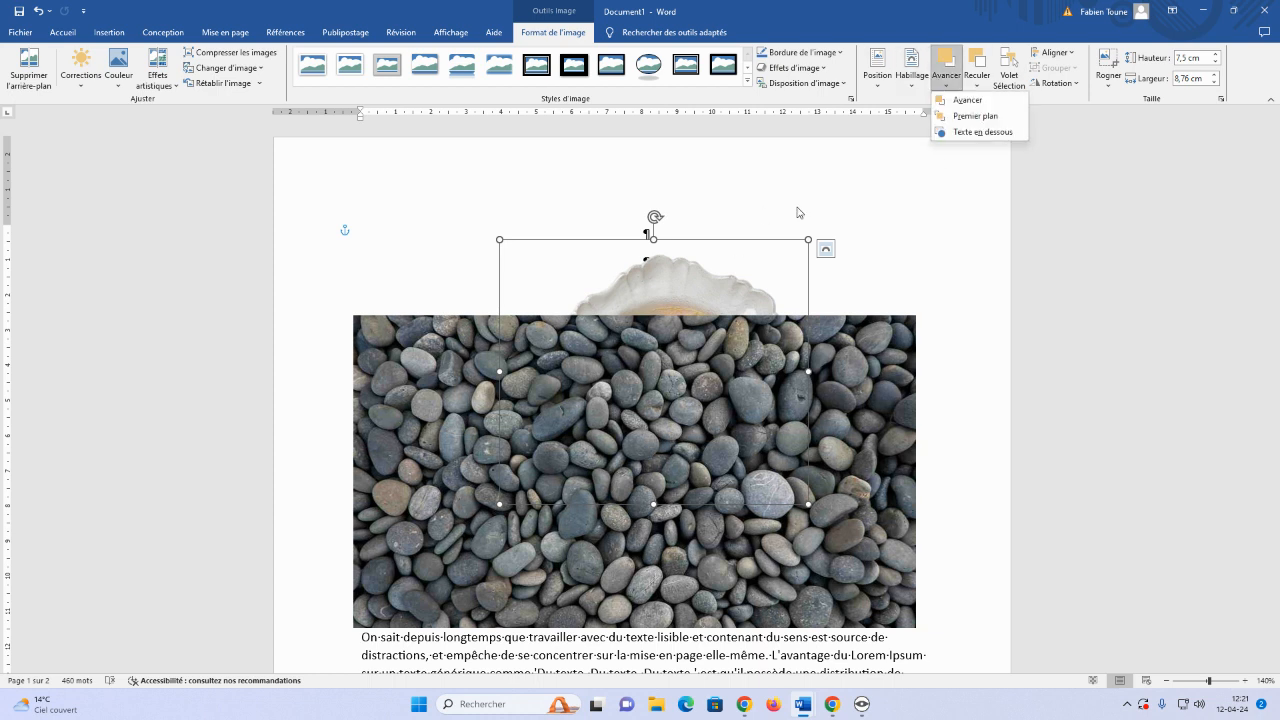
{"action": "left_click", "coordinate": [975, 118]}
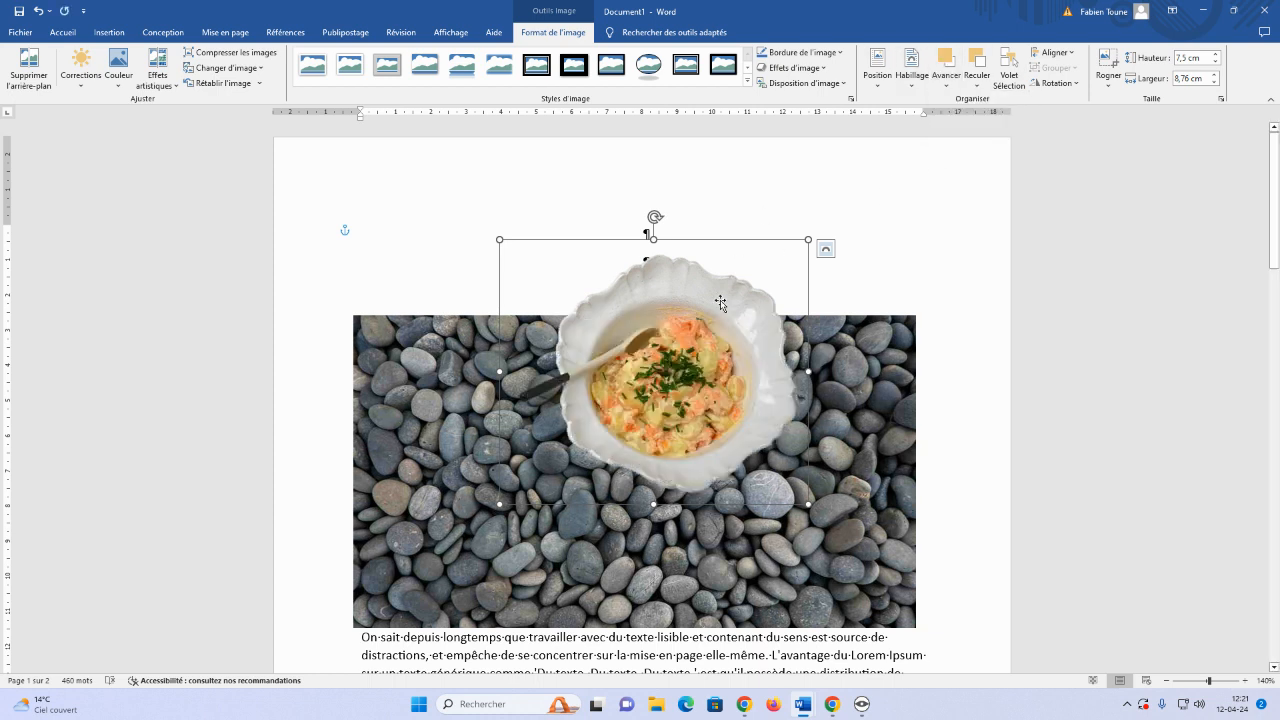
{"action": "left_click_drag", "start_coordinate": [720, 302], "coordinate": [711, 393]}
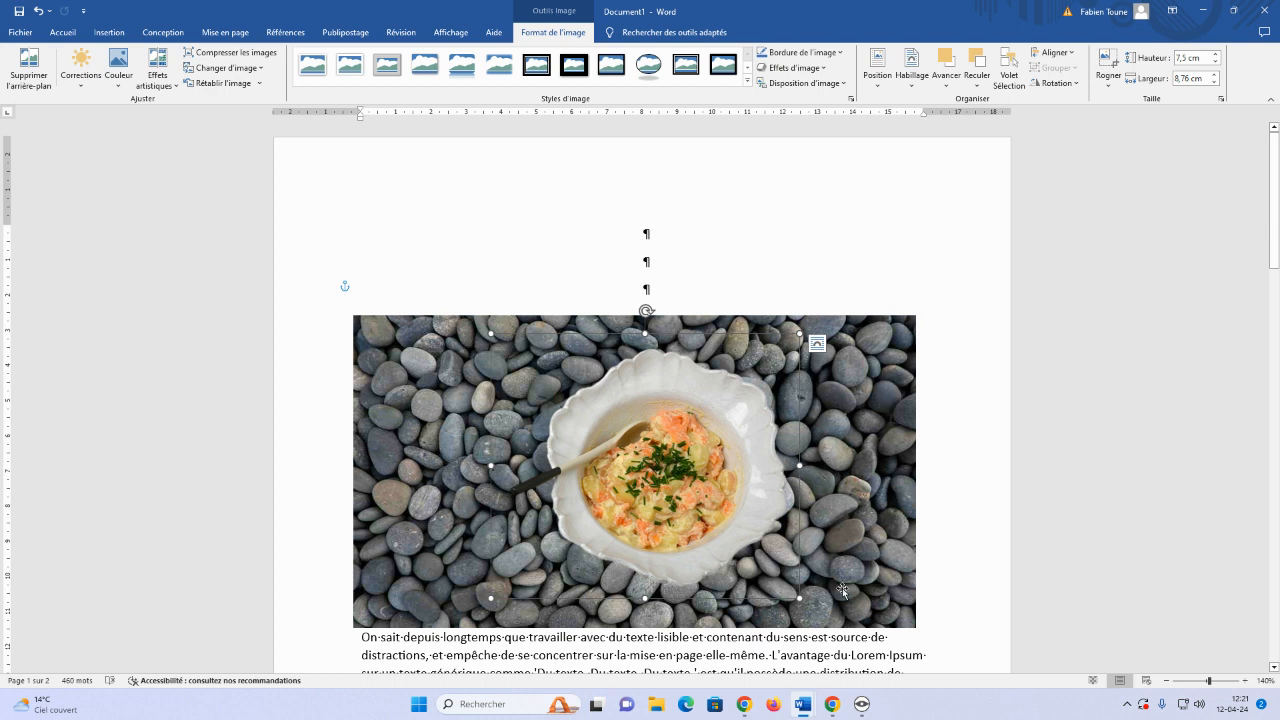
Switch to Chrome's Google image results for "pierres".
{"action": "left_click", "coordinate": [838, 706]}
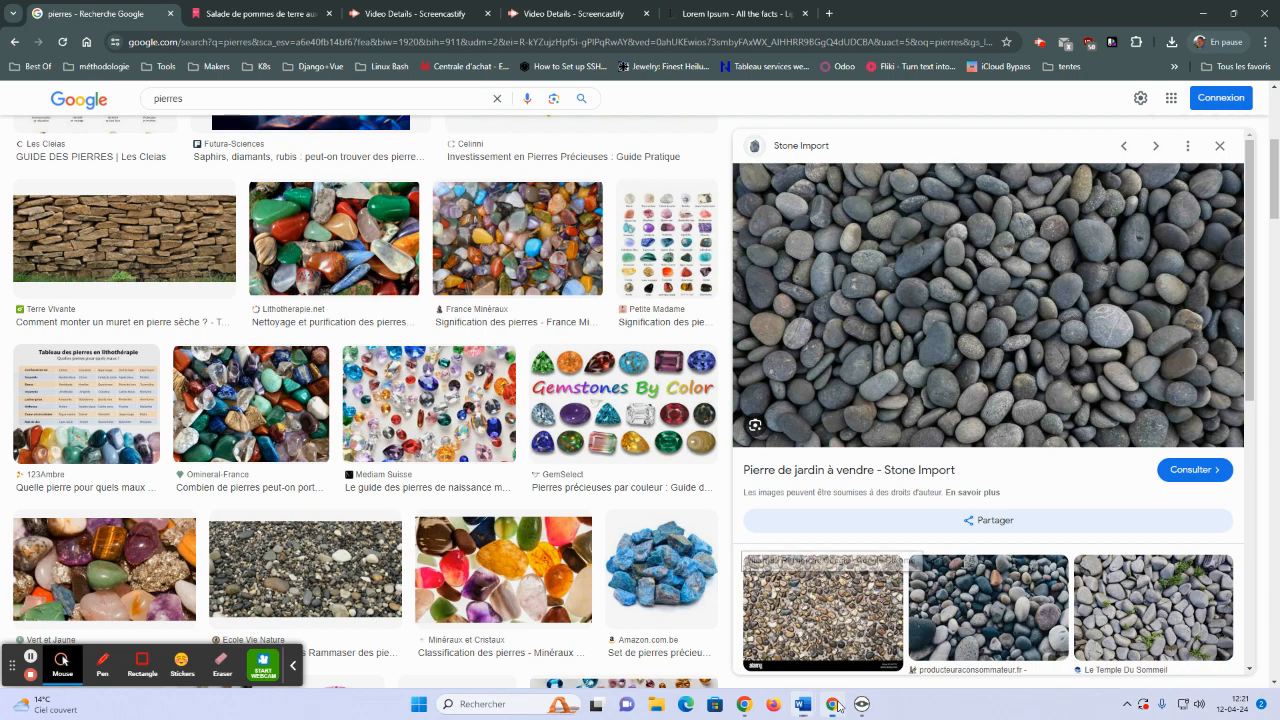